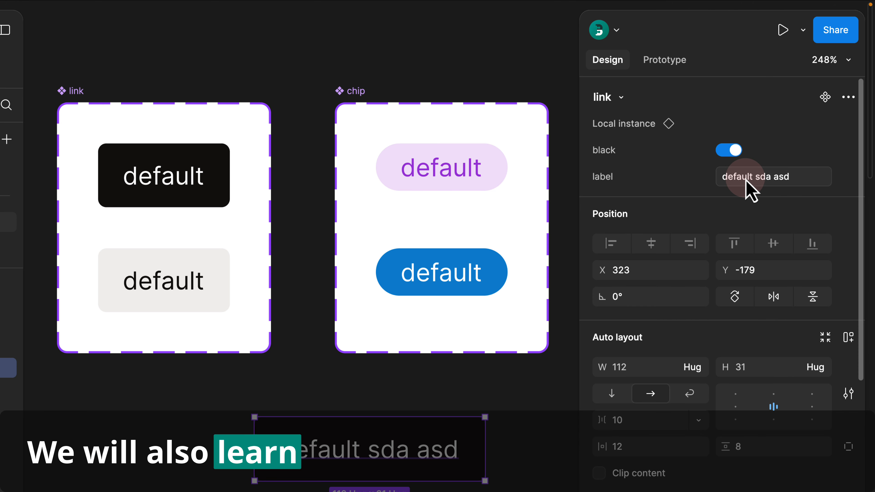
# - Swap the nav instance from the link component to chip
pyautogui.click(624, 104)
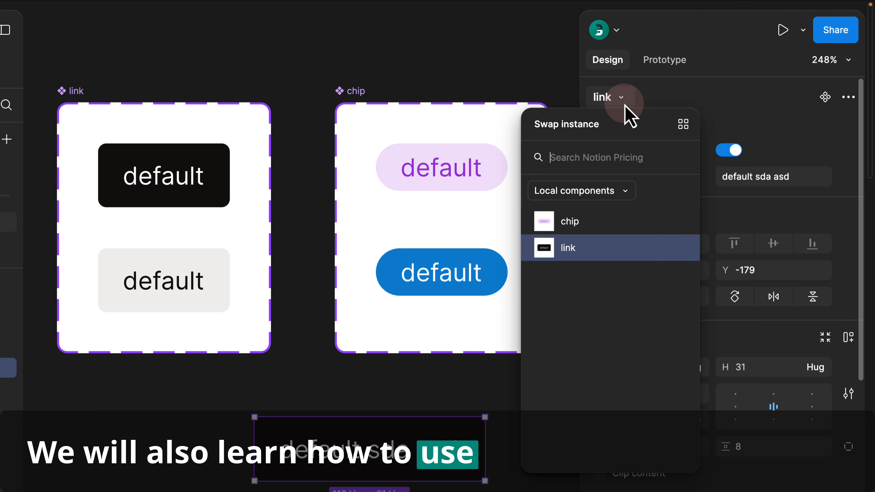
pyautogui.click(575, 222)
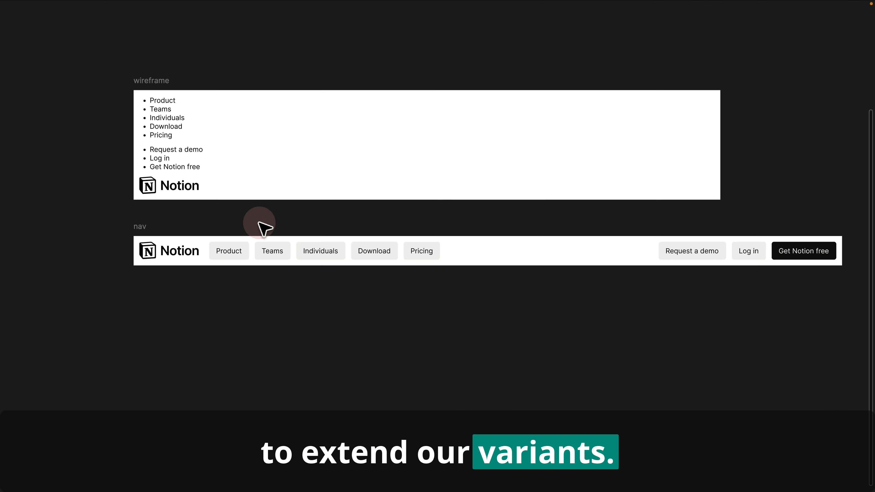
pyautogui.click(349, 235)
pyautogui.click(107, 124)
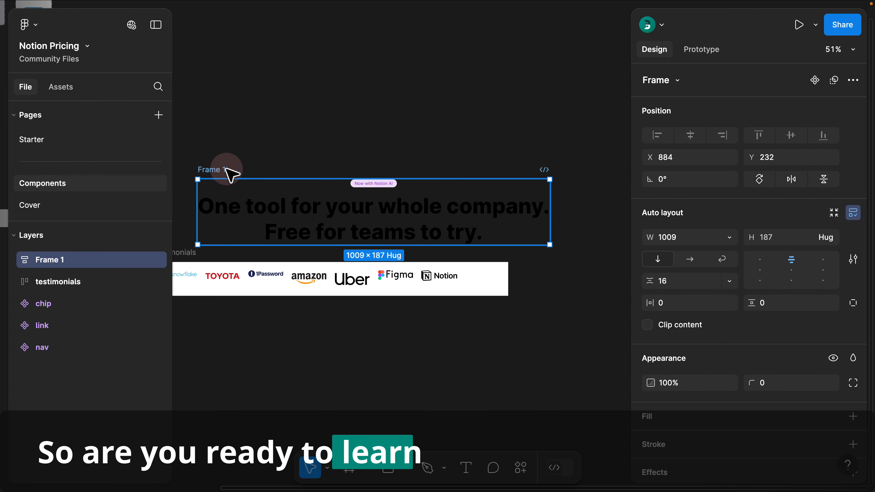
# - Rename the frame to 'section' and widen the body's item spacing from 10 to 48
pyautogui.doubleClick(224, 170)
pyautogui.write('section')
pyautogui.click(745, 178)
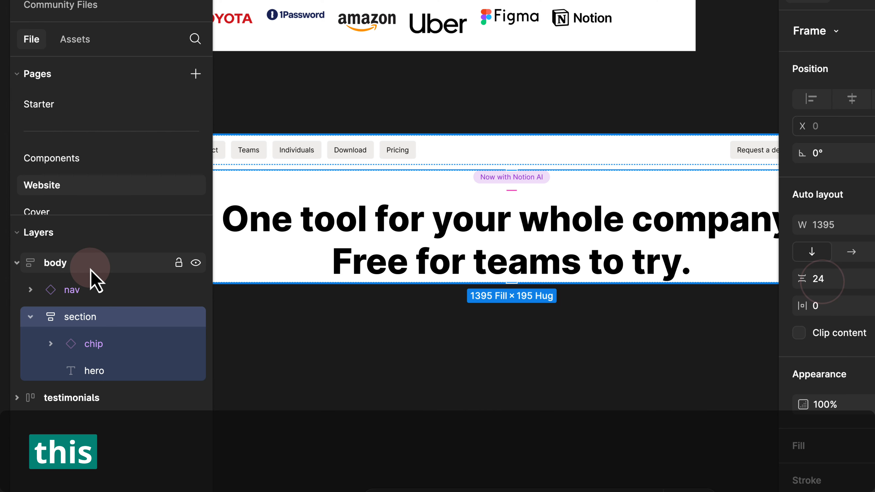
pyautogui.click(88, 264)
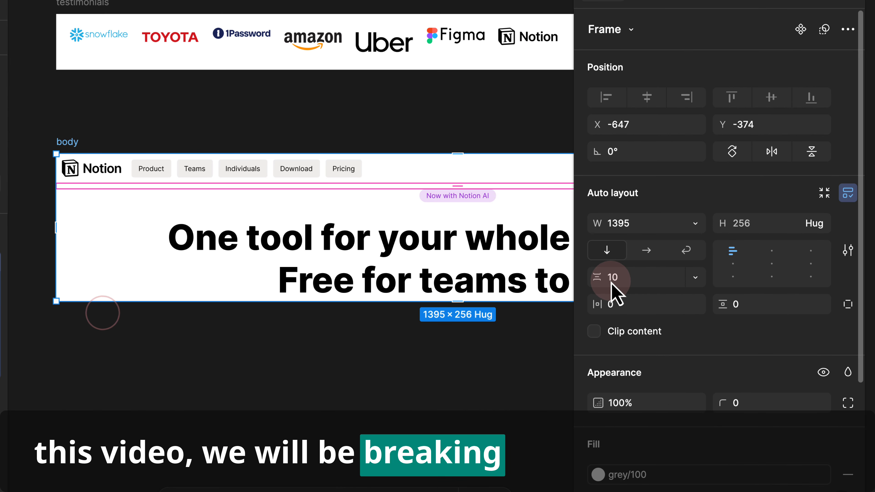
pyautogui.moveTo(611, 289); pyautogui.dragTo(622, 291)
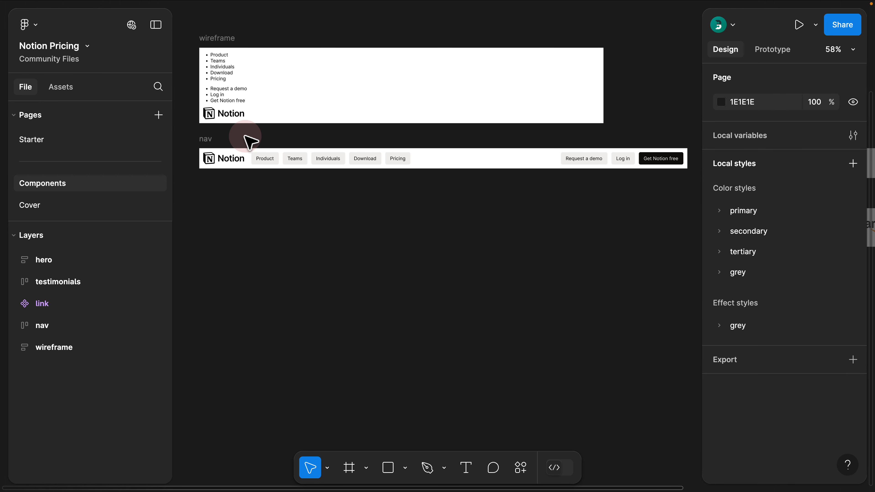
# - Inspect the hero and testimonials frames and expand the secondary colour style's two swatches
pyautogui.hscroll(15, 275, 145)
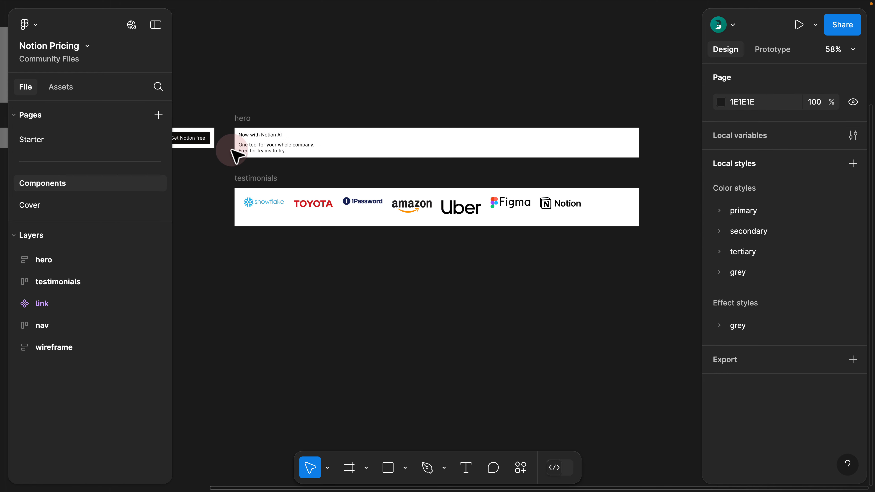
pyautogui.moveTo(243, 172); pyautogui.dragTo(231, 137)
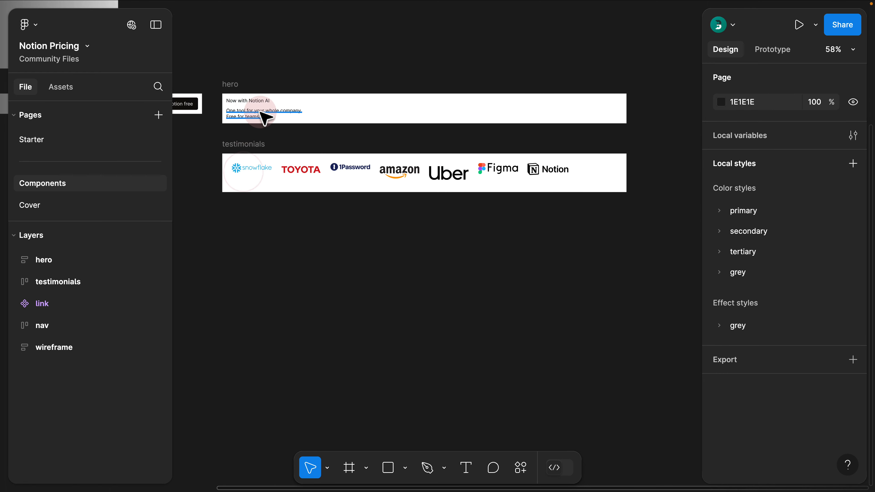
pyautogui.moveTo(234, 78); pyautogui.dragTo(281, 121)
pyautogui.scroll(5, 292, 147)
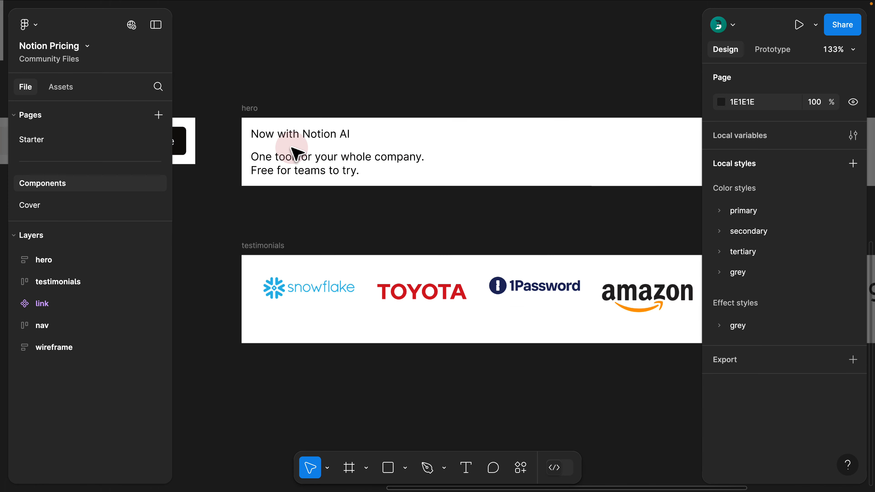
pyautogui.scroll(2, 293, 149)
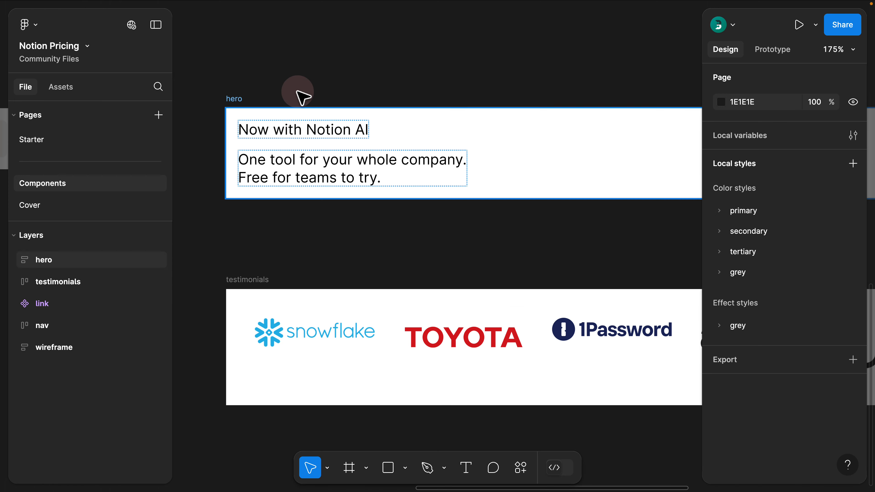
pyautogui.moveTo(256, 59); pyautogui.dragTo(332, 160)
pyautogui.scroll(-3, 332, 159)
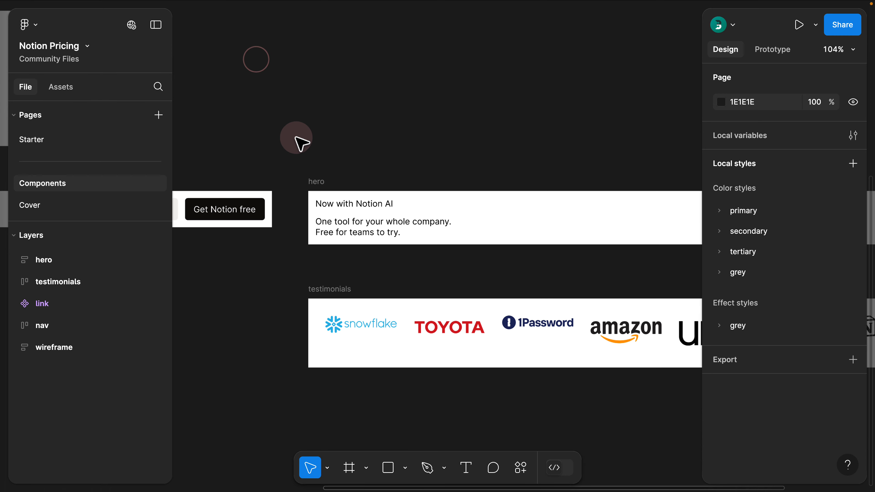
pyautogui.moveTo(280, 114); pyautogui.dragTo(346, 138)
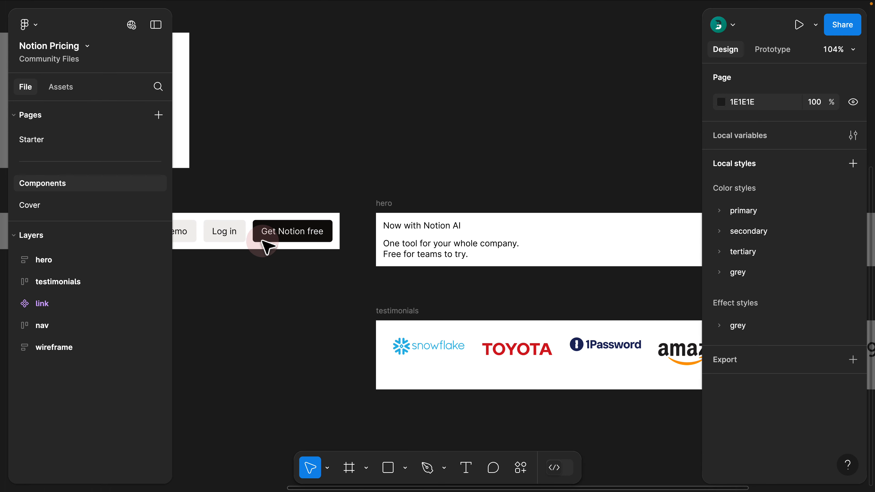
pyautogui.scroll(3, 263, 241)
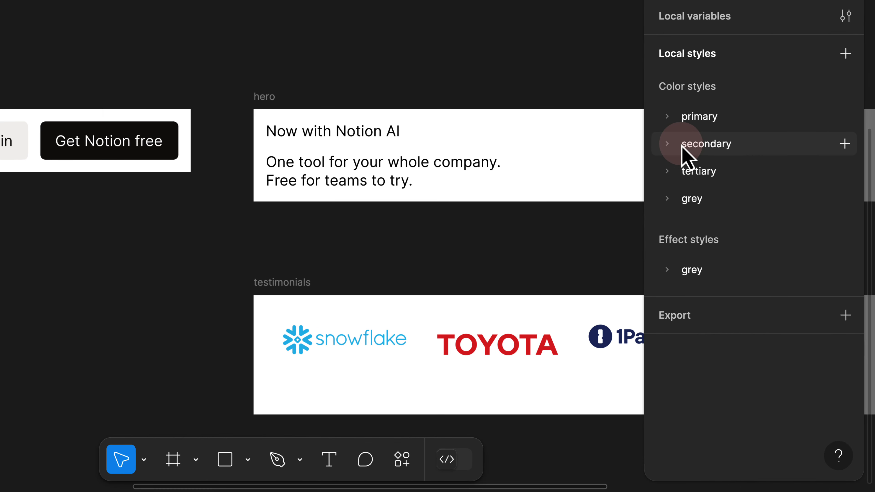
pyautogui.click(721, 231)
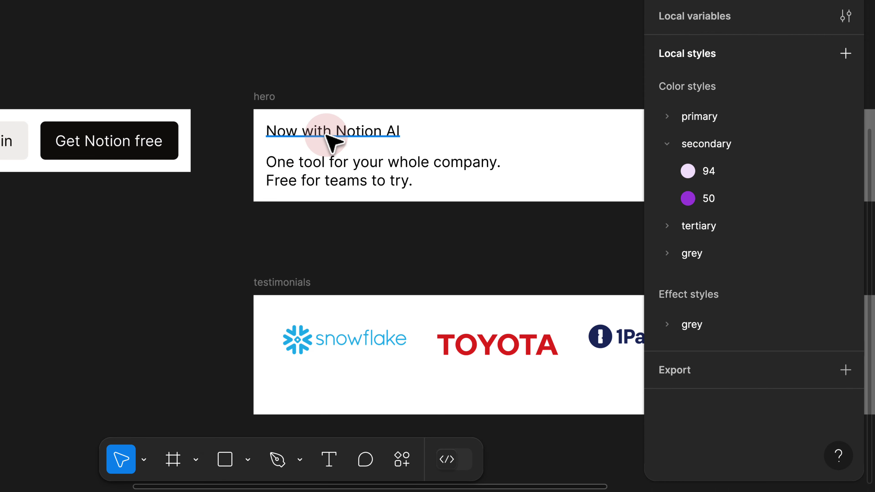
# - Pan the canvas down and right until the link component is in view
pyautogui.click(255, 24)
pyautogui.moveTo(200, 0); pyautogui.dragTo(261, 114)
pyautogui.moveTo(170, 28); pyautogui.dragTo(270, 133)
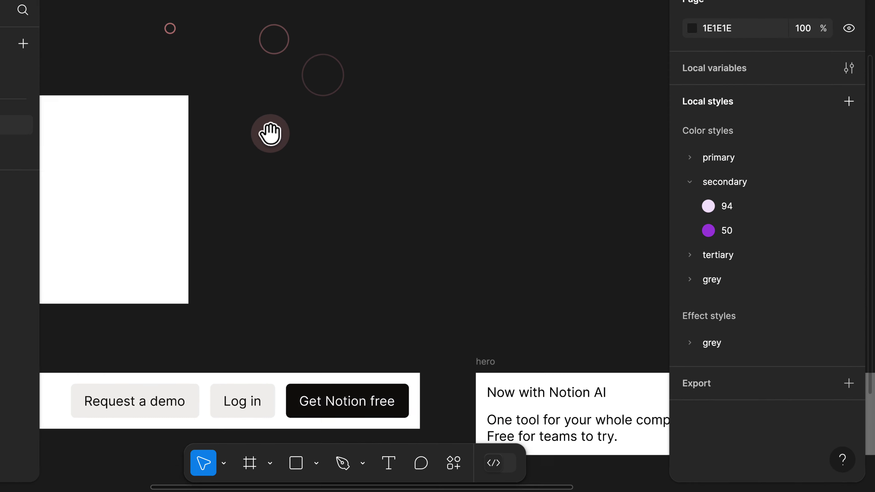
pyautogui.scroll(-2, 268, 121)
pyautogui.moveTo(230, 51); pyautogui.dragTo(363, 199)
pyautogui.moveTo(259, 75); pyautogui.dragTo(290, 180)
pyautogui.moveTo(292, 102); pyautogui.dragTo(300, 162)
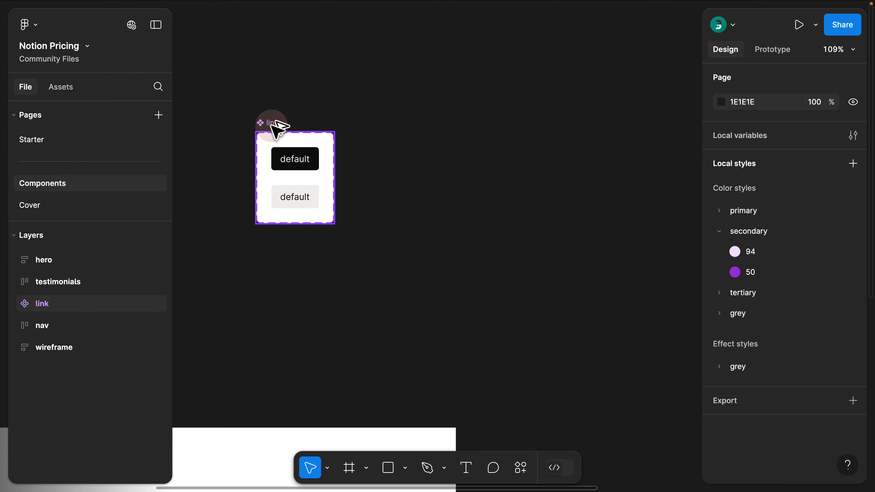
# - Duplicate the link component set as 'chip' and select both its variants
pyautogui.moveTo(275, 130); pyautogui.dragTo(365, 131)
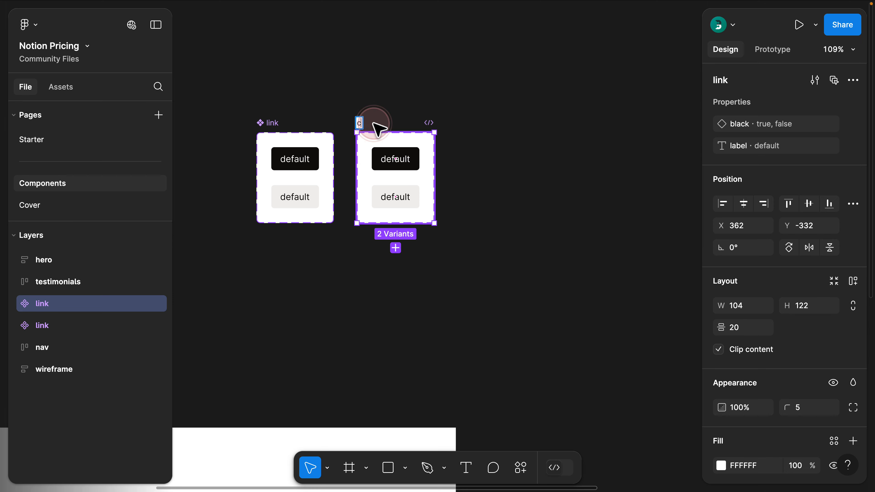
pyautogui.click(430, 132)
pyautogui.moveTo(460, 141); pyautogui.dragTo(379, 210)
pyautogui.moveTo(702, 169); pyautogui.dragTo(650, 190)
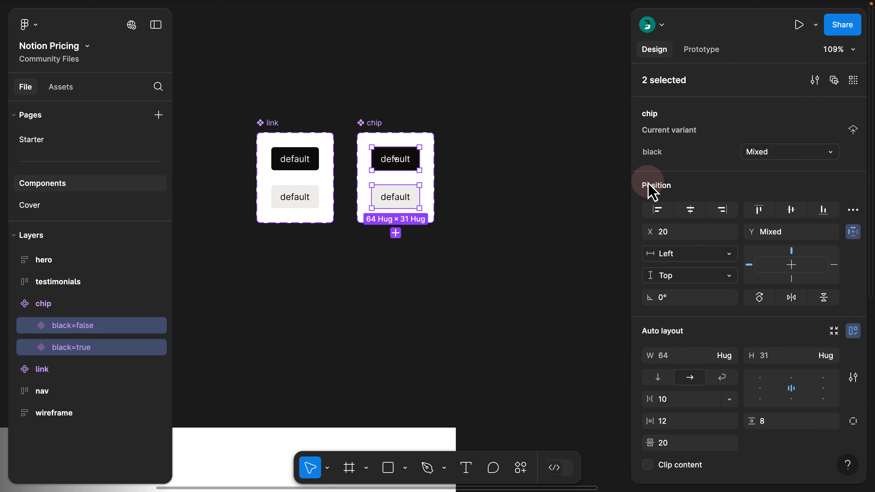
# - Give the chip variants corner radius 50 and vertical padding 4
pyautogui.scroll(-7, 693, 237)
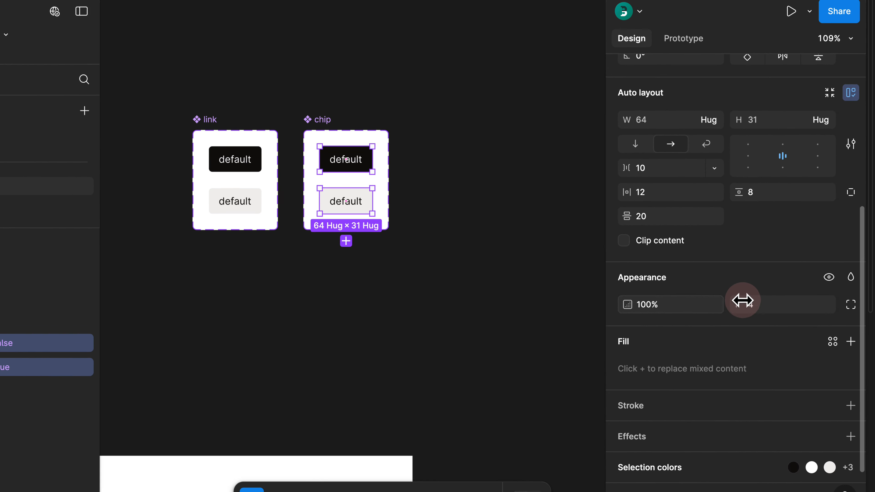
pyautogui.click(764, 290)
pyautogui.write('500')
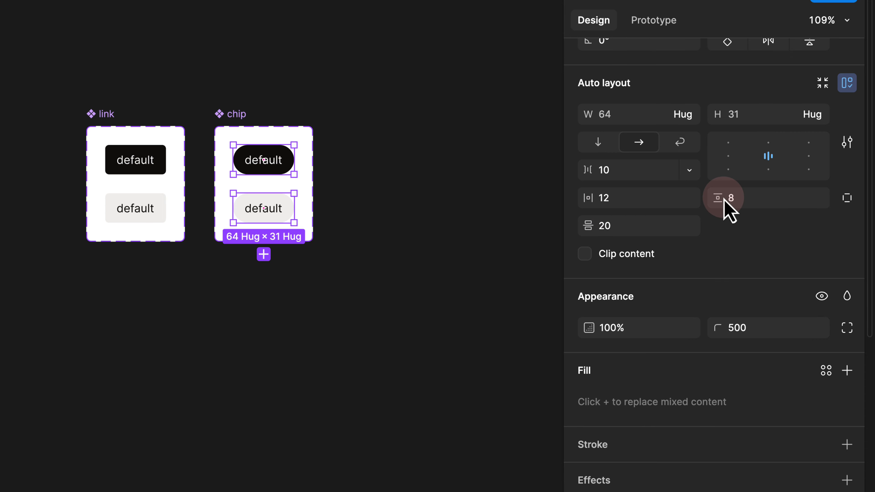
pyautogui.click(749, 199)
pyautogui.write('4')
pyautogui.press('Return')
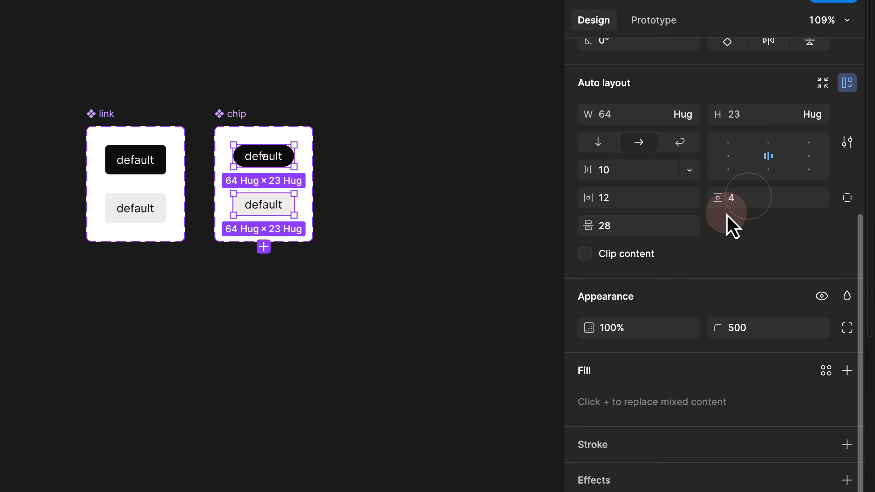
pyautogui.click(369, 155)
pyautogui.scroll(8, 257, 171)
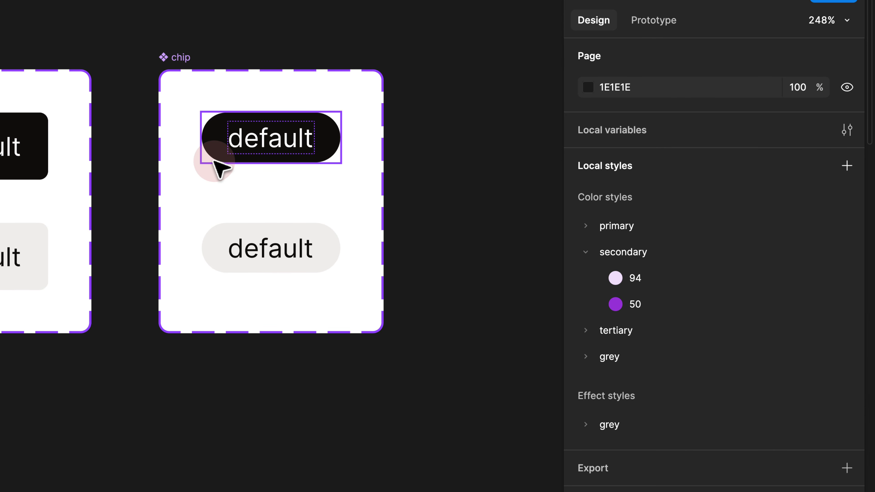
pyautogui.moveTo(162, 157); pyautogui.dragTo(280, 137)
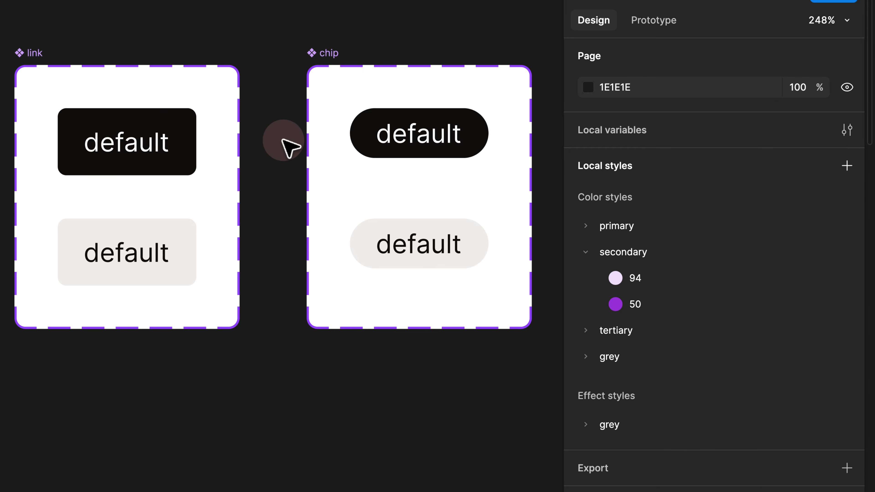
# - Fill the top chip with secondary/94 and colour its label secondary/50
pyautogui.click(404, 139)
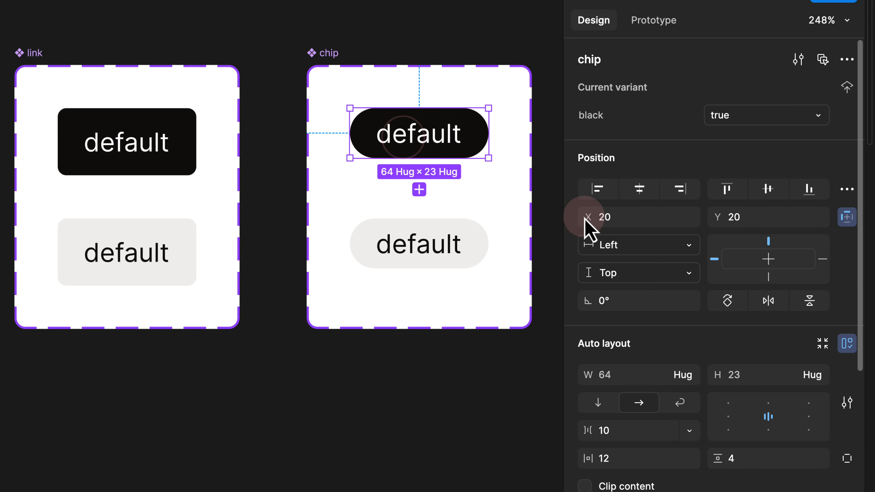
pyautogui.scroll(-9, 594, 228)
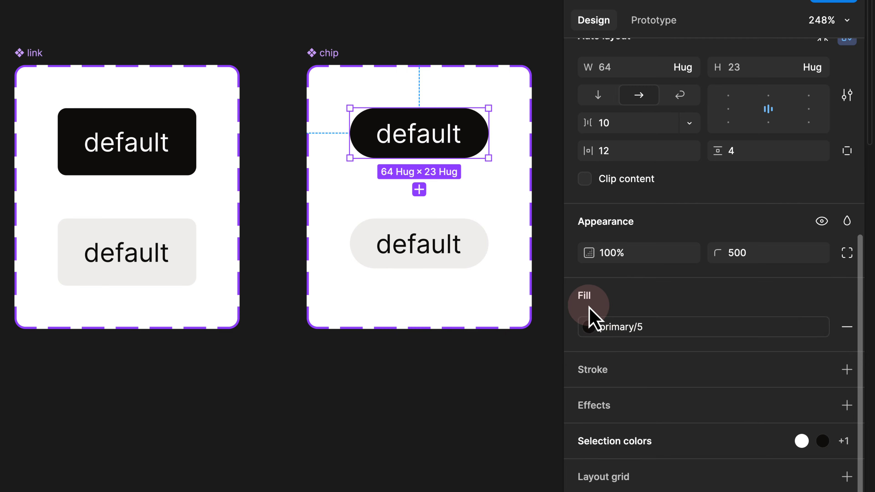
pyautogui.click(602, 326)
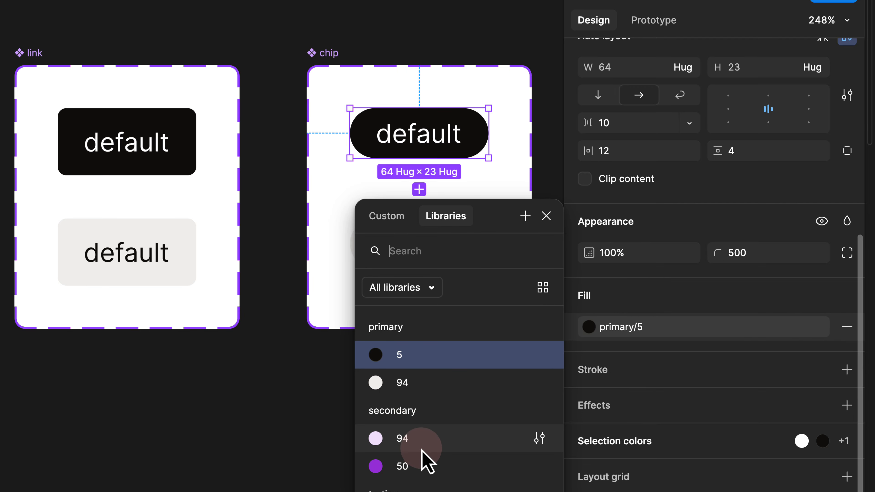
pyautogui.click(421, 440)
pyautogui.doubleClick(438, 140)
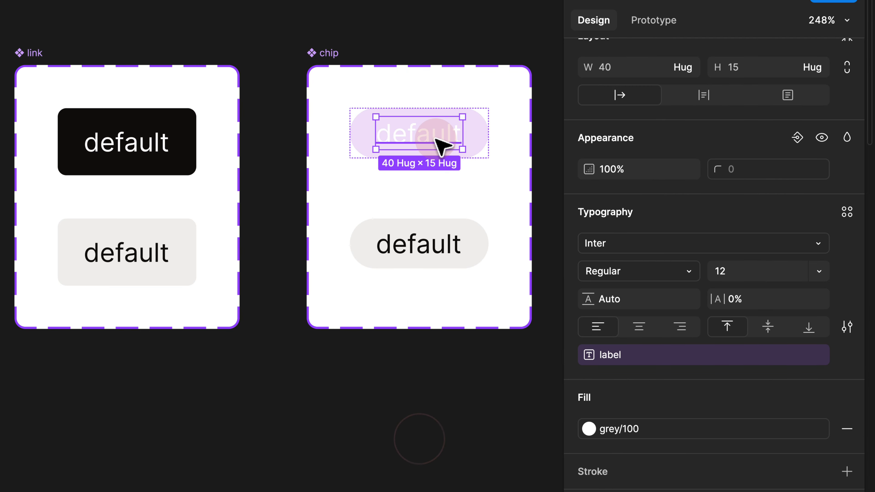
pyautogui.click(670, 430)
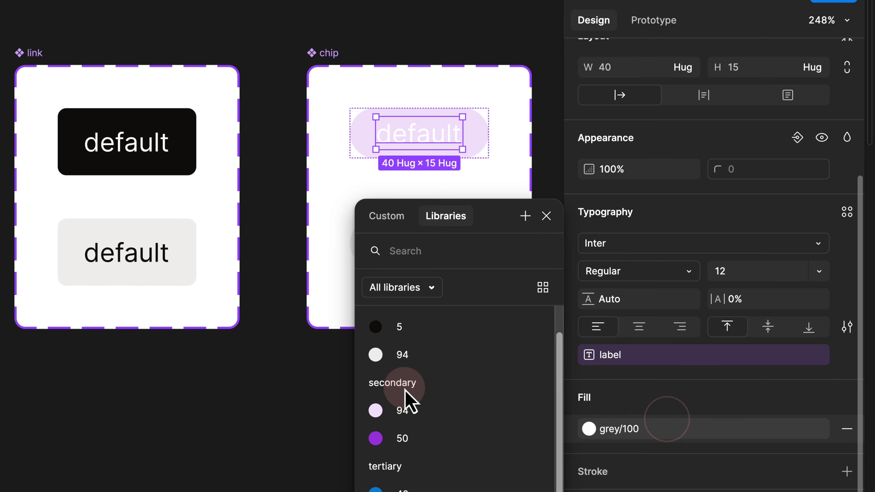
pyautogui.click(410, 442)
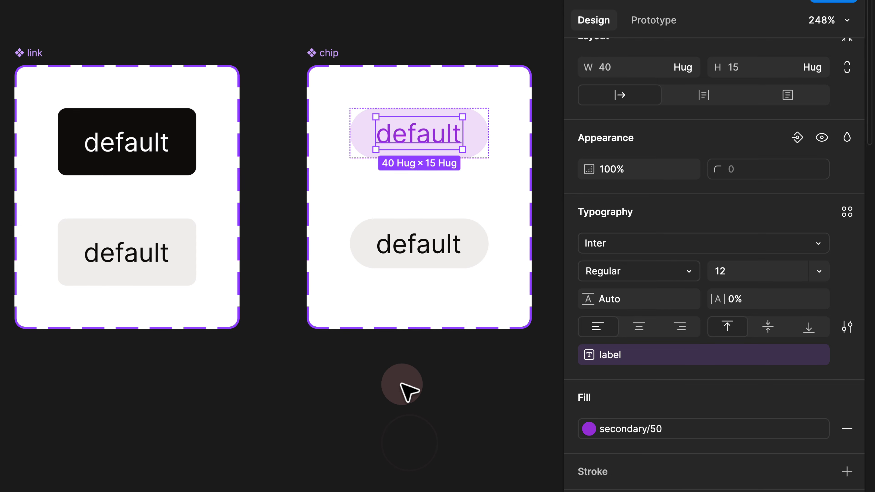
pyautogui.click(414, 356)
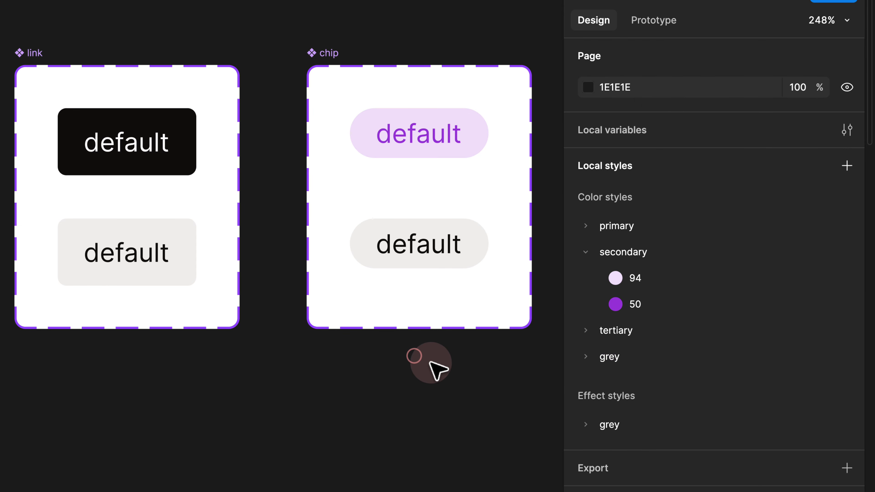
# - Fill the lower chip with tertiary/40 blue and make its default text grey/100
pyautogui.click(437, 262)
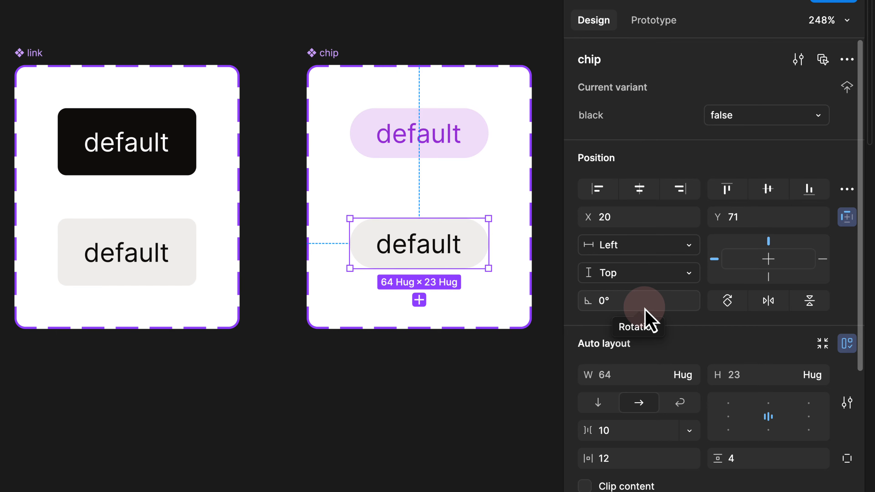
pyautogui.scroll(-5, 645, 310)
pyautogui.scroll(-3, 646, 309)
pyautogui.click(676, 385)
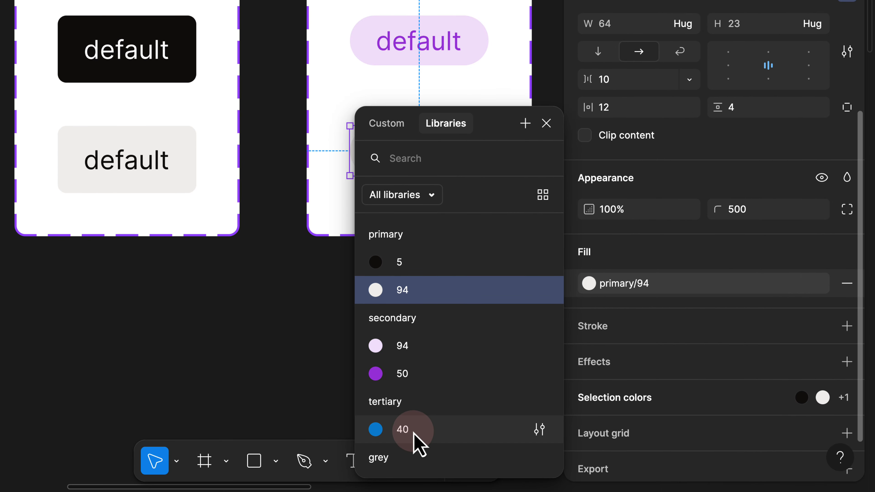
pyautogui.click(403, 430)
pyautogui.click(448, 158)
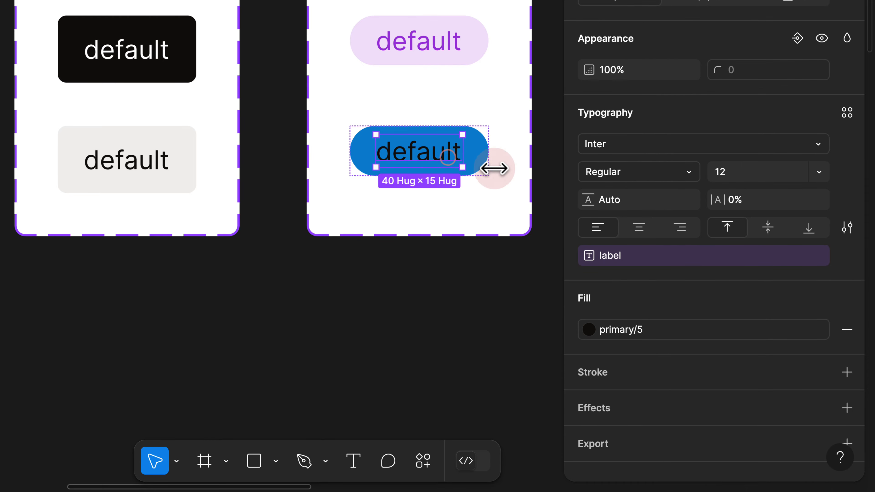
pyautogui.click(635, 331)
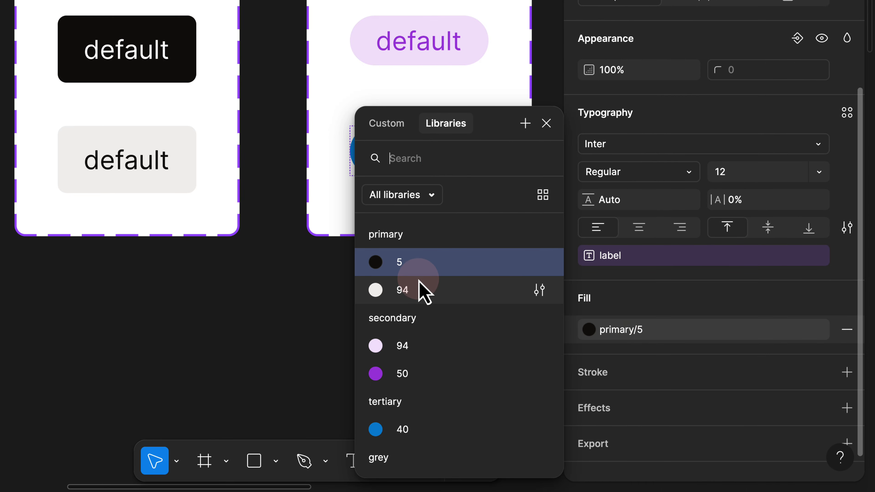
pyautogui.scroll(-2, 418, 379)
pyautogui.click(420, 462)
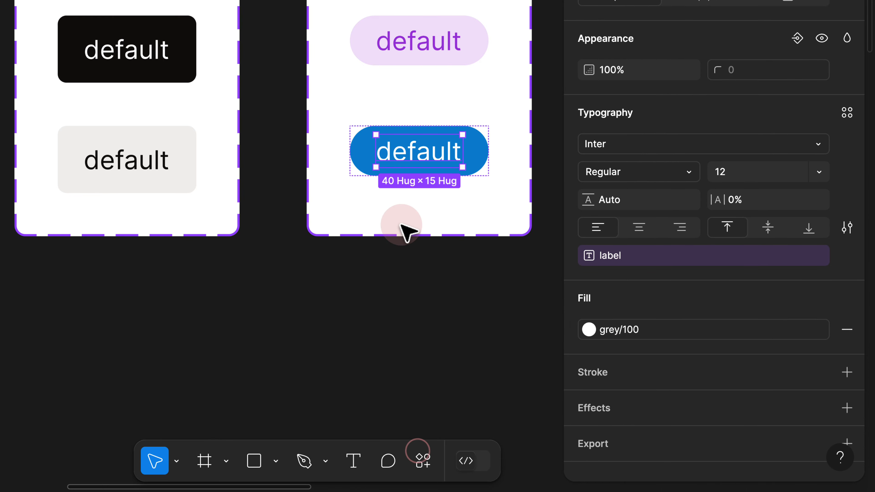
pyautogui.click(398, 59)
pyautogui.click(399, 172)
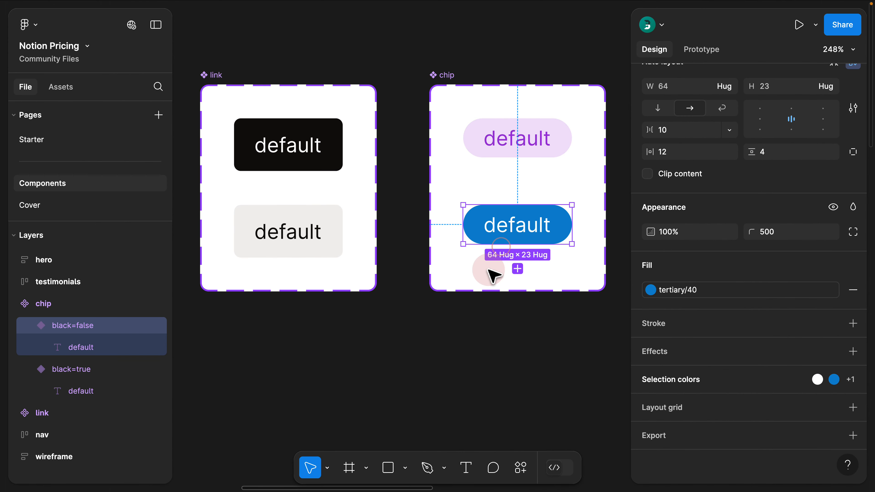
pyautogui.click(489, 61)
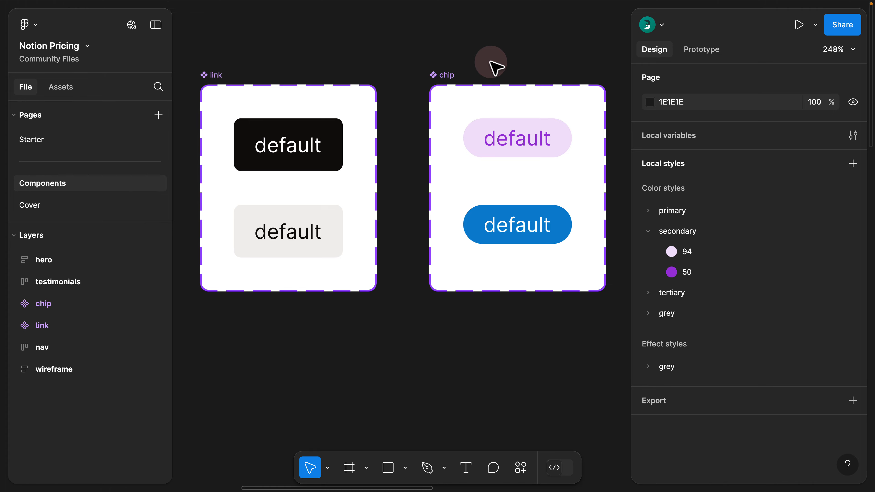
# - Rename the chip component set's 'black' variant property to 'purple'
pyautogui.click(450, 75)
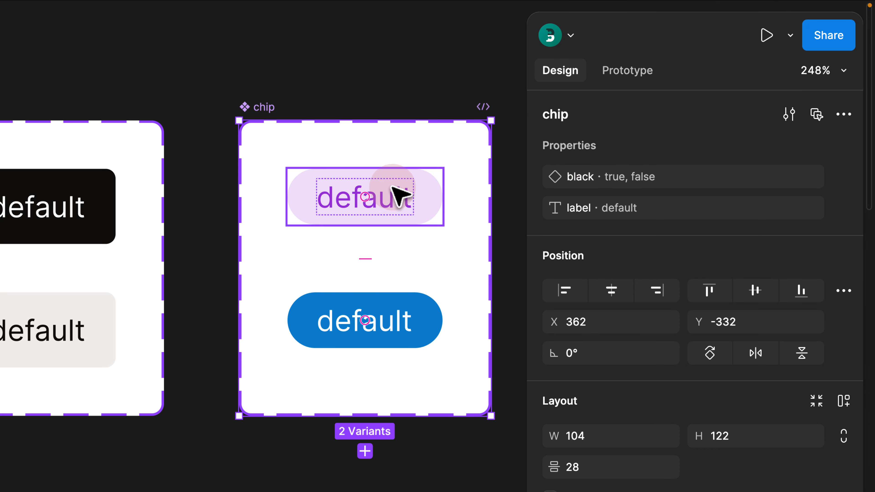
pyautogui.doubleClick(582, 177)
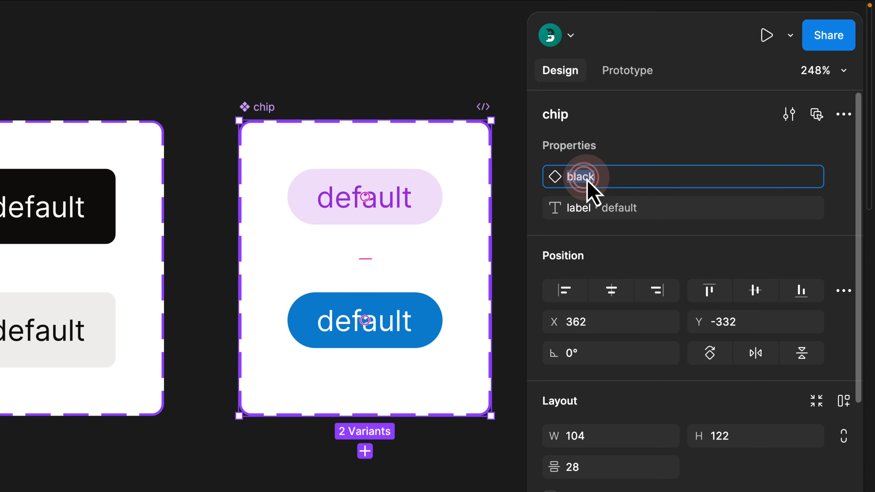
pyautogui.press('Return')
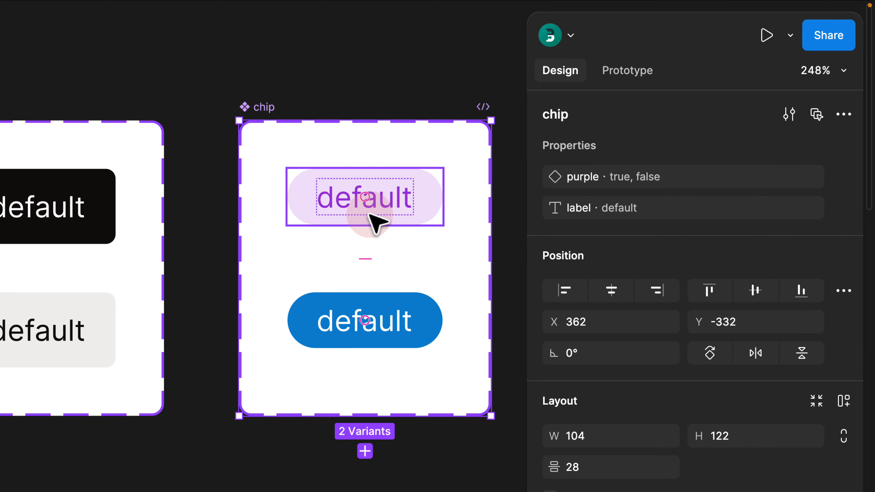
pyautogui.click(200, 71)
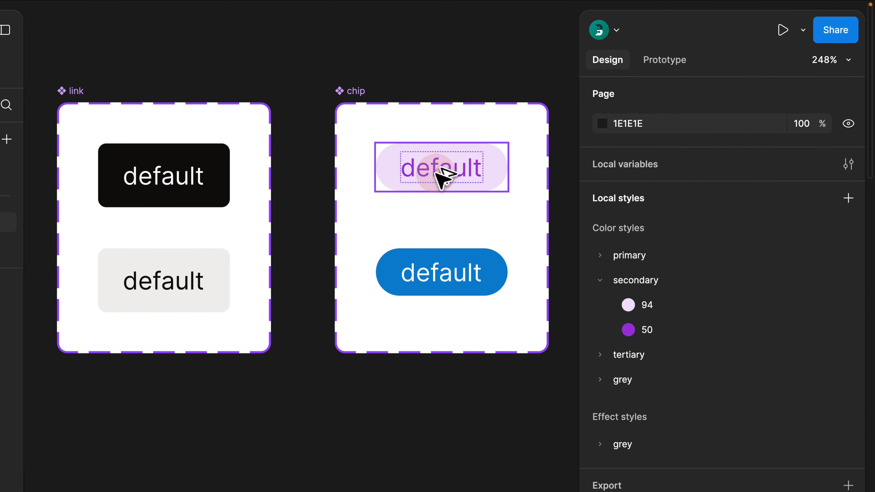
# - Place a pink chip instance below the frames, toggle purple off and on, and label it 'sda asd'
pyautogui.moveTo(442, 176); pyautogui.dragTo(320, 449)
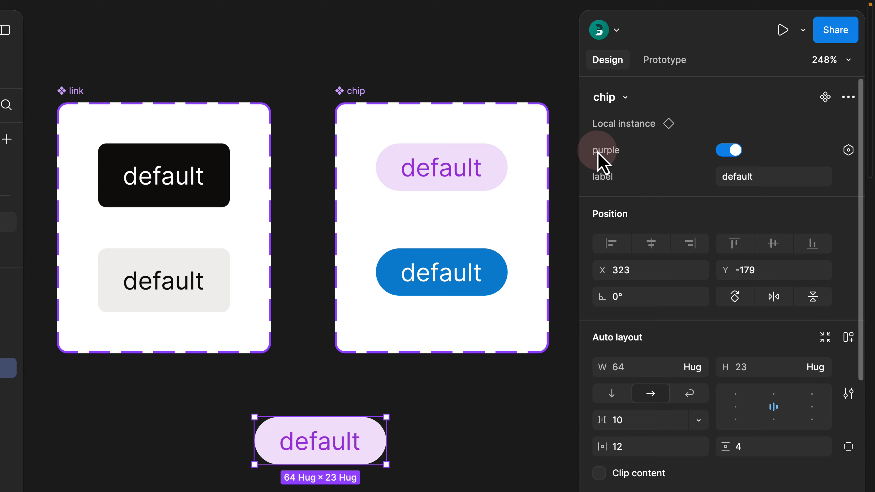
pyautogui.click(722, 155)
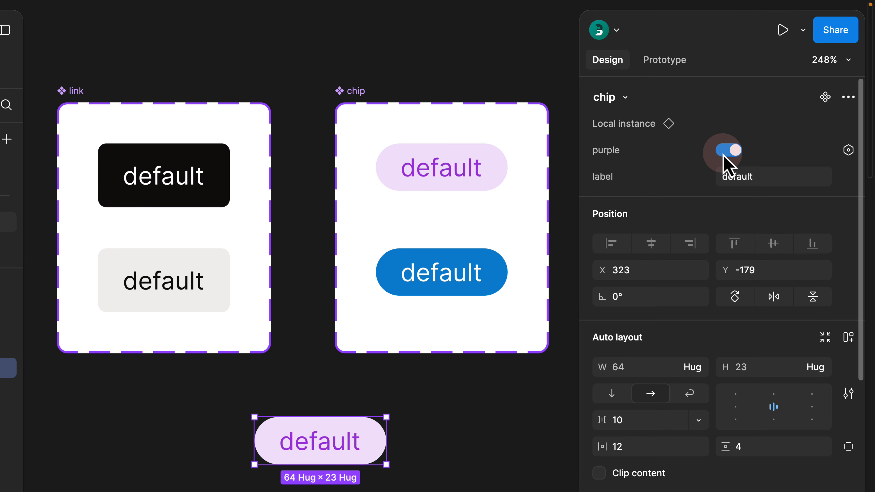
pyautogui.click(725, 151)
pyautogui.click(723, 152)
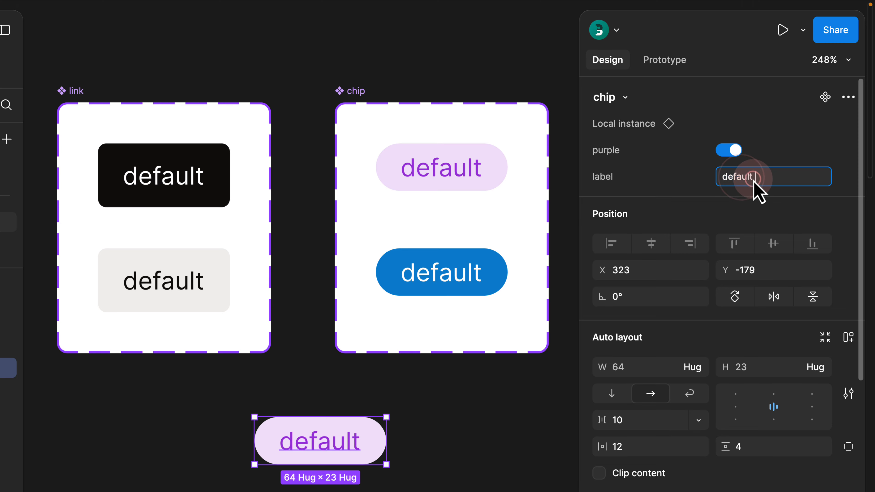
pyautogui.write('sda asd')
pyautogui.click(438, 433)
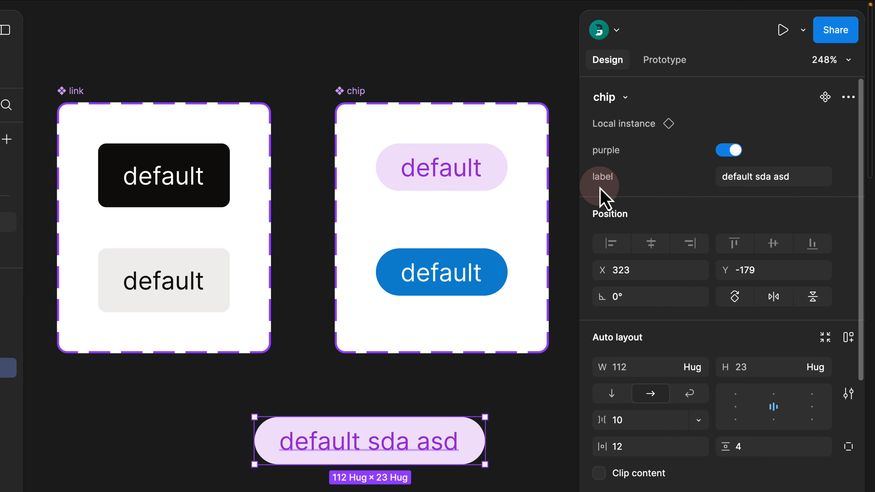
# - Swap the instance to the link component, toggle its black variant, then swap back to chip
pyautogui.click(626, 98)
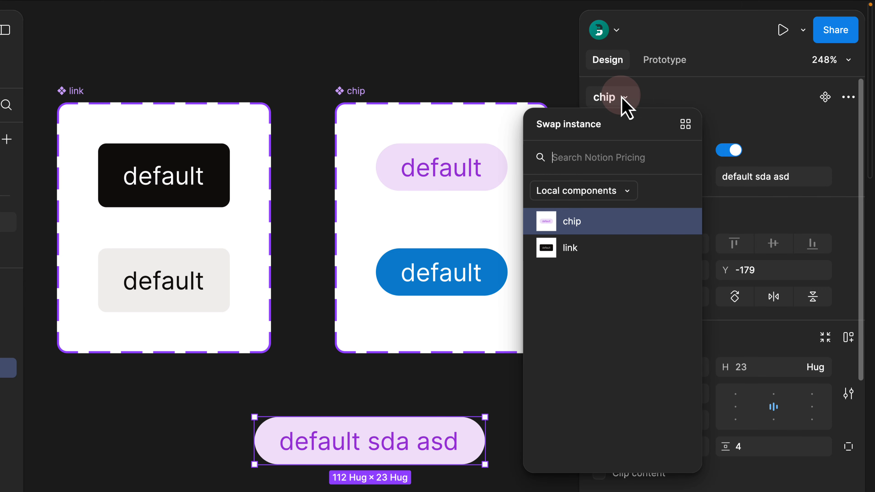
pyautogui.click(572, 251)
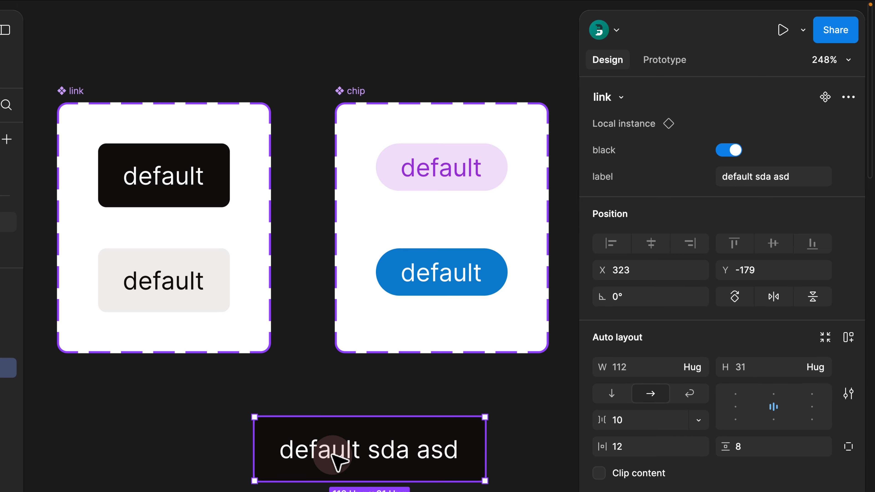
pyautogui.click(729, 150)
pyautogui.click(728, 149)
pyautogui.click(746, 177)
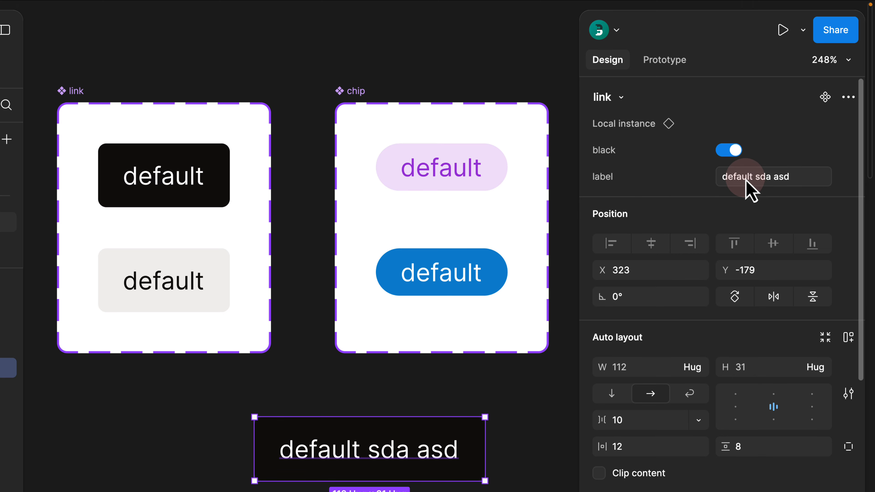
pyautogui.click(622, 101)
pyautogui.click(572, 223)
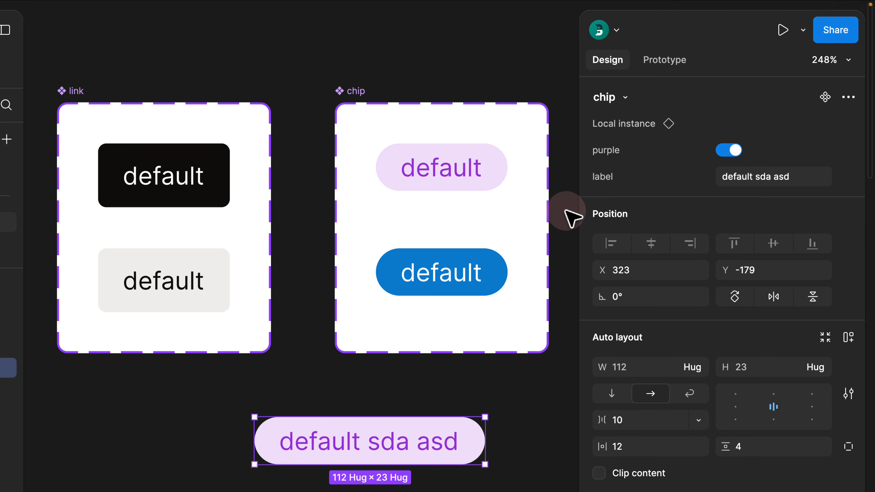
# - Check the chip's text layer and sample instance, then edit the chip set's label property name
pyautogui.doubleClick(447, 170)
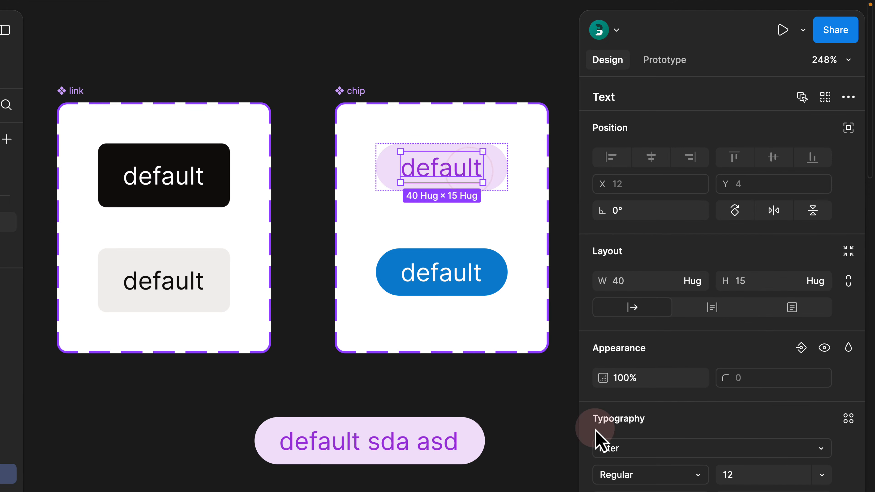
pyautogui.scroll(-4, 617, 470)
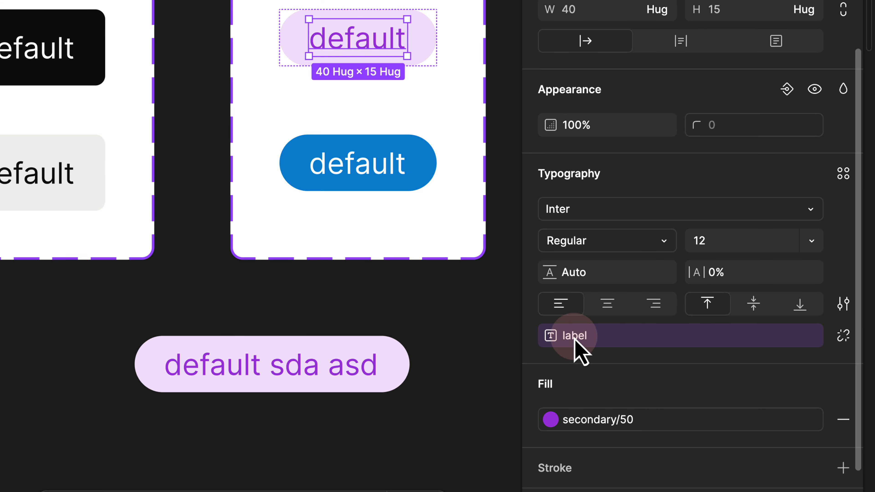
pyautogui.click(275, 364)
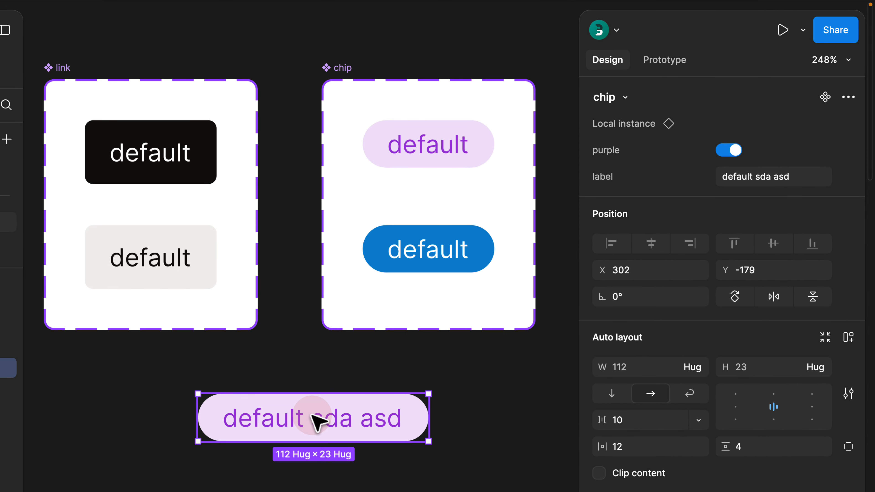
pyautogui.click(307, 343)
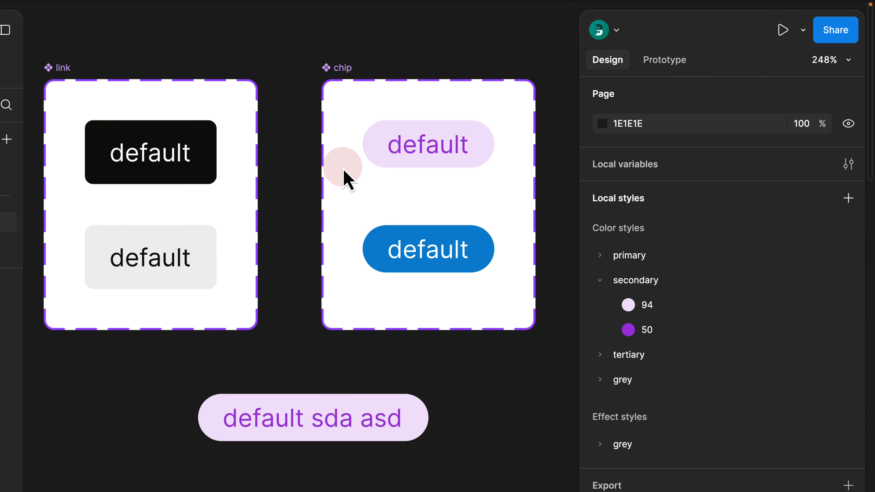
pyautogui.click(342, 75)
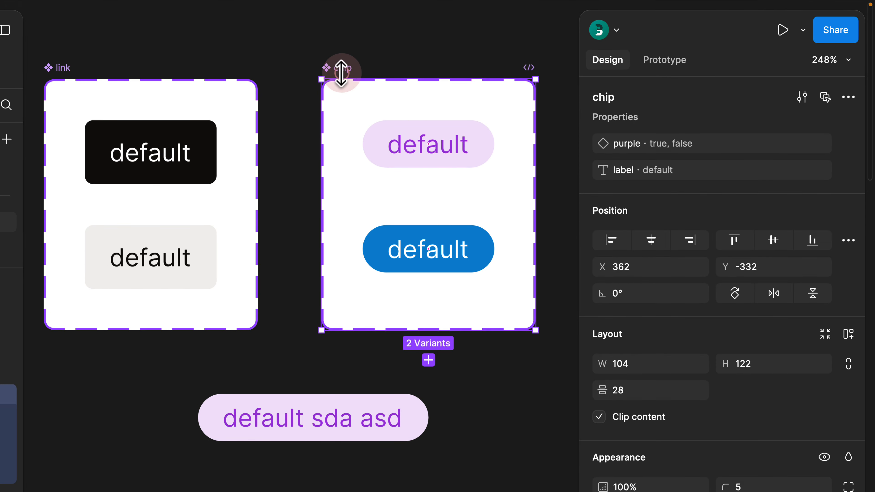
pyautogui.doubleClick(624, 170)
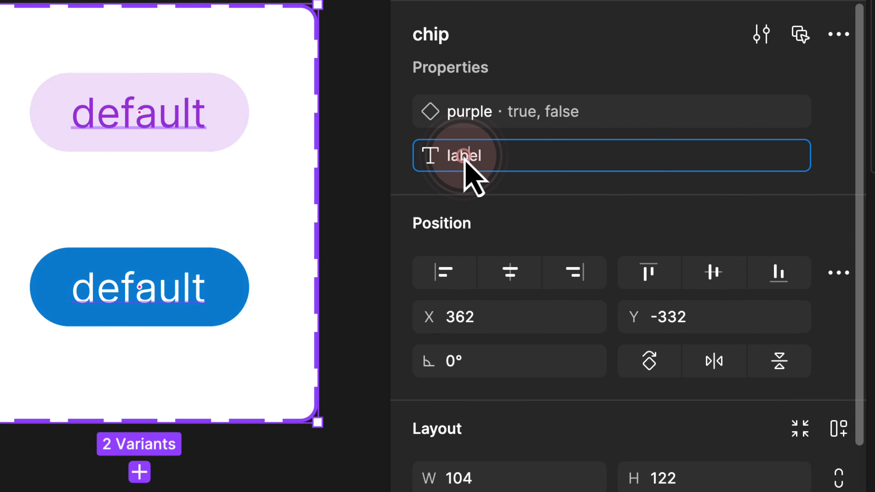
pyautogui.click(613, 172)
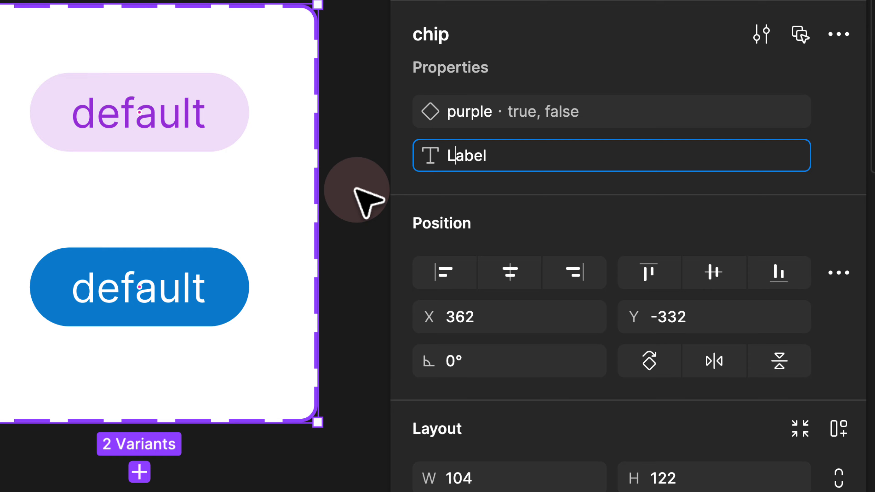
pyautogui.click(367, 201)
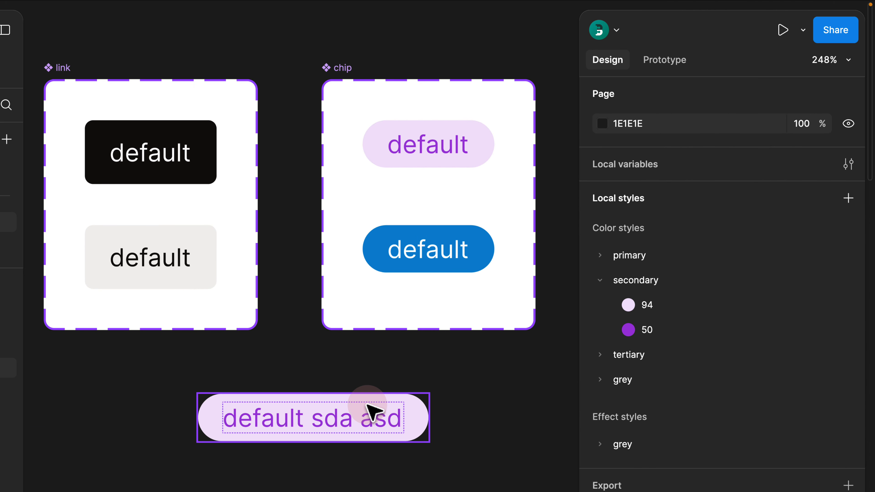
# - Swap the sample instance to link, then undo back to chip
pyautogui.click(372, 410)
pyautogui.click(625, 98)
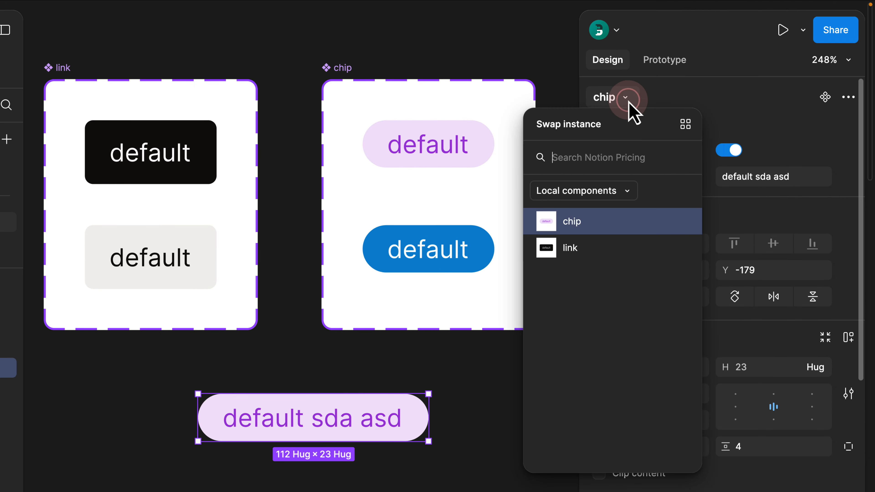
pyautogui.click(570, 248)
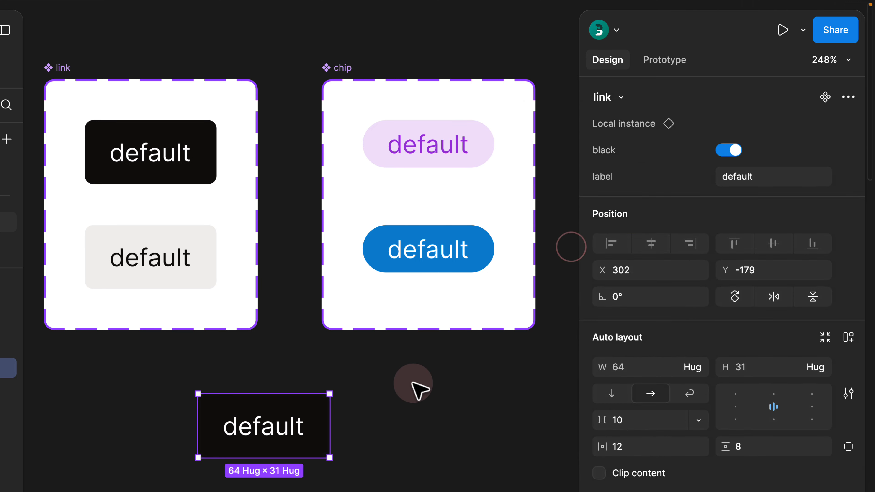
pyautogui.click(370, 386)
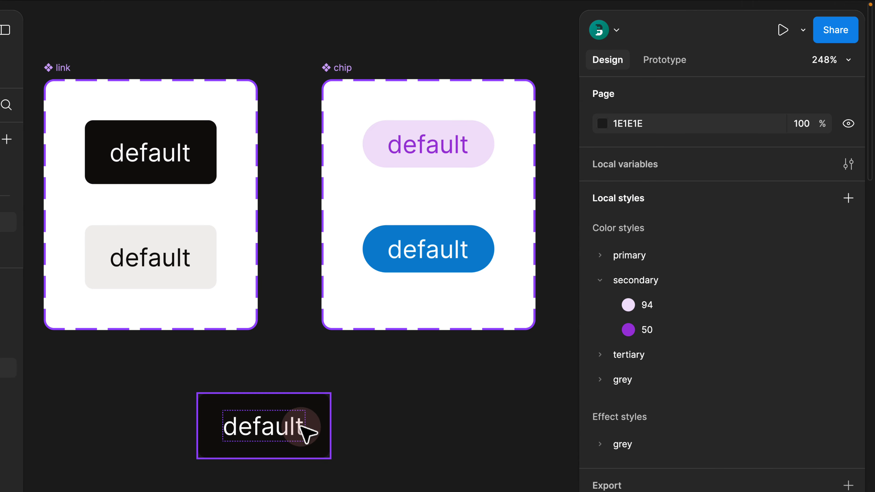
pyautogui.hotkey('ctrl', 'z')
pyautogui.hotkey('ctrl', 'z')
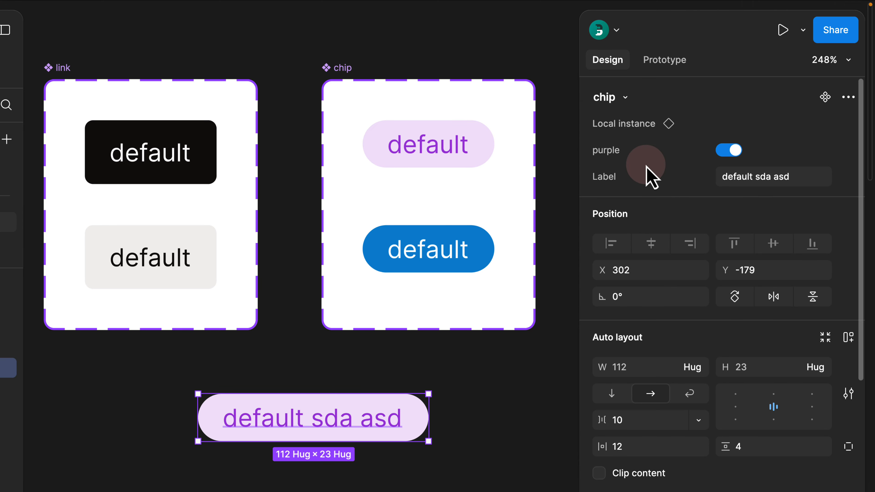
# - Rename the chip set's text property from 'Label' to 'label' and select the link component set
pyautogui.click(328, 68)
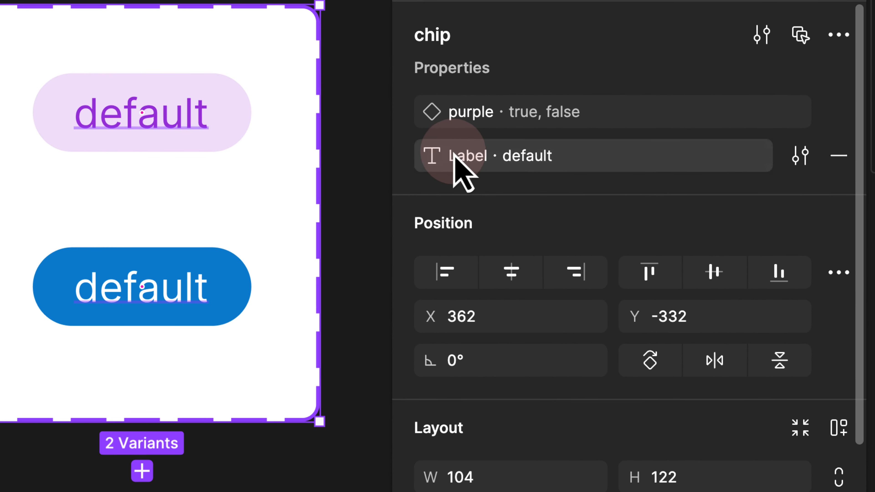
pyautogui.doubleClick(613, 172)
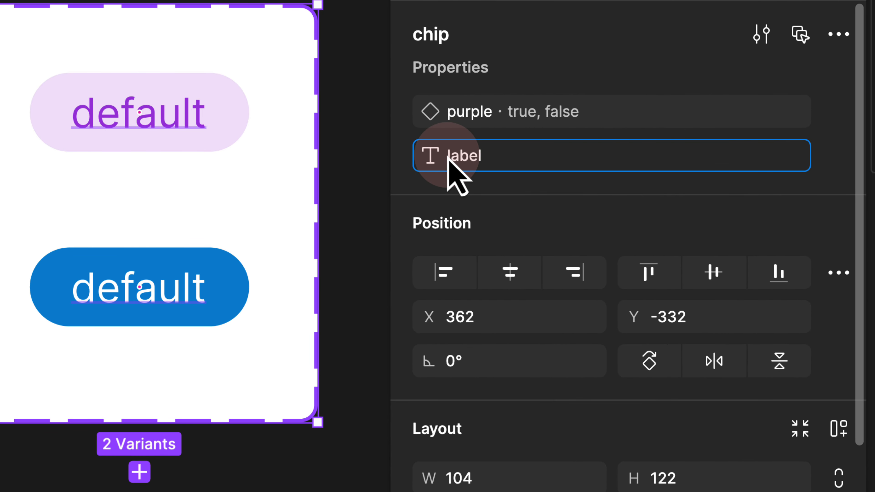
pyautogui.click(448, 158)
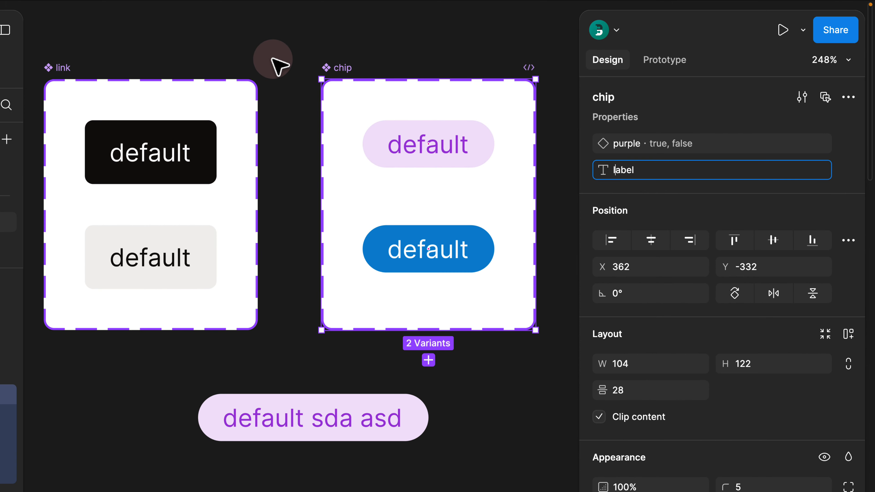
pyautogui.click(279, 66)
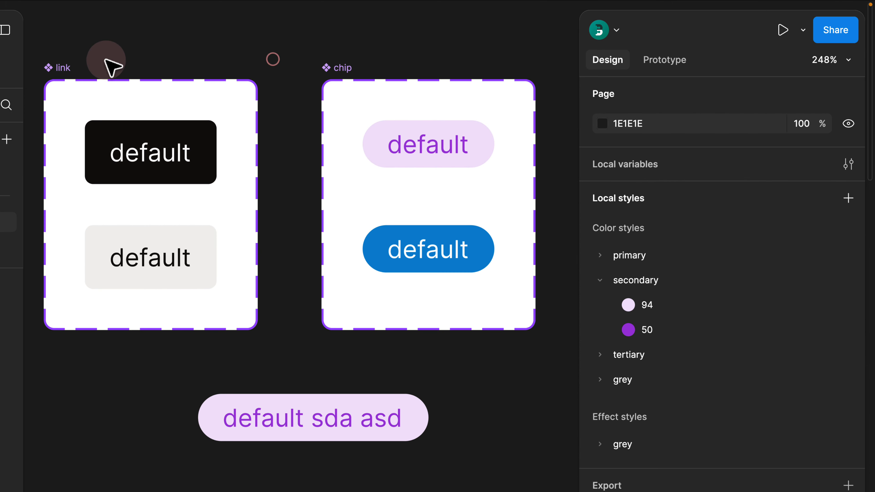
pyautogui.click(62, 69)
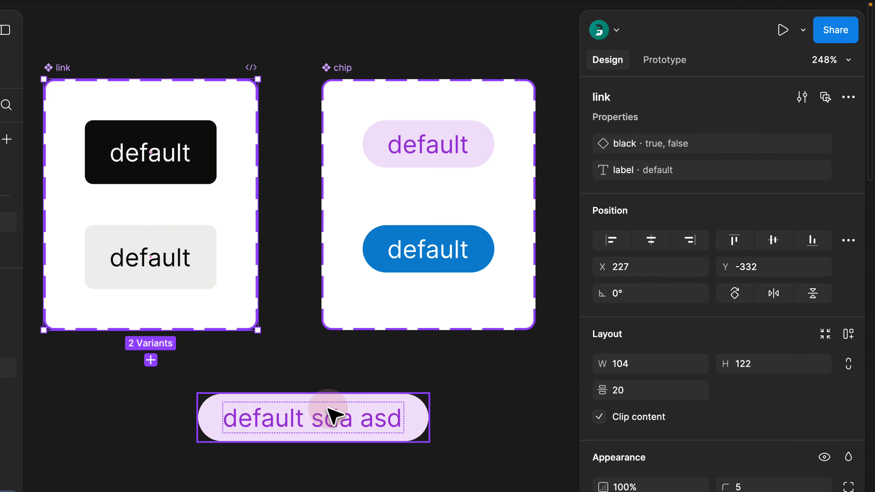
# - Set the chip instance's label to 'Sign Up' and swap it to the link component
pyautogui.click(330, 417)
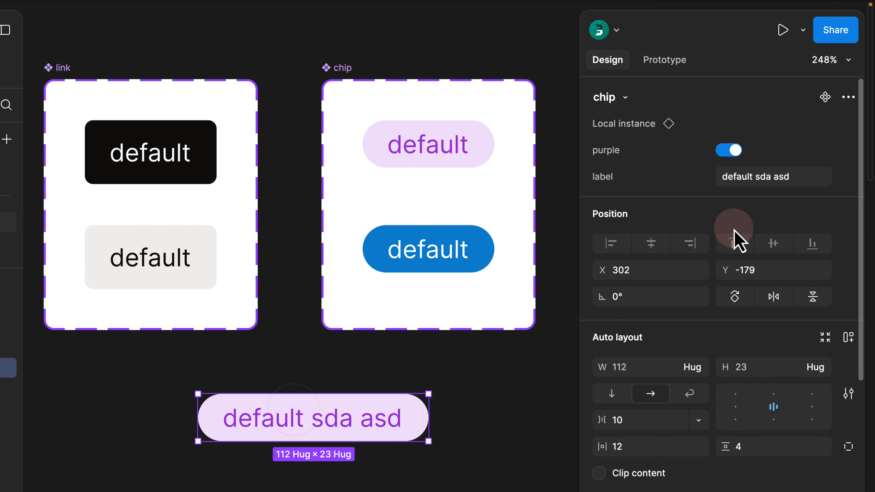
pyautogui.click(764, 180)
pyautogui.press('Return')
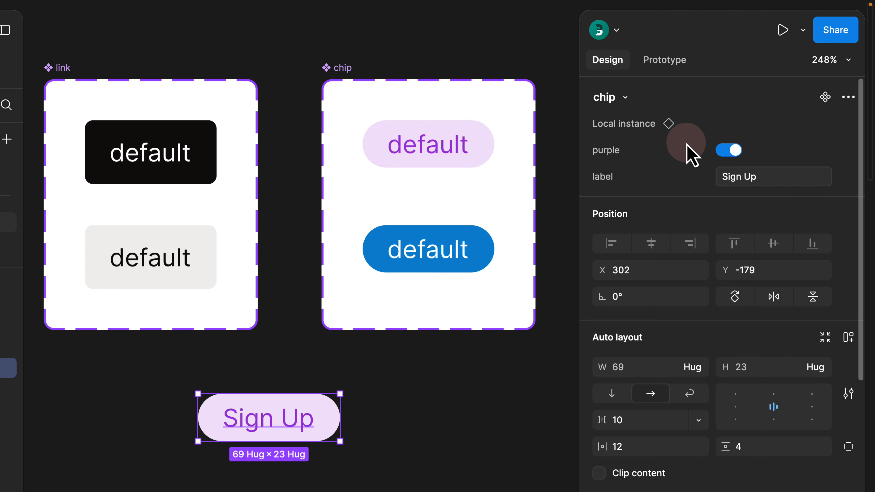
pyautogui.click(625, 97)
pyautogui.click(589, 255)
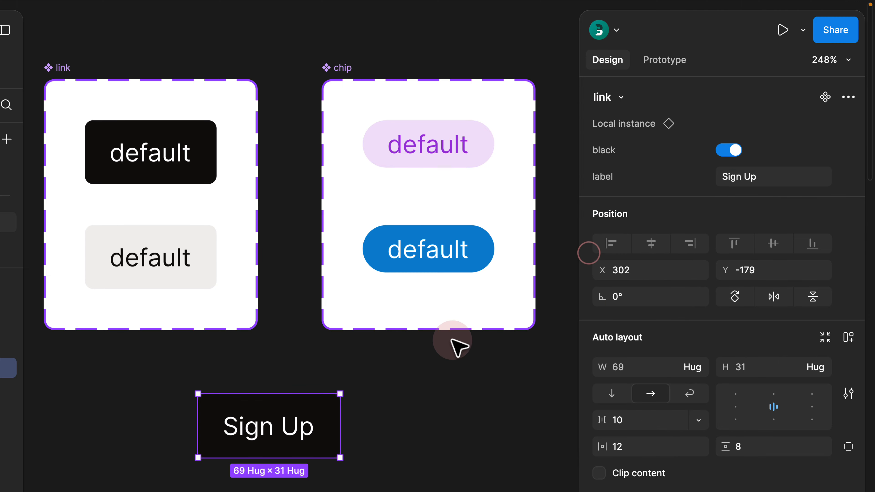
pyautogui.click(413, 381)
# - Swap the Sign Up instance back to chip, leaving the purple variant on
pyautogui.click(282, 429)
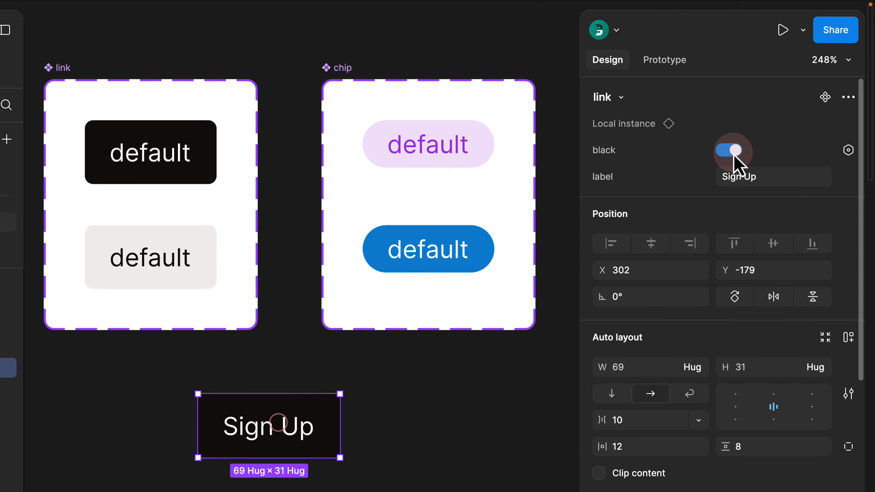
pyautogui.click(730, 152)
pyautogui.click(729, 152)
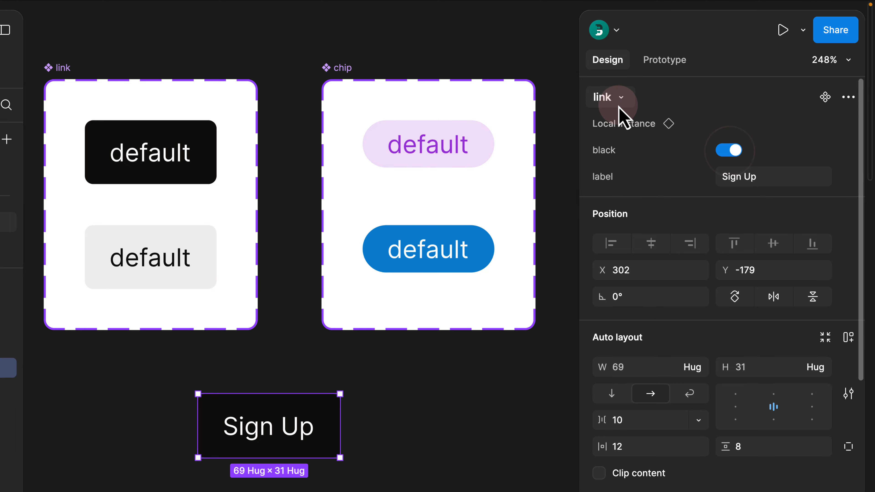
pyautogui.click(620, 99)
pyautogui.click(579, 223)
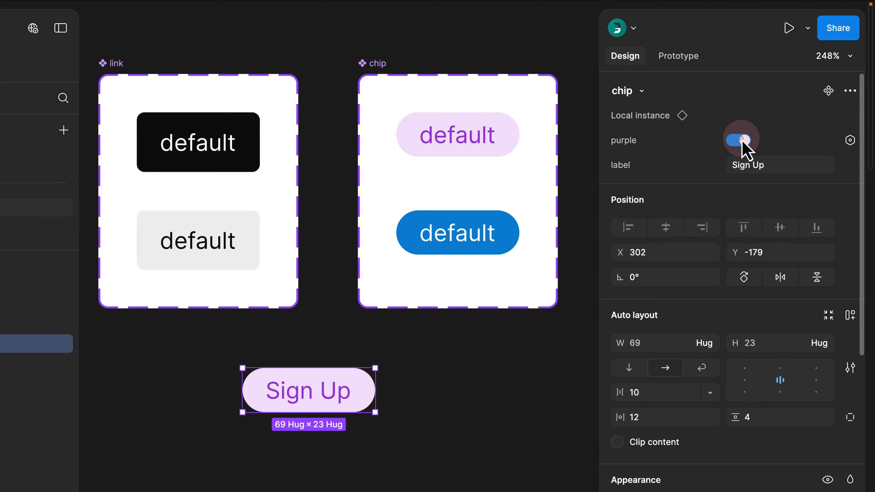
pyautogui.click(729, 150)
pyautogui.click(756, 124)
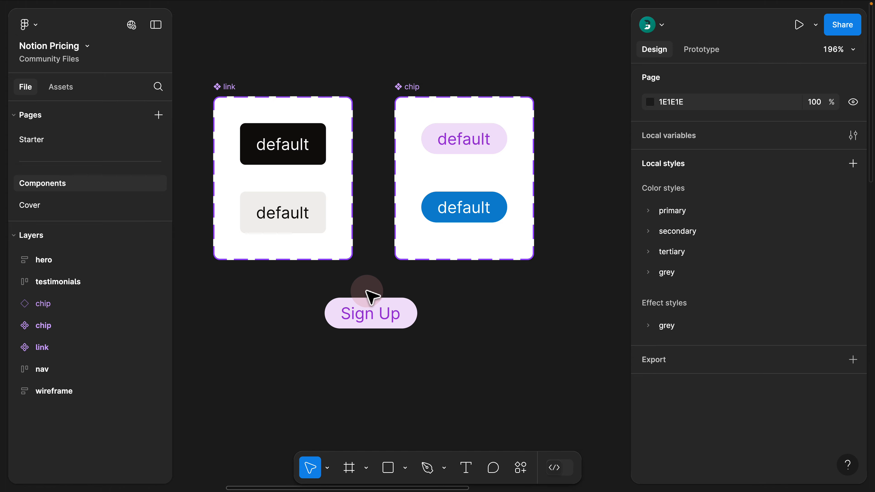
# - Move the Sign Up chip above the hero frame
pyautogui.scroll(-3, 371, 296)
pyautogui.scroll(-5, 422, 213)
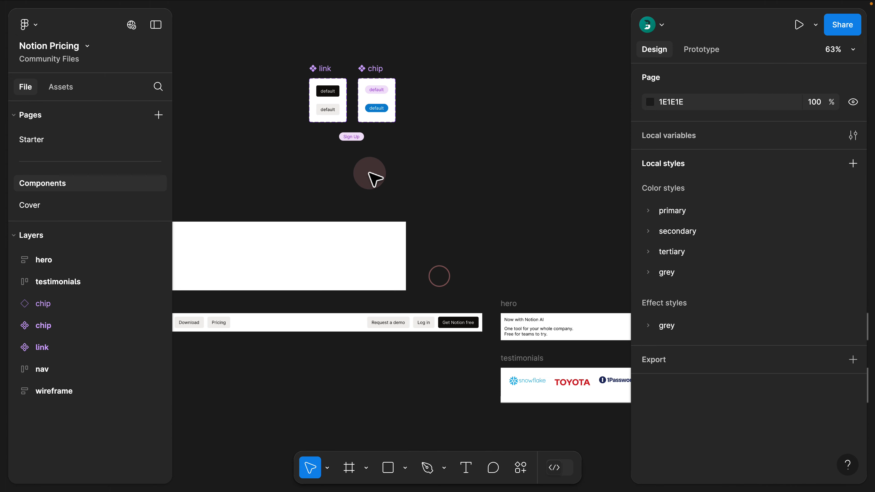
pyautogui.moveTo(350, 139); pyautogui.dragTo(529, 270)
pyautogui.moveTo(550, 289); pyautogui.dragTo(441, 231)
pyautogui.scroll(2, 421, 266)
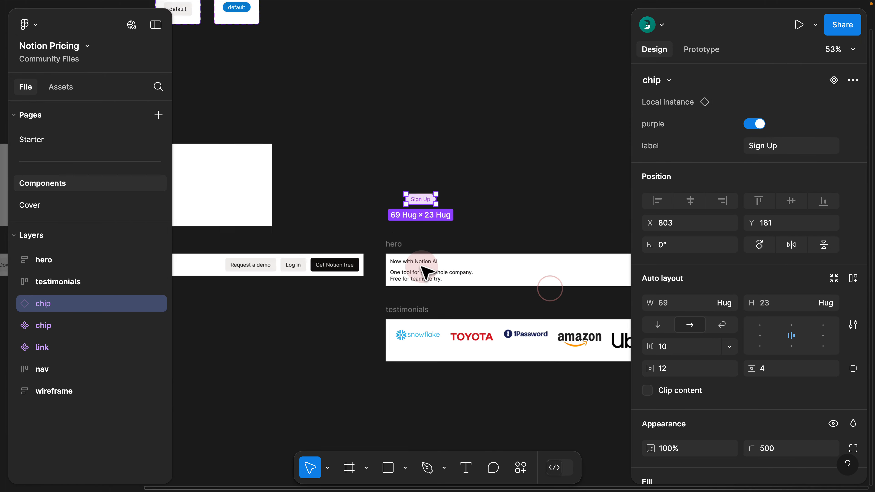
pyautogui.scroll(3, 426, 273)
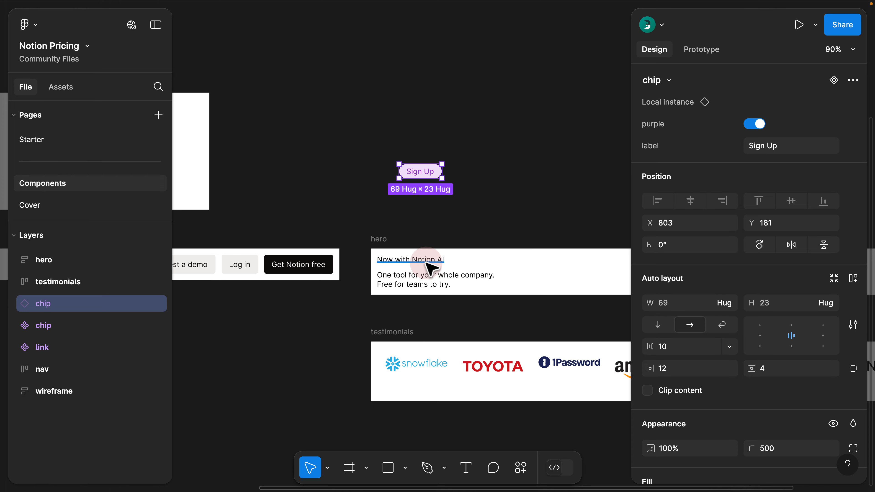
pyautogui.scroll(2, 430, 269)
# - Change the chip's label to 'Now with Notion AI'
pyautogui.doubleClick(407, 259)
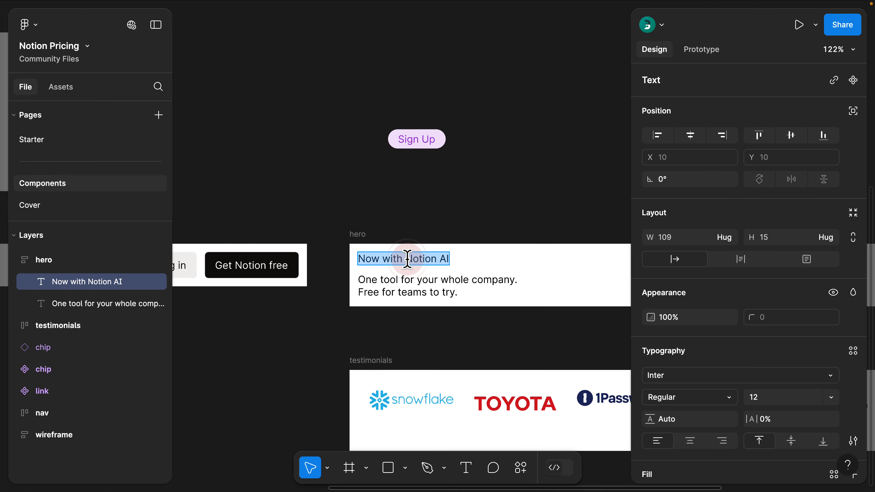
pyautogui.press('Escape')
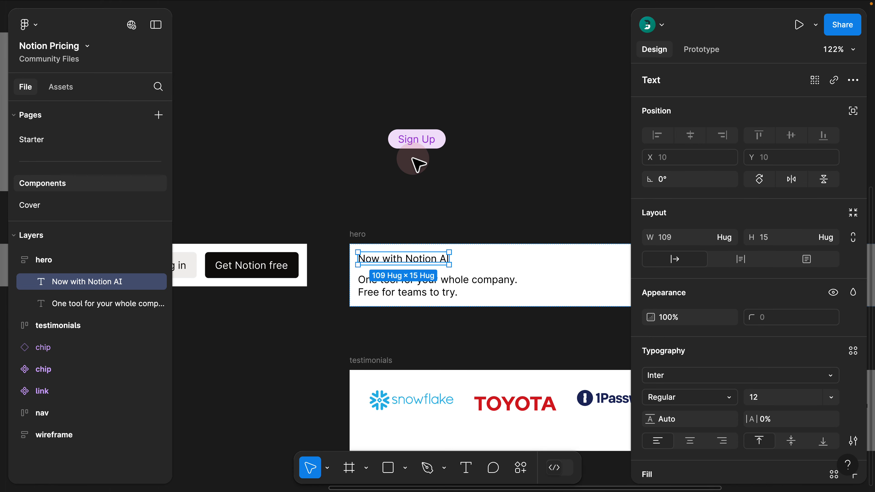
pyautogui.click(418, 164)
pyautogui.click(415, 139)
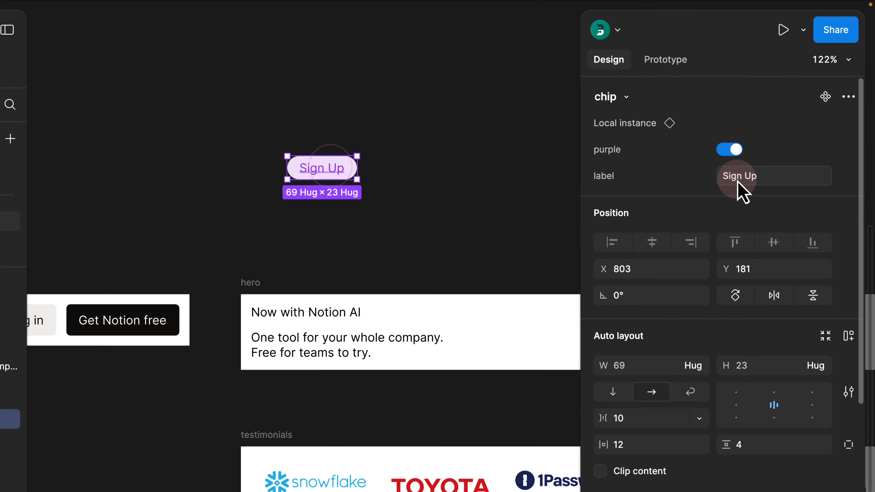
pyautogui.click(737, 181)
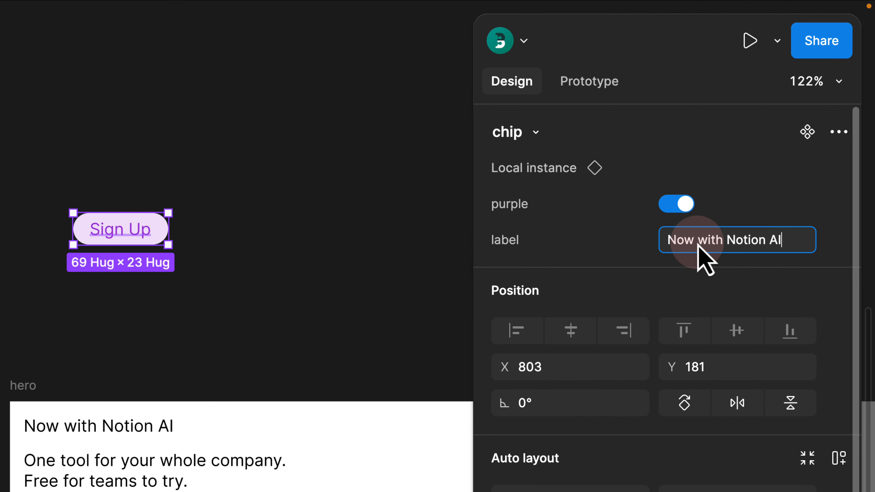
pyautogui.click(360, 256)
# - Pull the tagline text out above the hero frame and delete the hero frame
pyautogui.moveTo(179, 236); pyautogui.dragTo(149, 315)
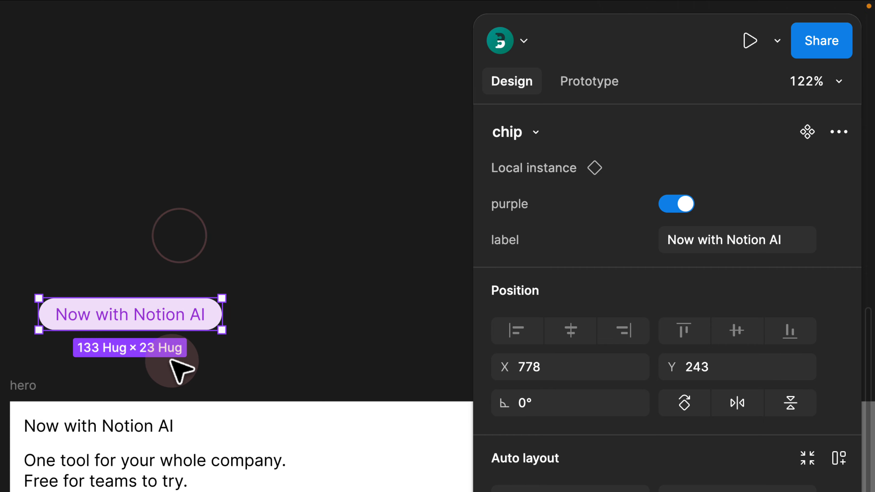
pyautogui.moveTo(203, 367); pyautogui.dragTo(119, 297)
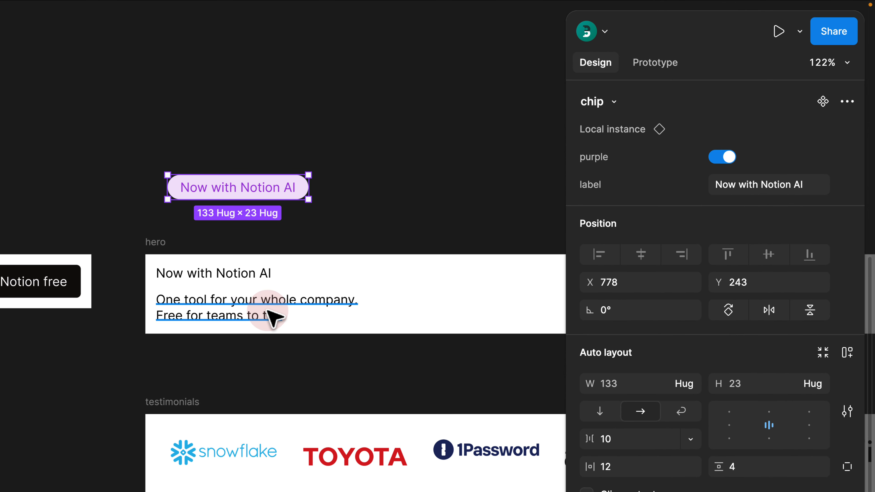
pyautogui.scroll(4, 267, 310)
pyautogui.moveTo(277, 307); pyautogui.dragTo(194, 291)
pyautogui.scroll(-1, 193, 291)
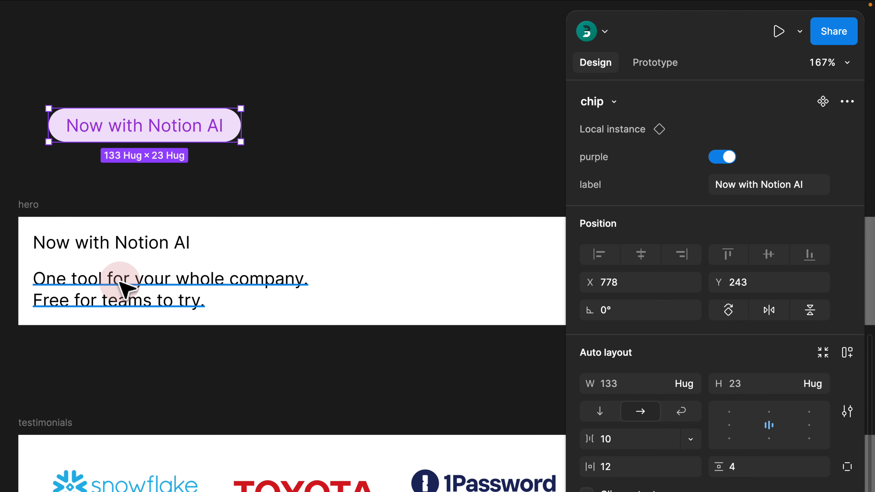
pyautogui.moveTo(121, 286); pyautogui.dragTo(294, 174)
pyautogui.click(26, 204)
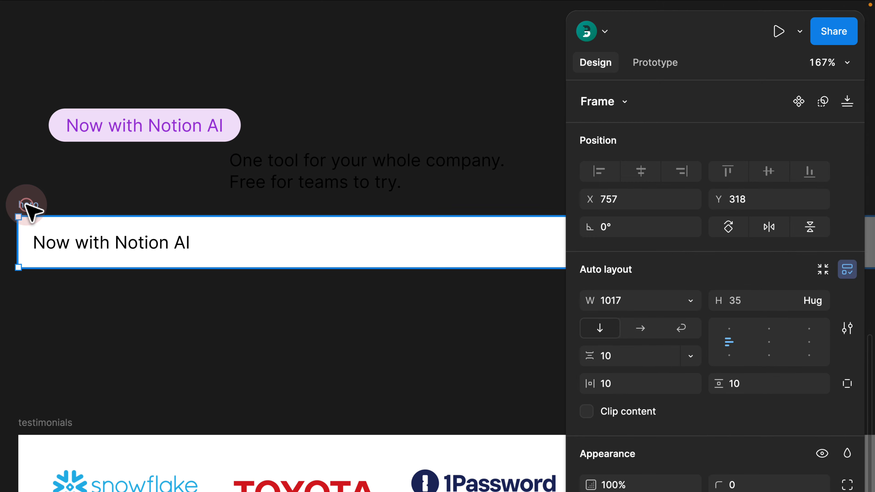
pyautogui.press('Delete')
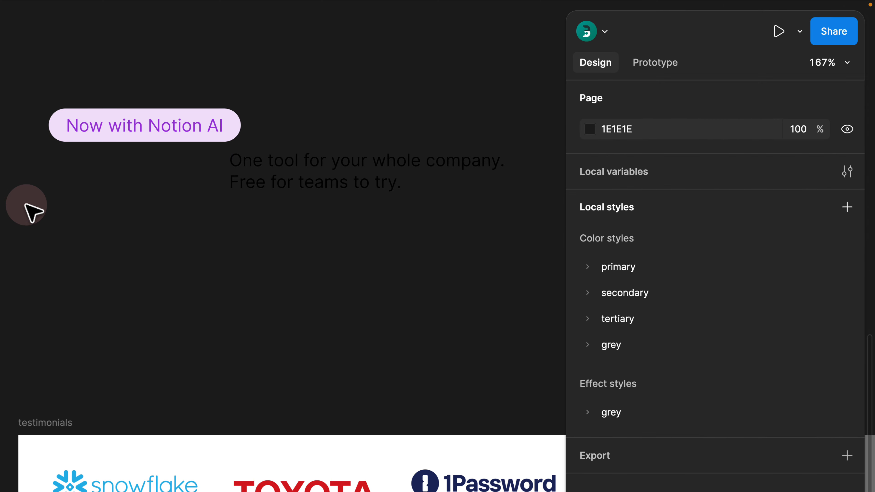
# - Set the tagline to font size 61, centered alignment and Extra Bold weight
pyautogui.click(361, 172)
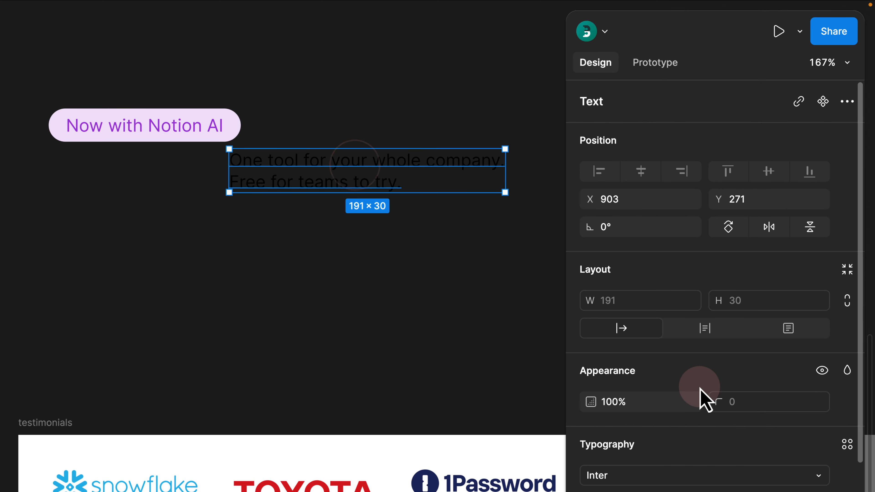
pyautogui.scroll(-5, 701, 396)
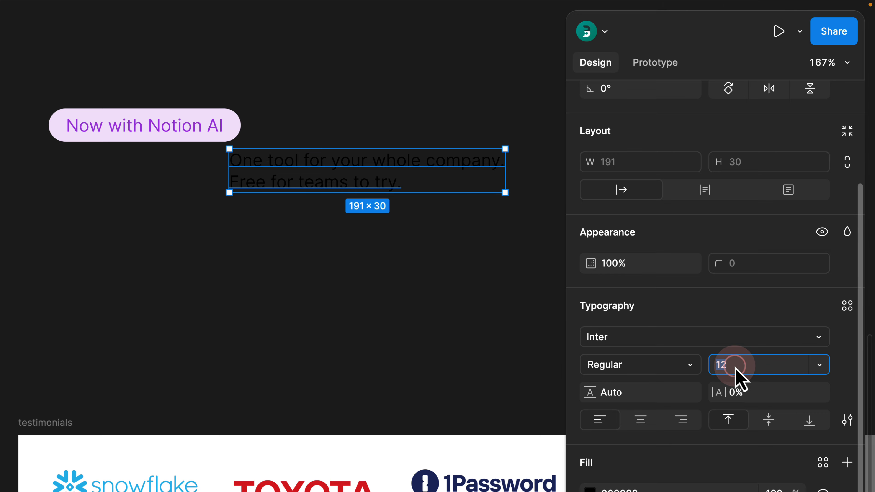
pyautogui.write('61')
pyautogui.press('Return')
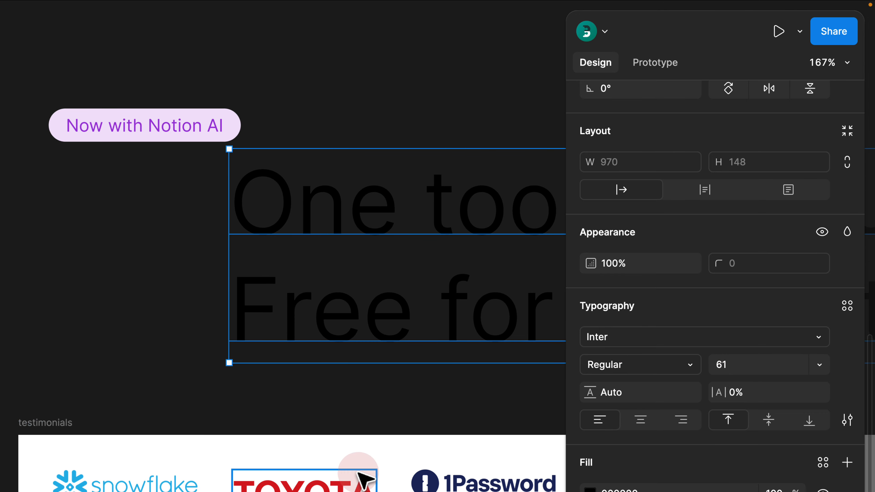
pyautogui.click(629, 421)
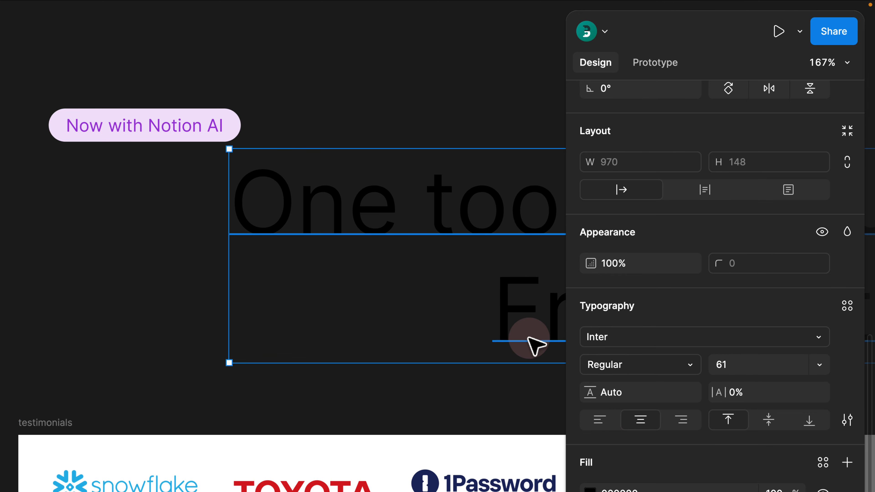
pyautogui.click(608, 367)
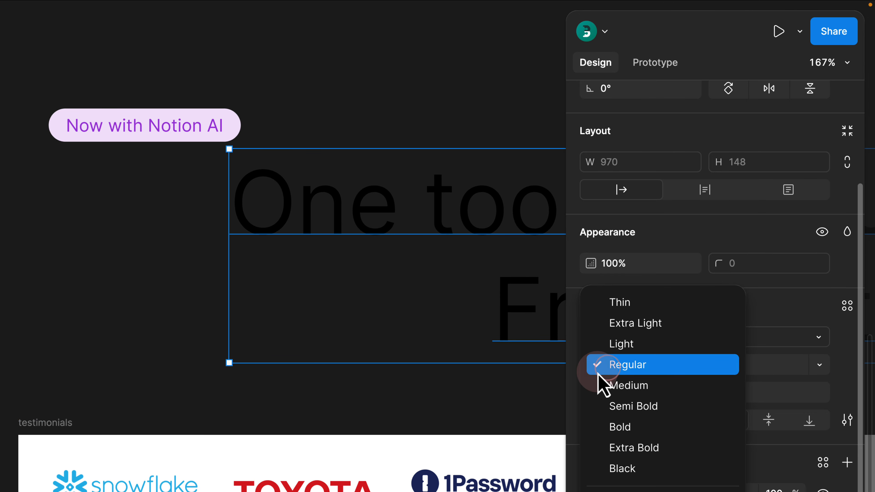
pyautogui.click(647, 445)
pyautogui.scroll(-5, 362, 168)
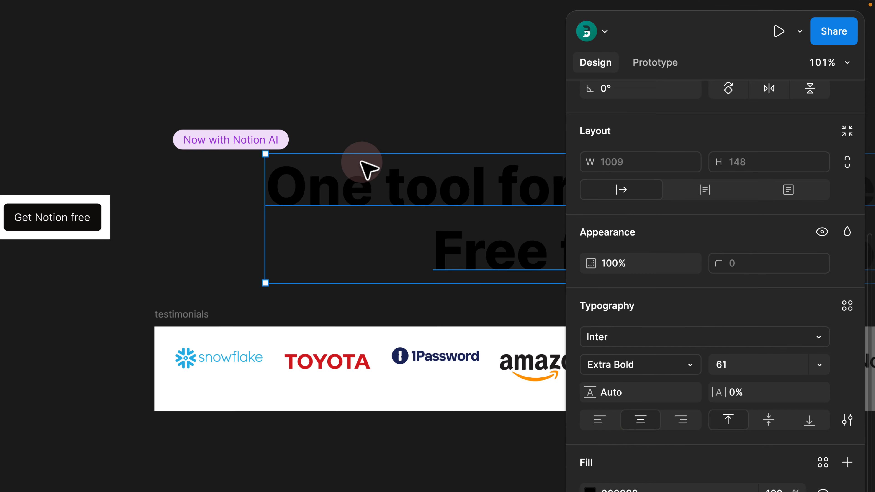
pyautogui.click(409, 108)
# - Drag the 'Now with Notion AI' chip right so it sits centered above the headline
pyautogui.scroll(-1, 409, 107)
pyautogui.hscroll(5, 400, 121)
pyautogui.scroll(2, 400, 121)
pyautogui.moveTo(133, 189); pyautogui.dragTo(304, 173)
pyautogui.scroll(-1, 379, 156)
pyautogui.click(382, 154)
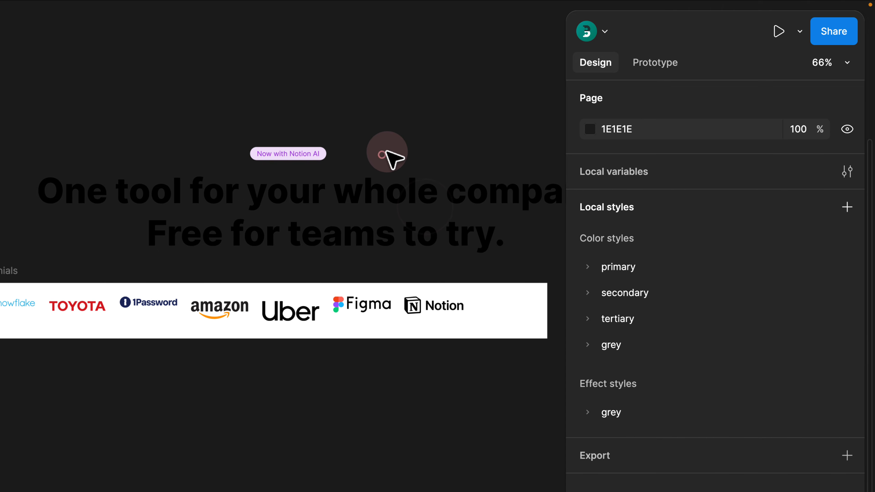
pyautogui.moveTo(387, 152); pyautogui.dragTo(356, 171)
pyautogui.click(275, 175)
pyautogui.scroll(-2, 286, 173)
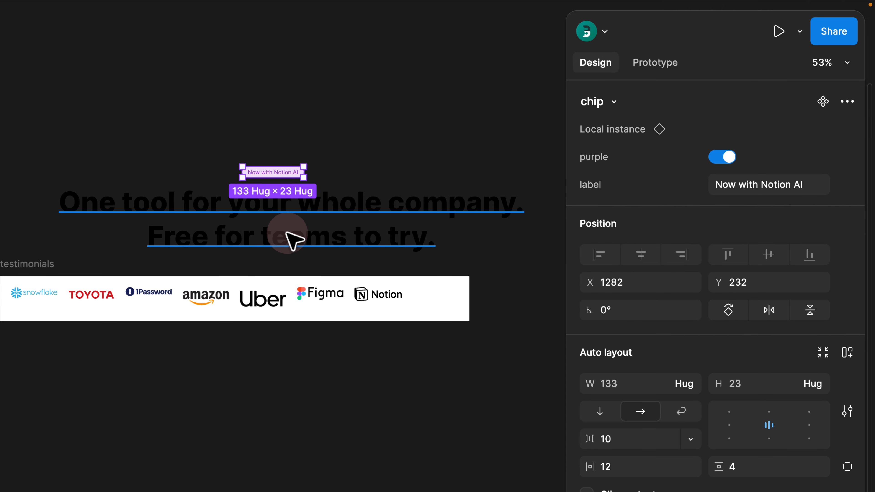
pyautogui.click(171, 147)
# - Delete the wireframe frame
pyautogui.scroll(-1, 145, 148)
pyautogui.moveTo(133, 149); pyautogui.dragTo(373, 166)
pyautogui.moveTo(282, 164); pyautogui.dragTo(450, 143)
pyautogui.moveTo(118, 253); pyautogui.dragTo(218, 252)
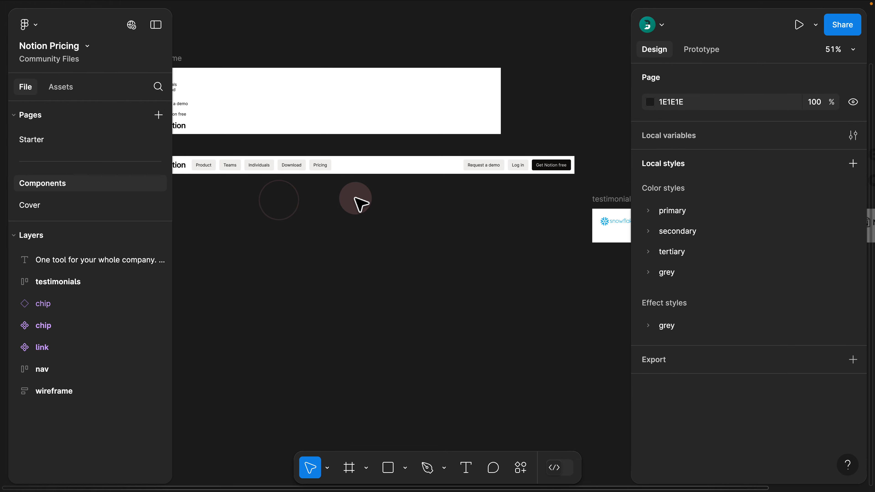
pyautogui.moveTo(66, 257); pyautogui.dragTo(241, 272)
pyautogui.click(181, 271)
pyautogui.click(307, 82)
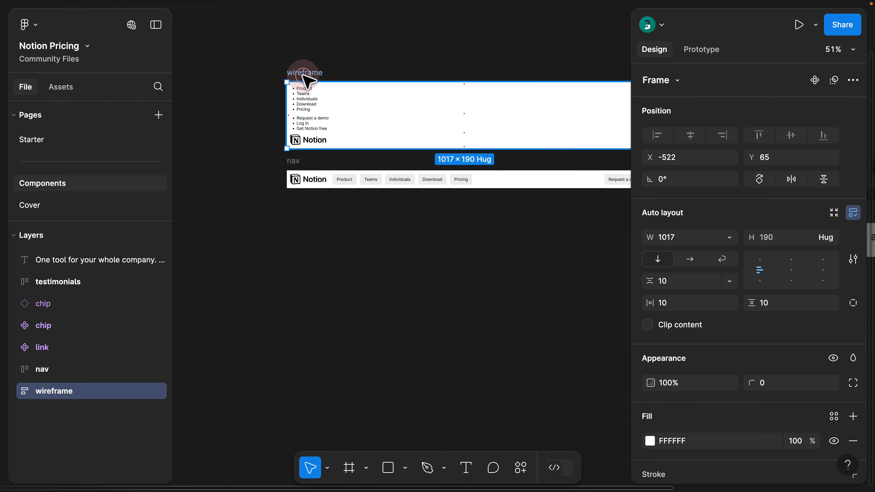
pyautogui.press('Delete')
# - Make the nav bar a component and cut a duplicated nav instance to the clipboard
pyautogui.moveTo(312, 139); pyautogui.dragTo(231, 125)
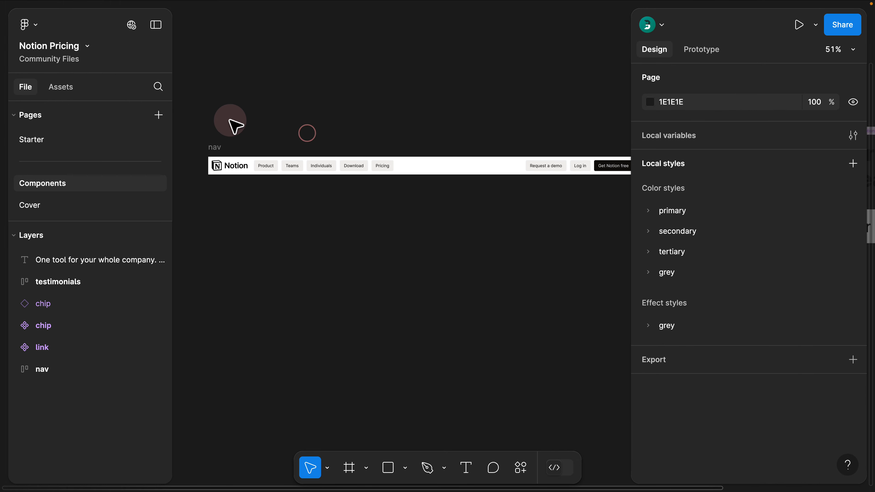
pyautogui.click(210, 148)
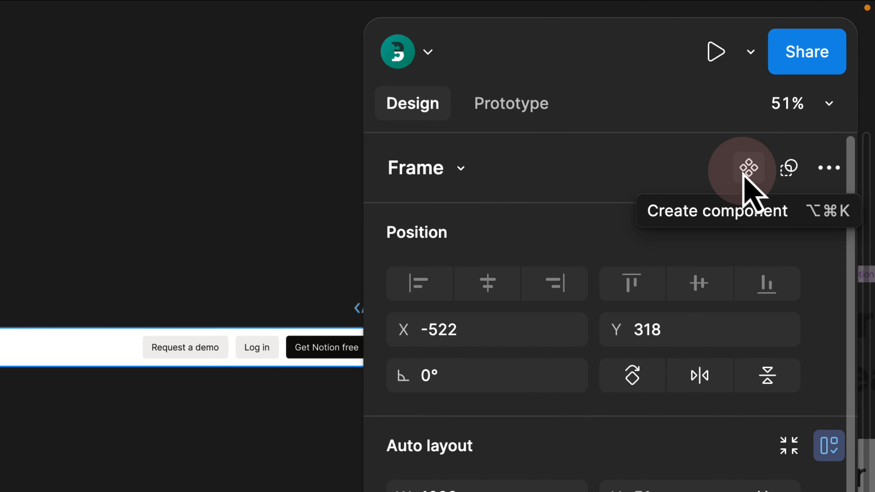
pyautogui.click(747, 170)
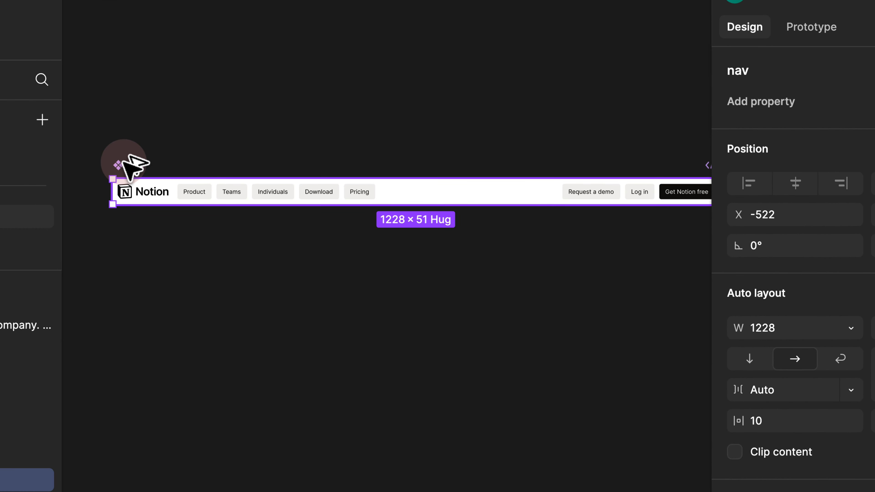
pyautogui.keyDown('alt'); pyautogui.moveTo(124, 164); pyautogui.dragTo(188, 325); pyautogui.keyUp('alt')
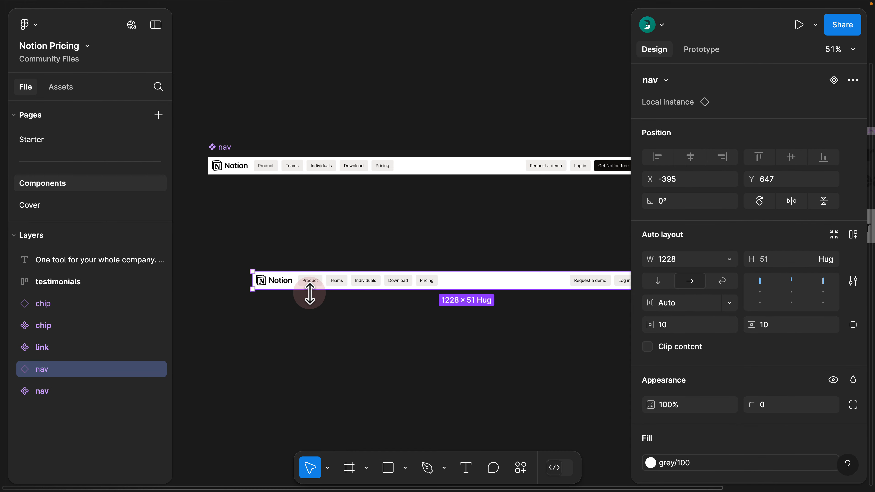
pyautogui.press('super+x')
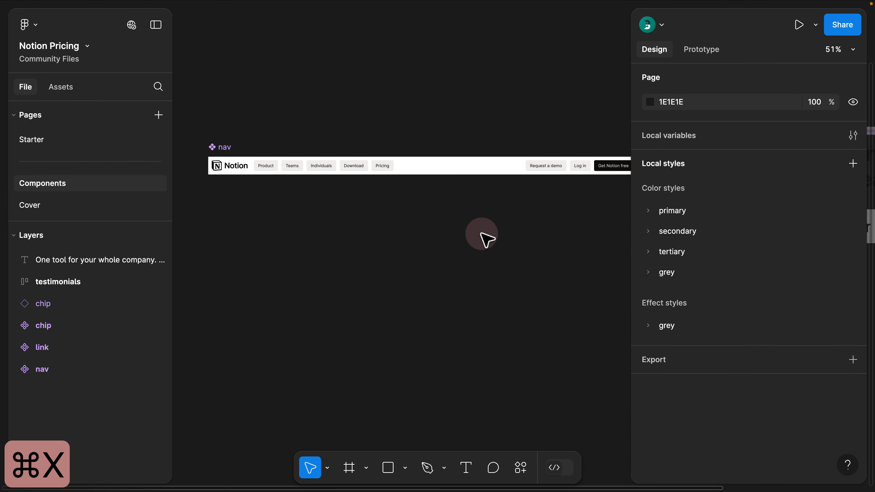
pyautogui.hscroll(10, 486, 238)
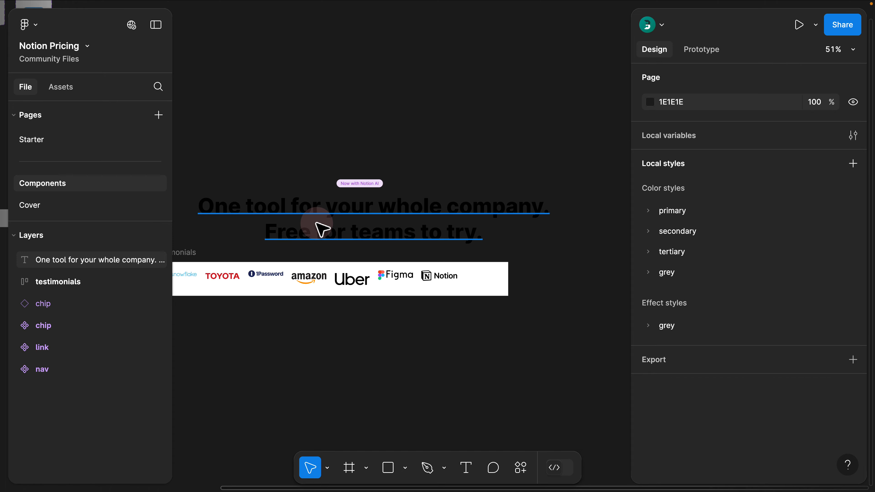
# - Wrap the chip and headline in an auto-layout frame named 'section', then paste the nav instance into it
pyautogui.moveTo(304, 159); pyautogui.dragTo(397, 262)
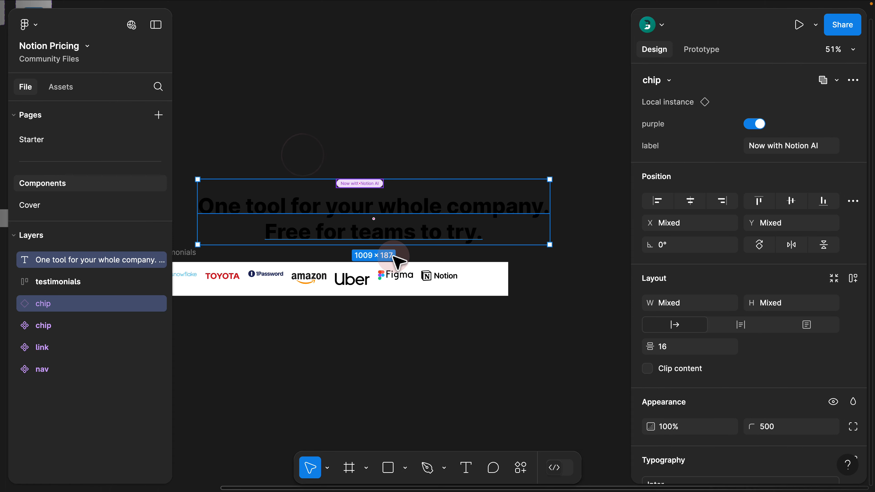
pyautogui.hotkey('shift', 'a')
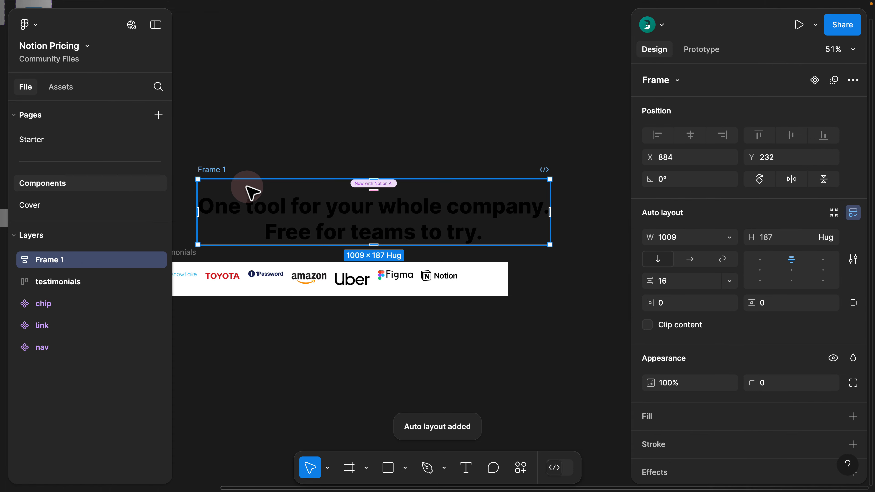
pyautogui.doubleClick(226, 170)
pyautogui.write('secti')
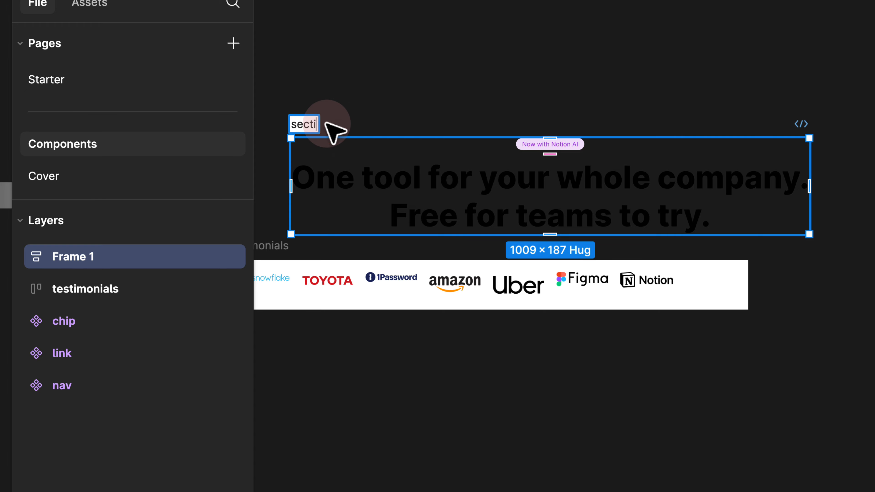
pyautogui.write('on')
pyautogui.press('Return')
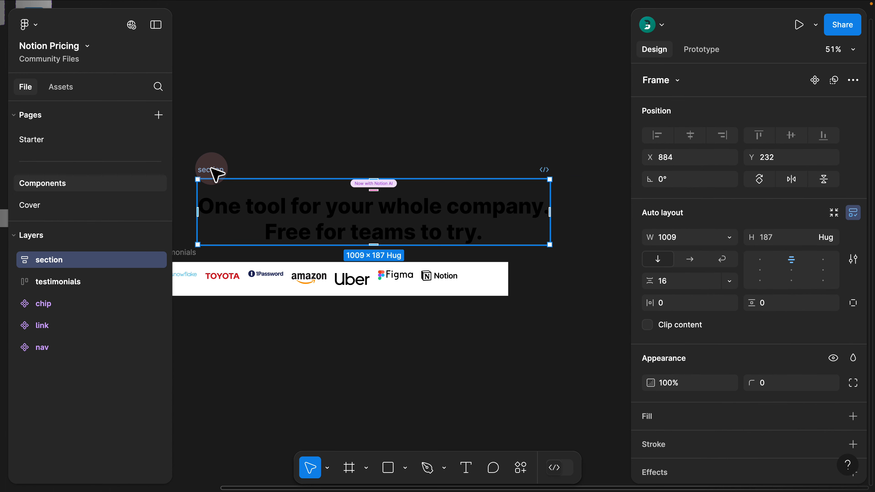
pyautogui.moveTo(310, 123); pyautogui.dragTo(350, 73)
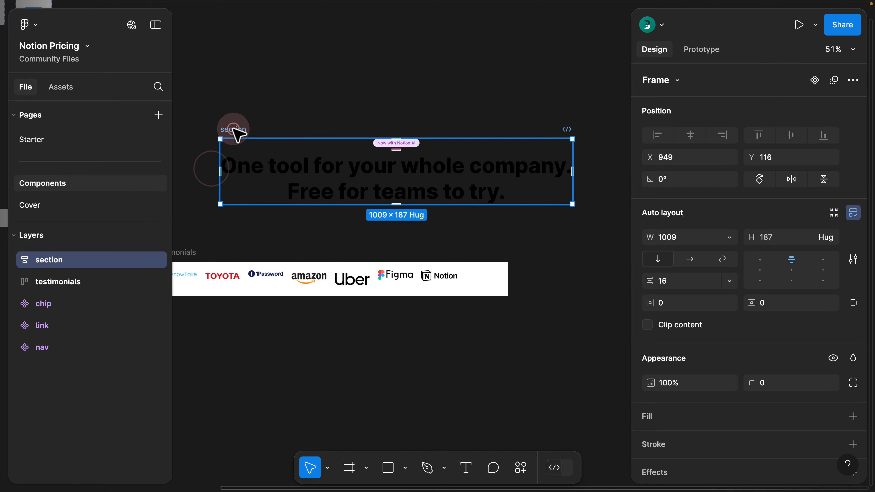
pyautogui.press('super+v')
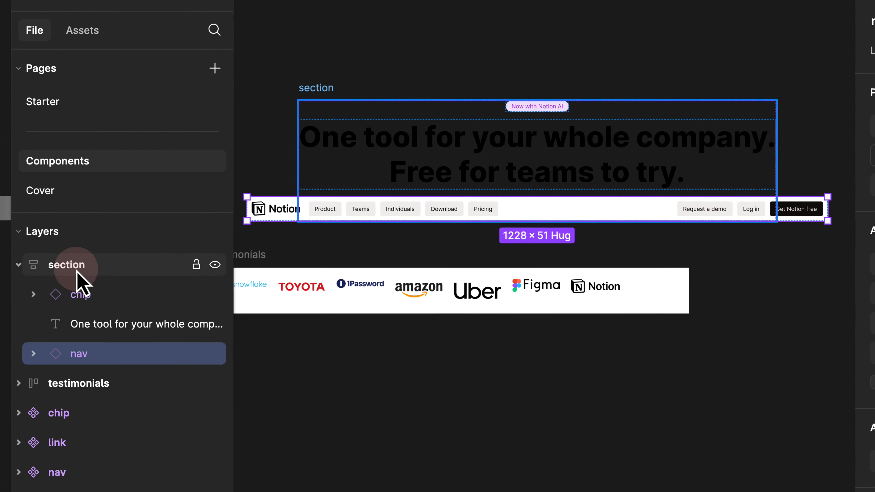
# - Rename the headline text layer to 'hero'
pyautogui.click(80, 295)
pyautogui.click(81, 328)
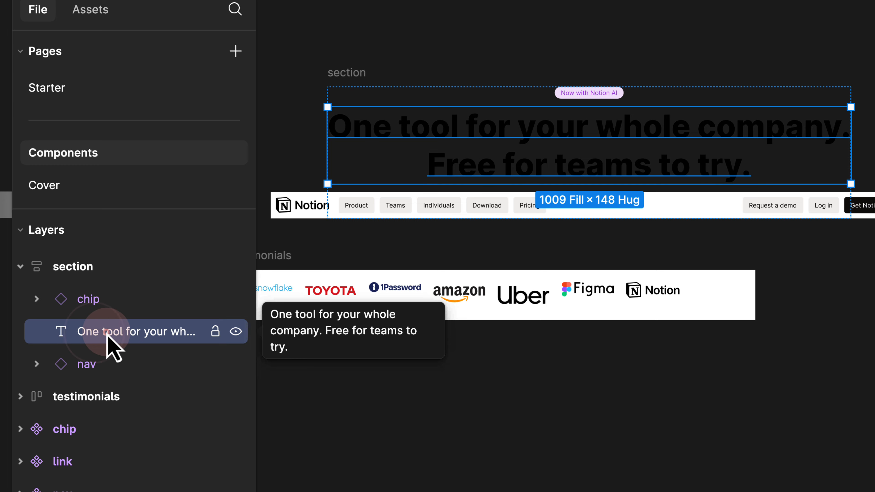
pyautogui.doubleClick(88, 334)
pyautogui.write('hero')
pyautogui.press('Return')
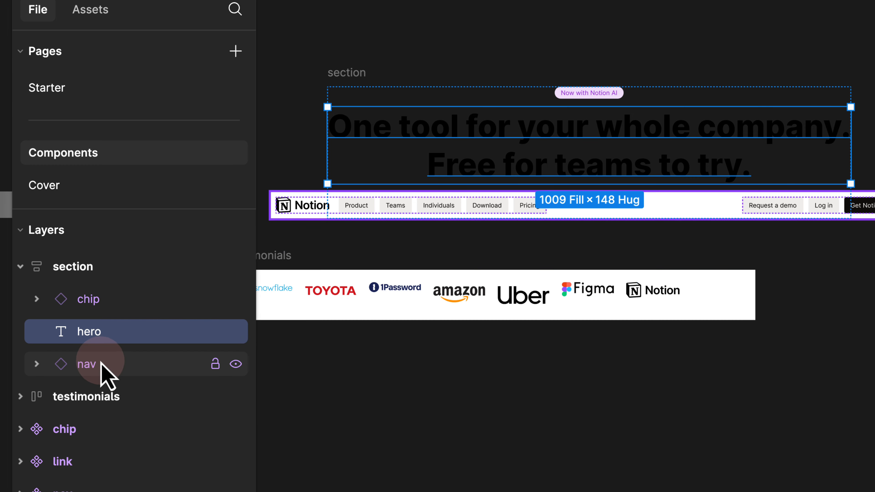
# - Move nav to the top of the section, then wrap the section in a new auto-layout frame
pyautogui.click(100, 361)
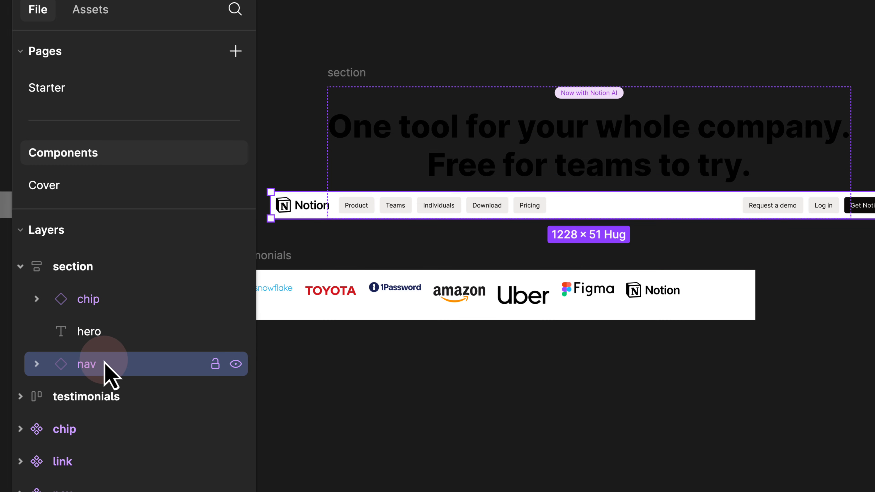
pyautogui.press('Up')
pyautogui.press('Up')
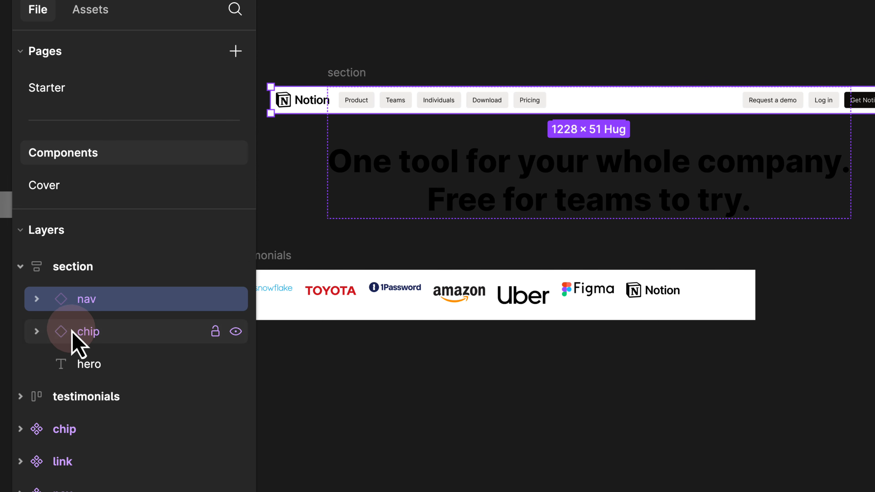
pyautogui.click(95, 337)
pyautogui.click(98, 368)
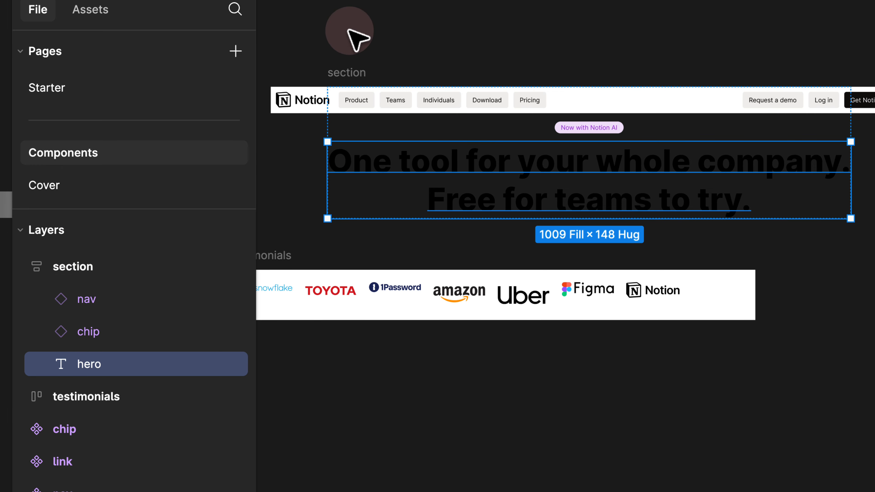
pyautogui.click(350, 70)
pyautogui.hotkey('shift', 'a')
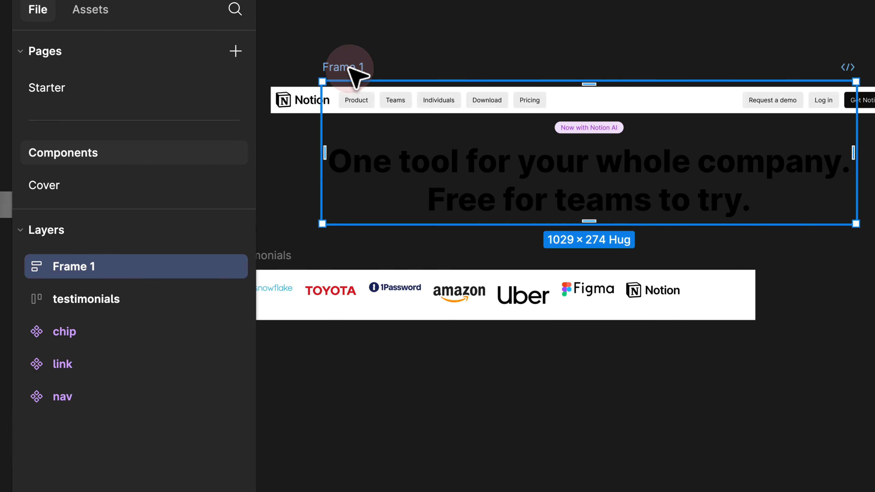
# - Name the wrapper frame 'body' and give it 0 padding and a 1400 width
pyautogui.doubleClick(349, 68)
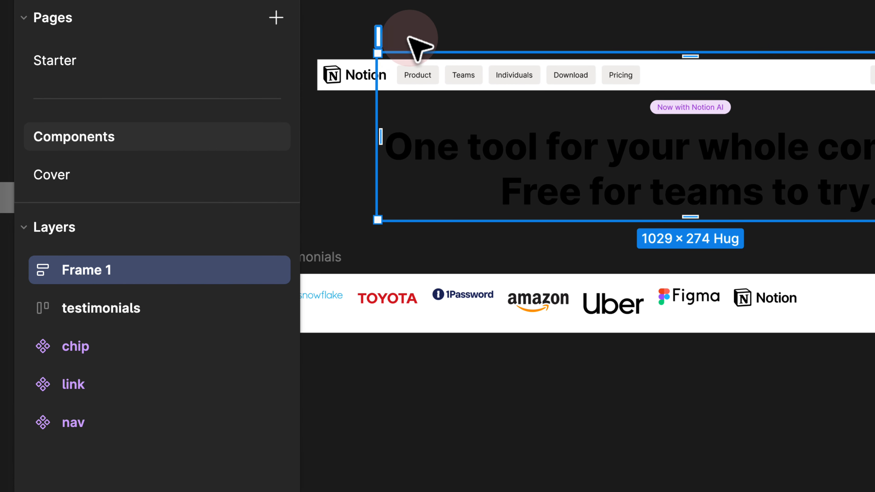
pyautogui.write('body')
pyautogui.press('Return')
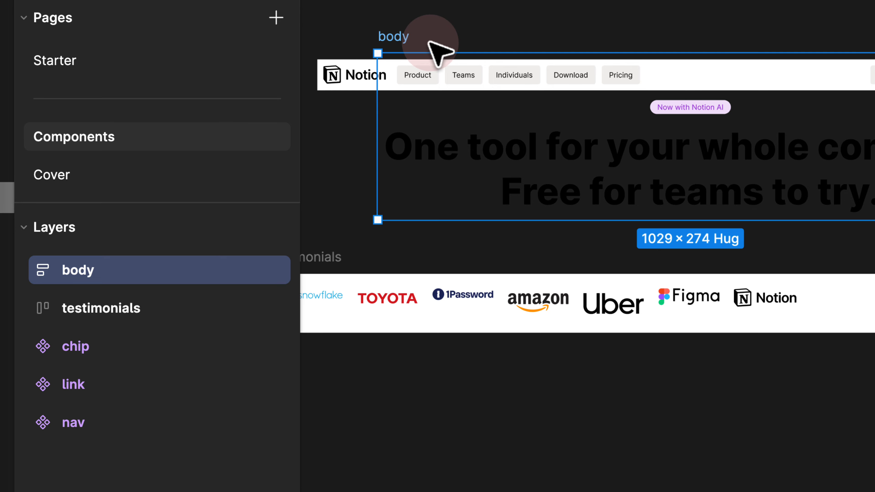
pyautogui.moveTo(404, 33); pyautogui.dragTo(418, 28)
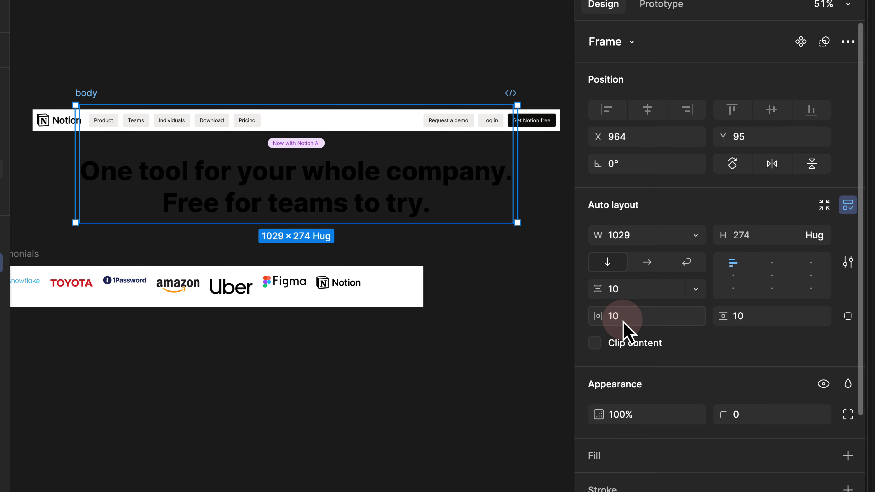
pyautogui.click(625, 321)
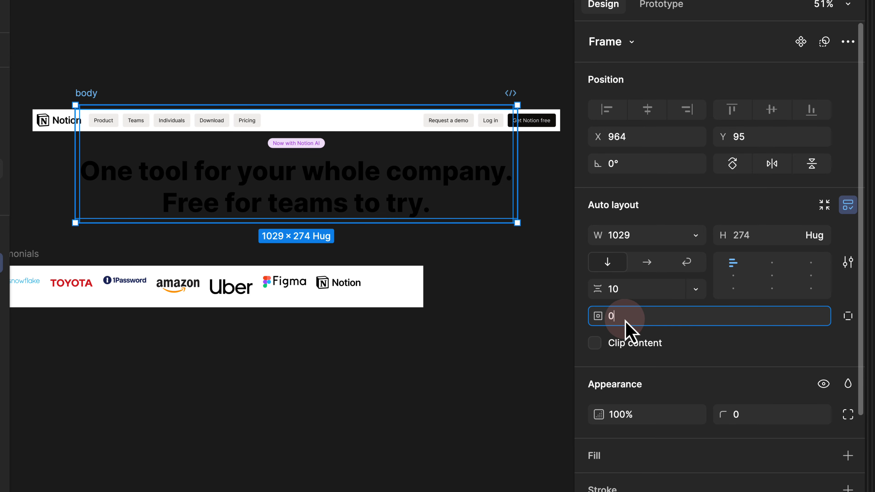
pyautogui.write('0')
pyautogui.press('Return')
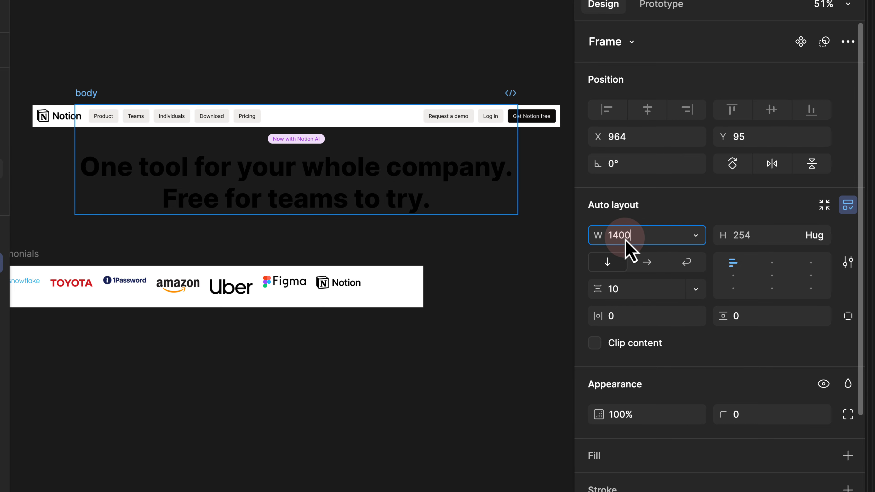
pyautogui.press('Return')
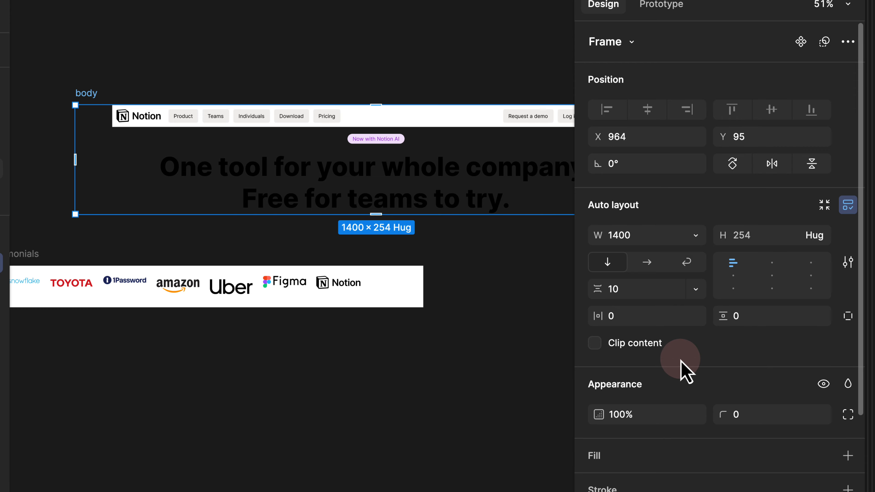
# - Fill the body frame with the grey/100 color style
pyautogui.click(824, 456)
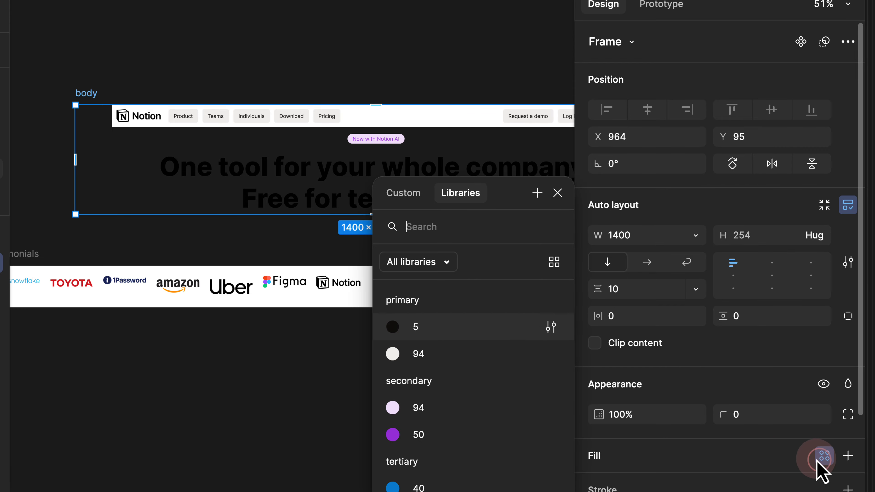
pyautogui.write('g')
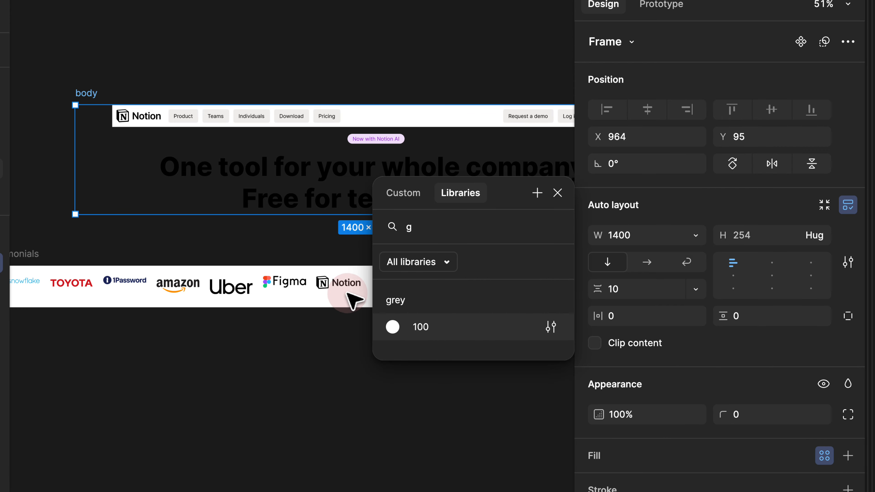
pyautogui.click(403, 329)
pyautogui.click(279, 71)
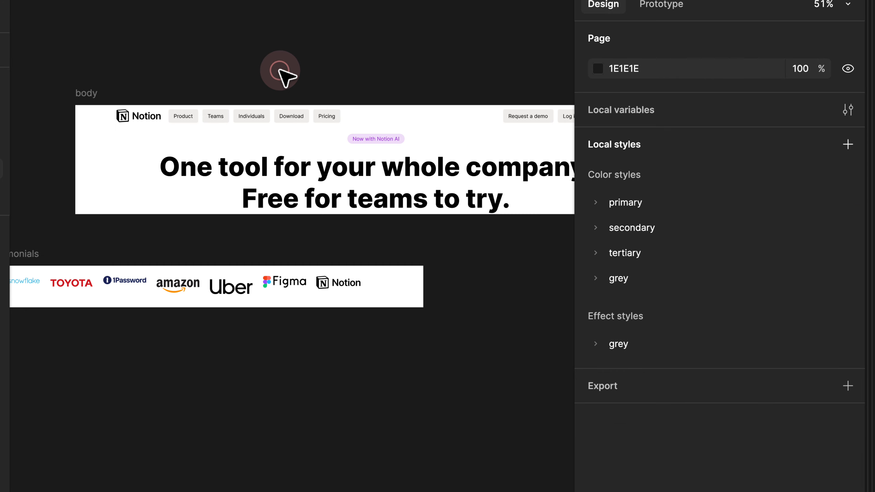
pyautogui.scroll(-3, 280, 71)
pyautogui.moveTo(350, 66); pyautogui.dragTo(299, 58)
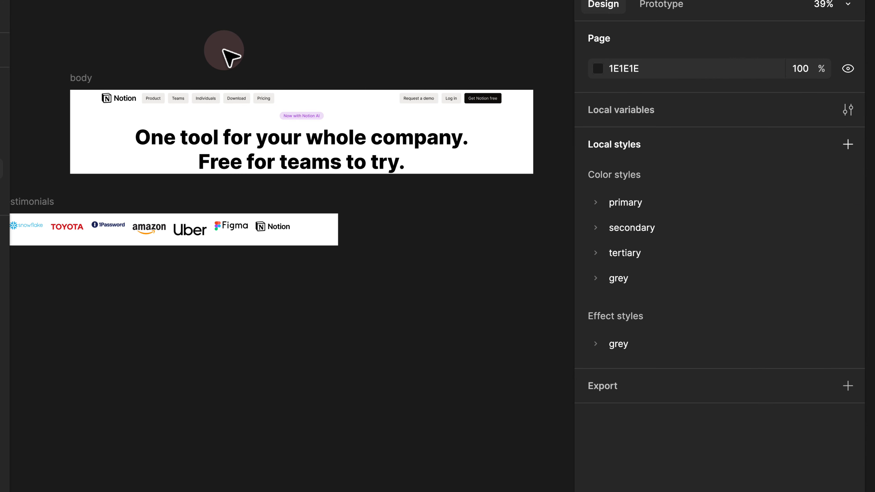
pyautogui.click(154, 102)
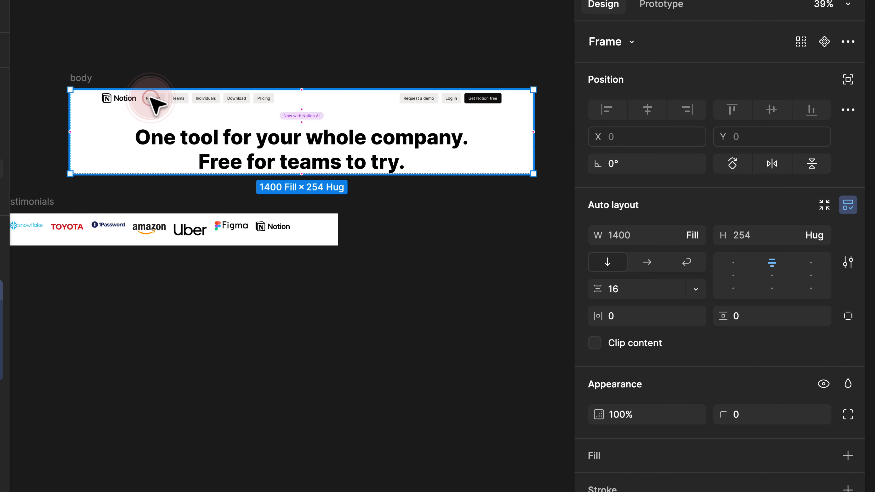
# - Drag the nav layer out of the section so it sits directly inside body
pyautogui.click(152, 101)
pyautogui.click(57, 268)
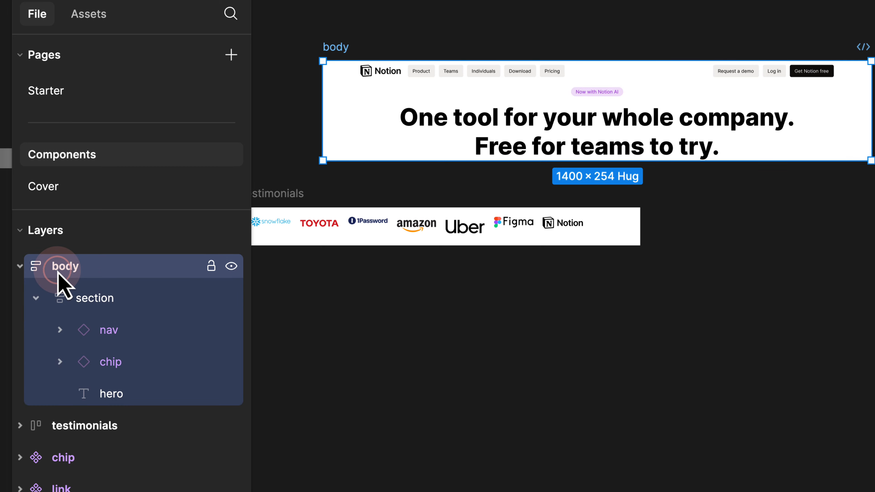
pyautogui.click(121, 300)
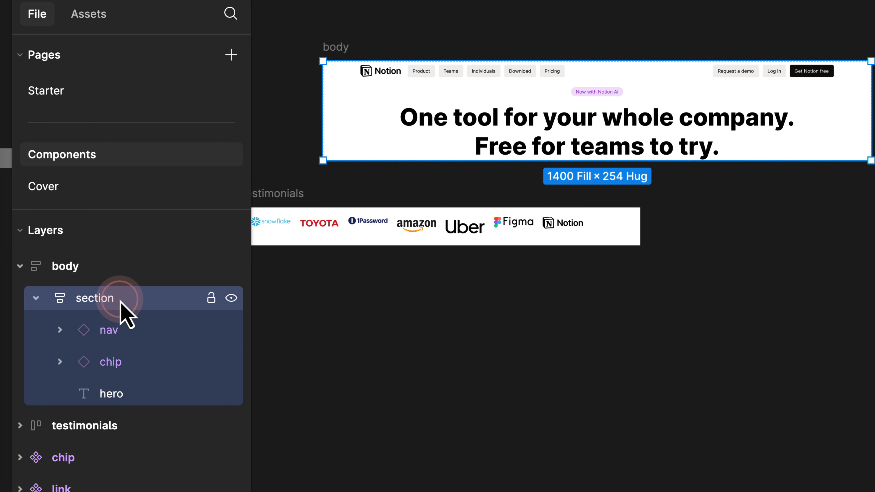
pyautogui.click(110, 331)
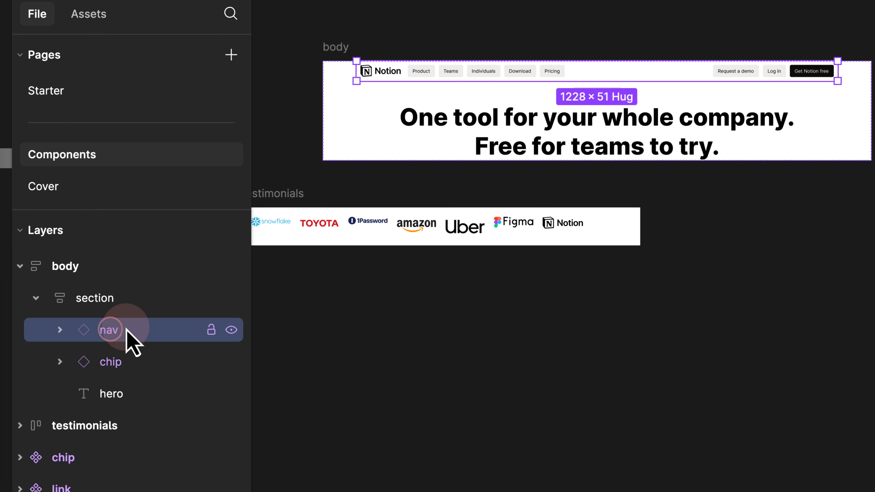
pyautogui.moveTo(112, 331); pyautogui.dragTo(100, 283)
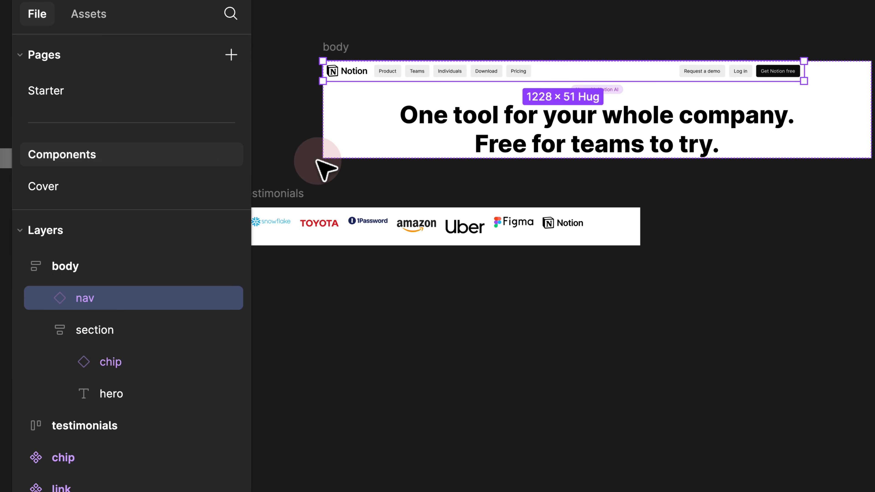
pyautogui.scroll(5, 366, 41)
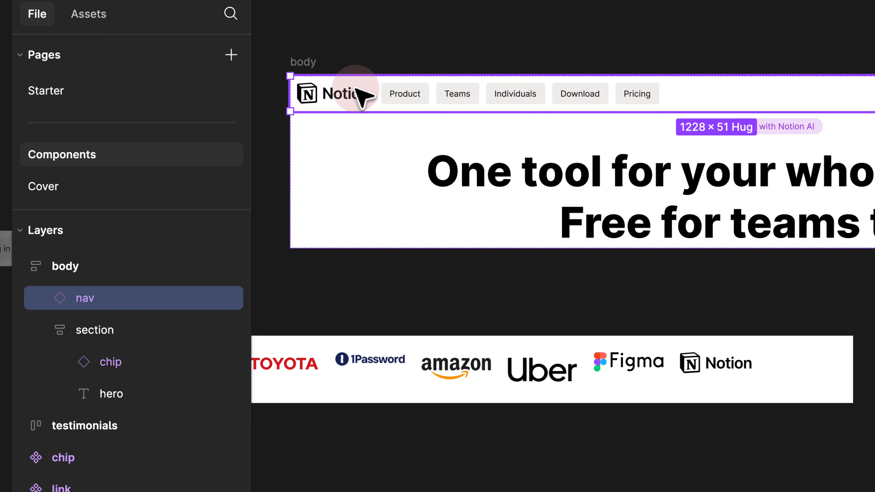
pyautogui.click(105, 330)
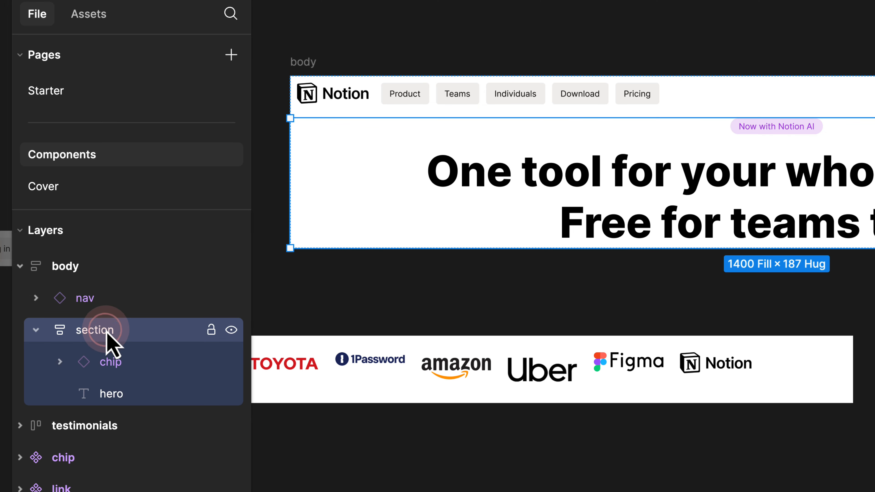
pyautogui.click(124, 364)
pyautogui.click(121, 393)
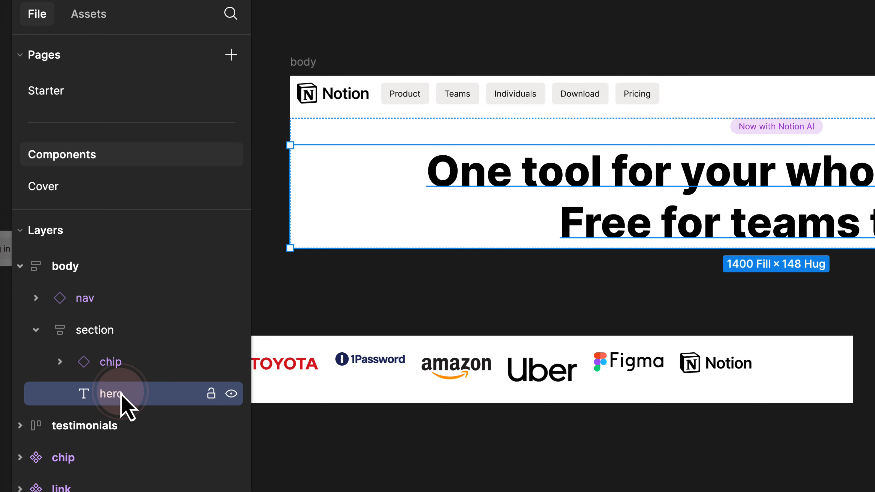
# - Widen body from 1400 to 1525 and set the nav's width to Fill container
pyautogui.click(580, 23)
pyautogui.hscroll(5, 674, 82)
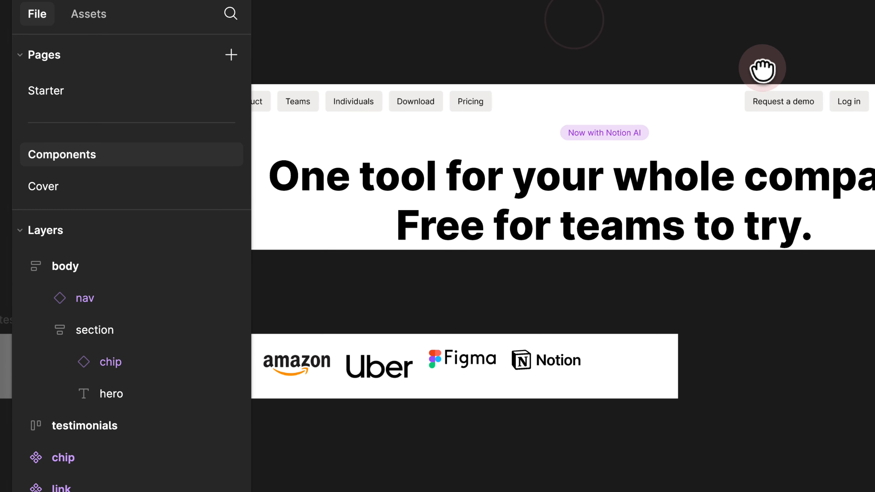
pyautogui.moveTo(771, 68); pyautogui.dragTo(589, 69)
pyautogui.moveTo(650, 69); pyautogui.dragTo(545, 80)
pyautogui.scroll(-5, 760, 111)
pyautogui.click(315, 84)
pyautogui.moveTo(797, 135)
pyautogui.mouseDown()
pyautogui.moveTo(853, 131)
pyautogui.moveTo(803, 134)
pyautogui.mouseUp()
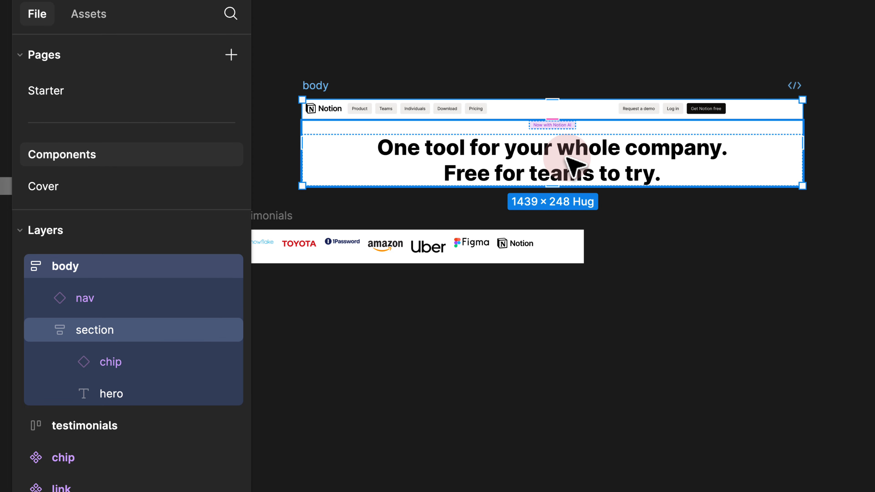
pyautogui.click(605, 107)
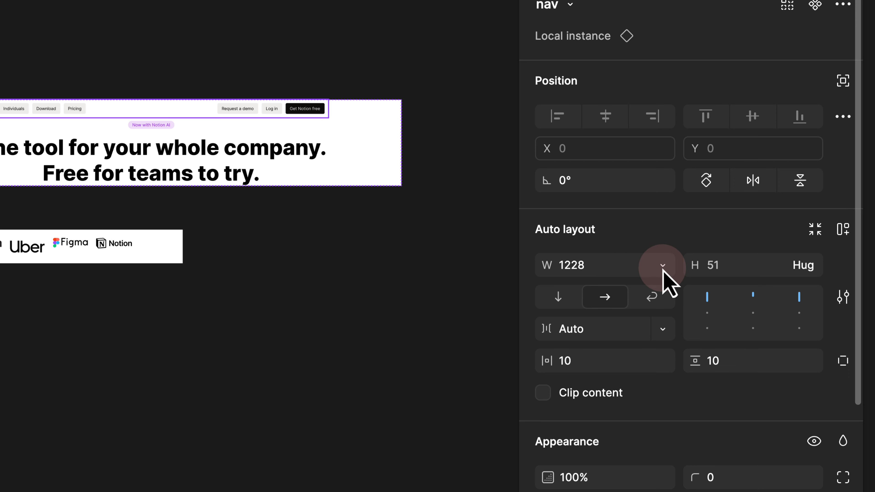
pyautogui.click(662, 266)
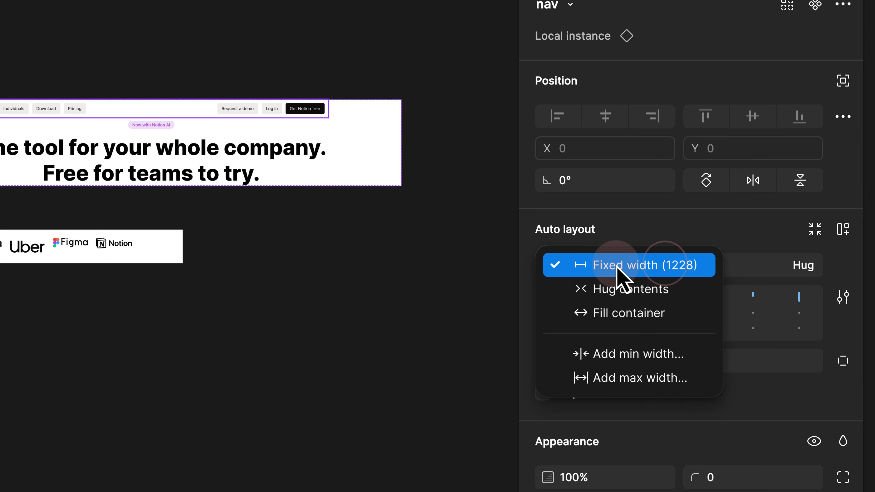
pyautogui.click(619, 314)
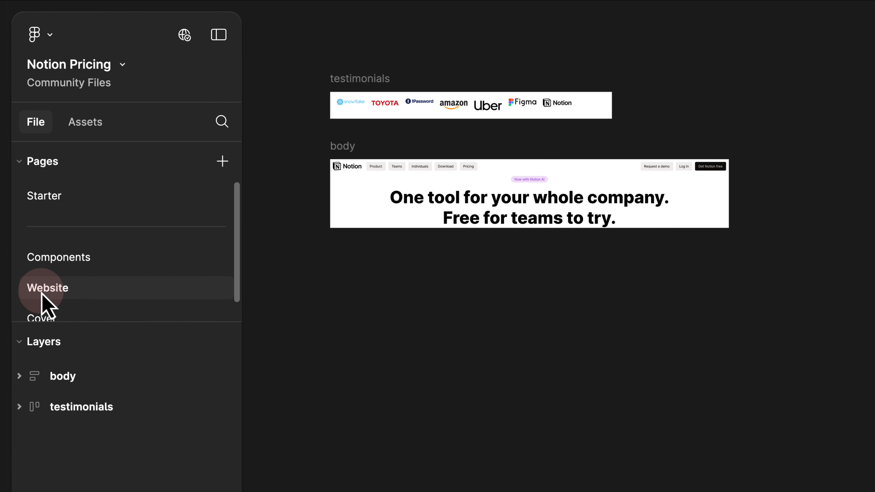
# - Jump from the nav instance to its main component on the Components page
pyautogui.click(483, 176)
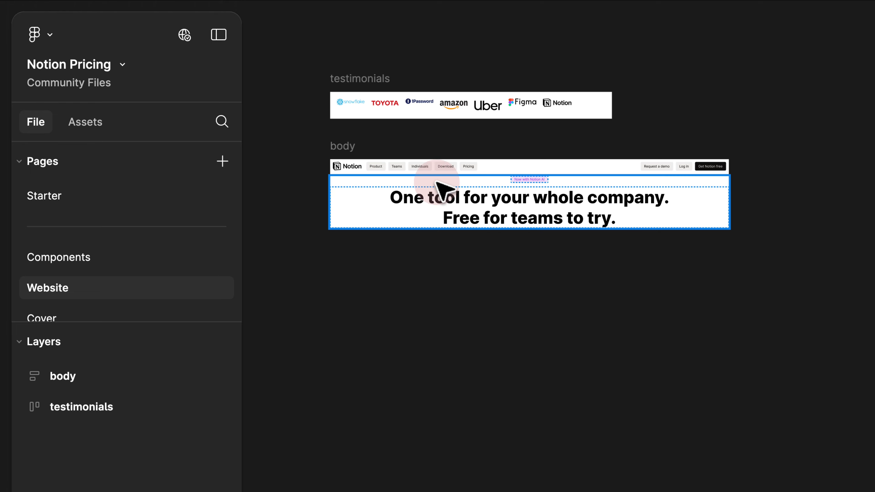
pyautogui.scroll(5, 391, 169)
pyautogui.click(449, 166)
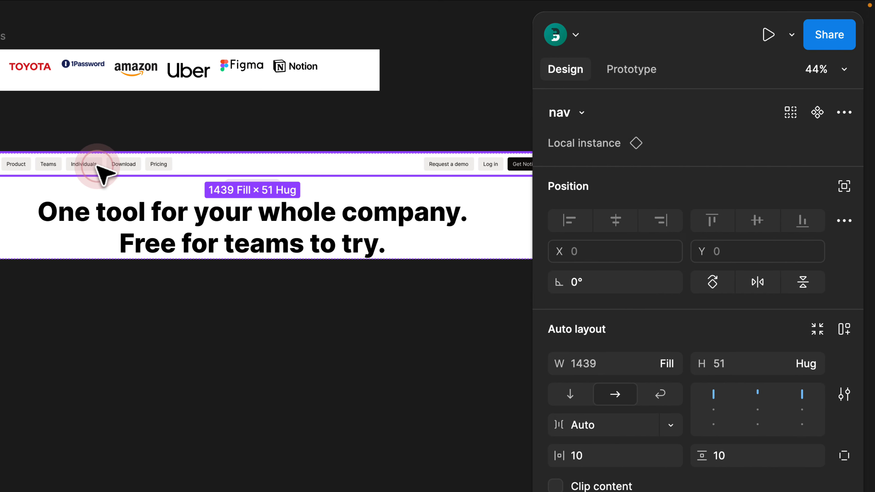
pyautogui.click(585, 139)
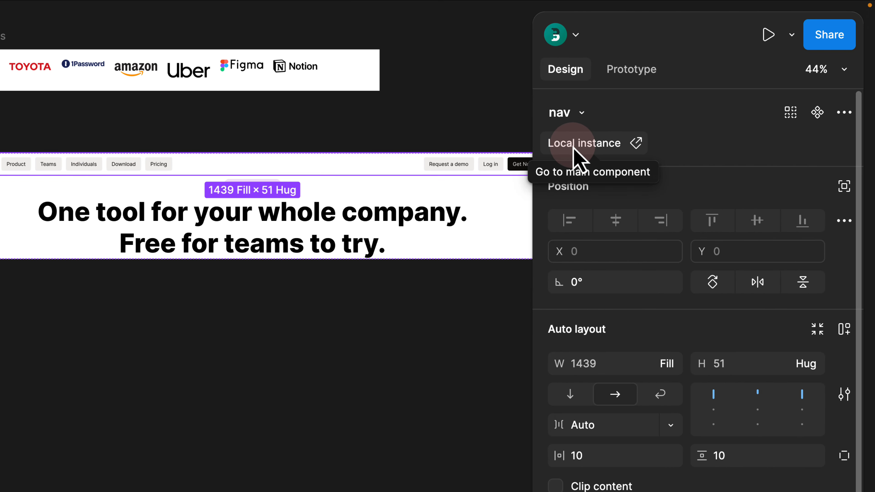
pyautogui.click(588, 147)
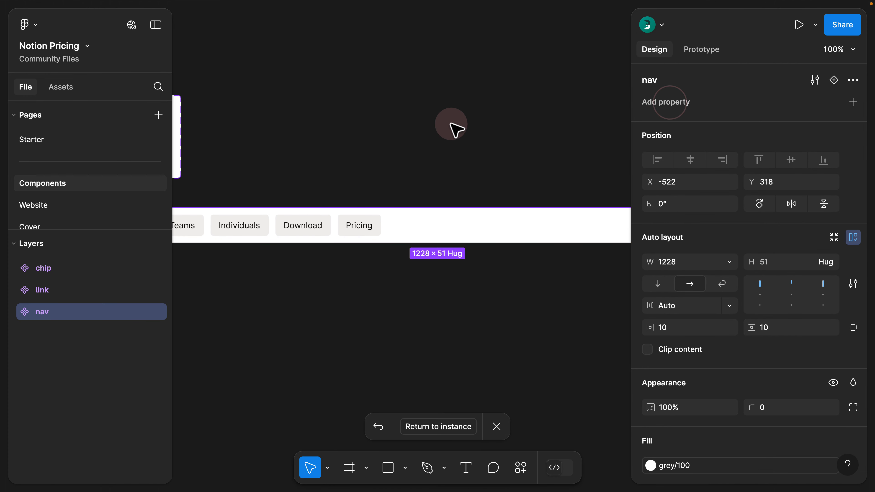
# - Review the link, chip and nav components, then return to the Website page
pyautogui.click(39, 186)
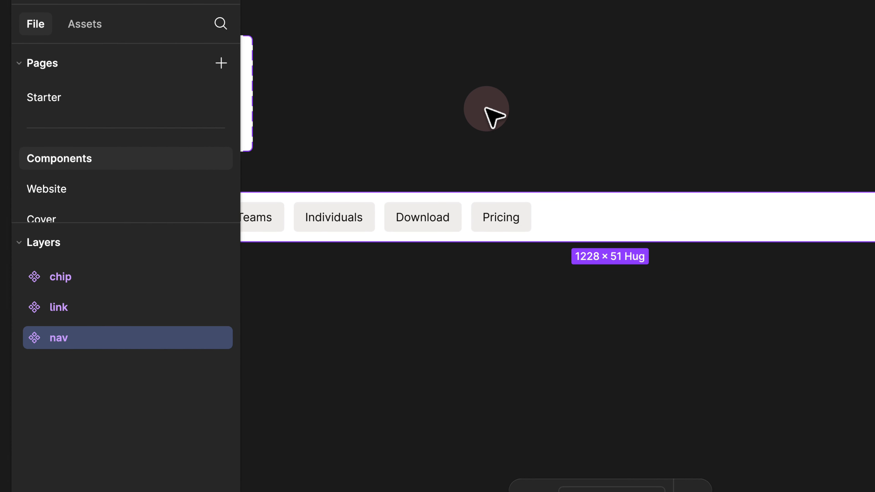
pyautogui.click(354, 147)
pyautogui.scroll(-5, 354, 147)
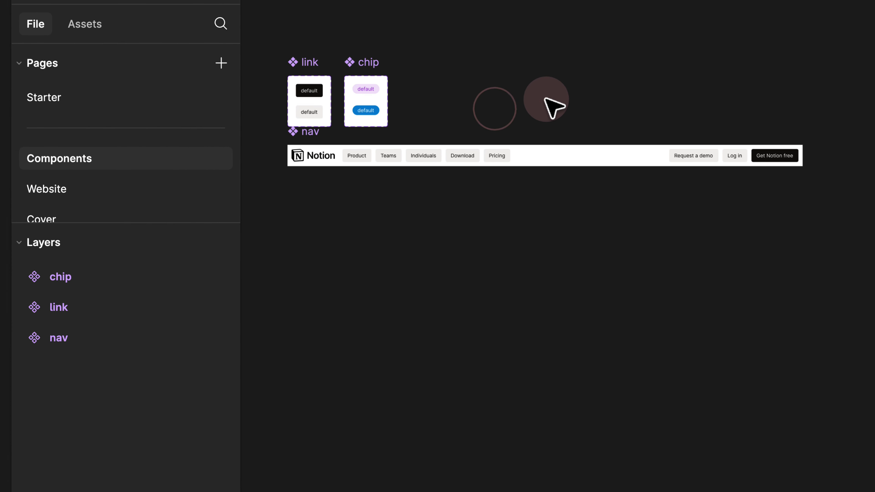
pyautogui.moveTo(461, 90); pyautogui.dragTo(555, 139)
pyautogui.scroll(5, 419, 177)
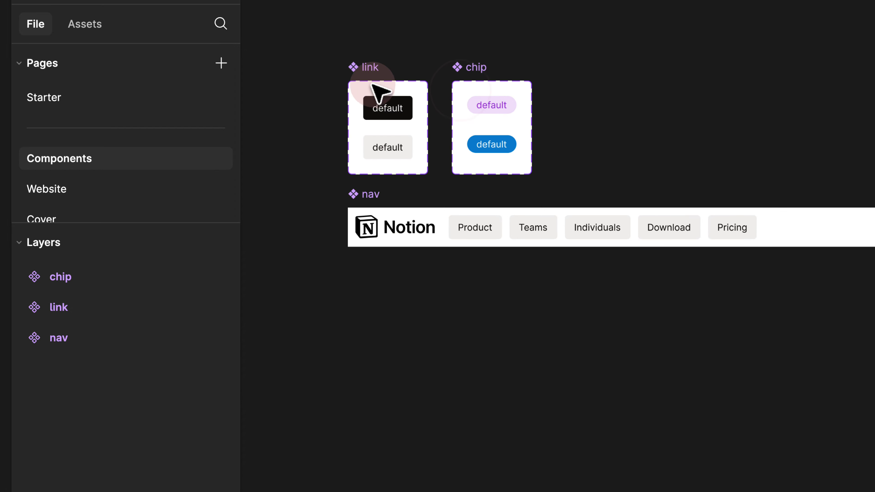
pyautogui.click(361, 67)
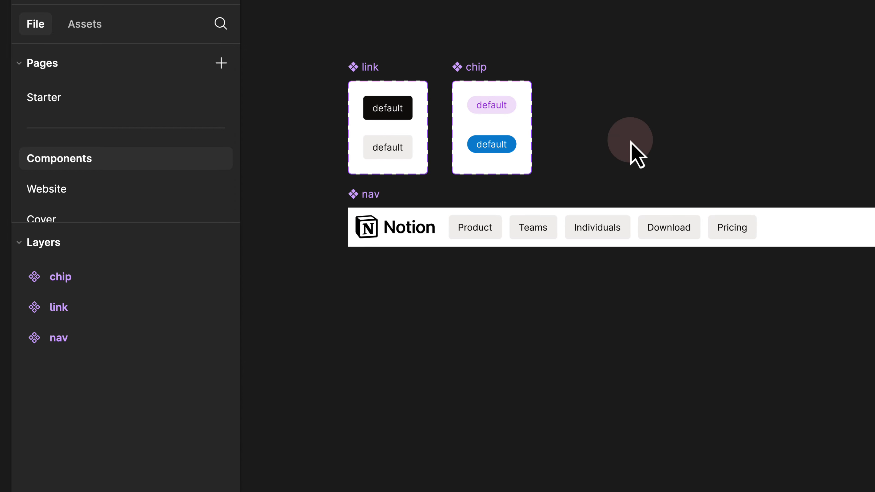
pyautogui.click(127, 189)
# - Widen the body frame from 1439 to 1622
pyautogui.click(408, 217)
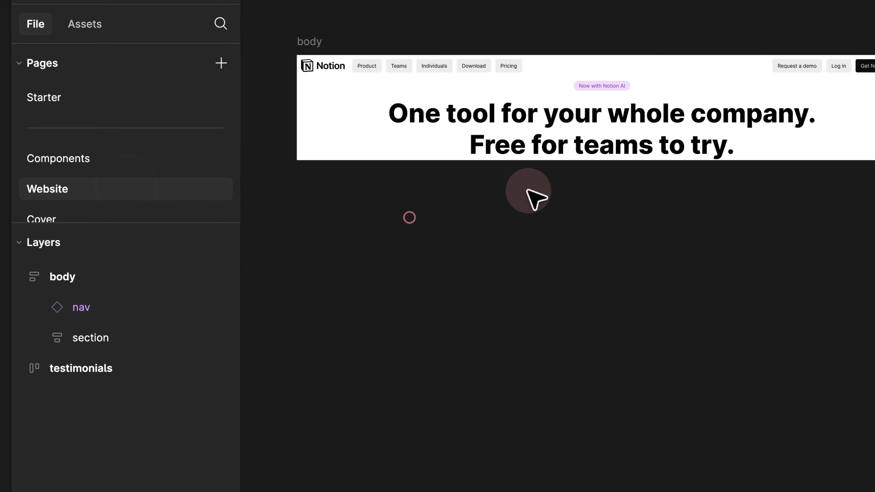
pyautogui.moveTo(537, 198); pyautogui.dragTo(458, 222)
pyautogui.scroll(-3, 450, 214)
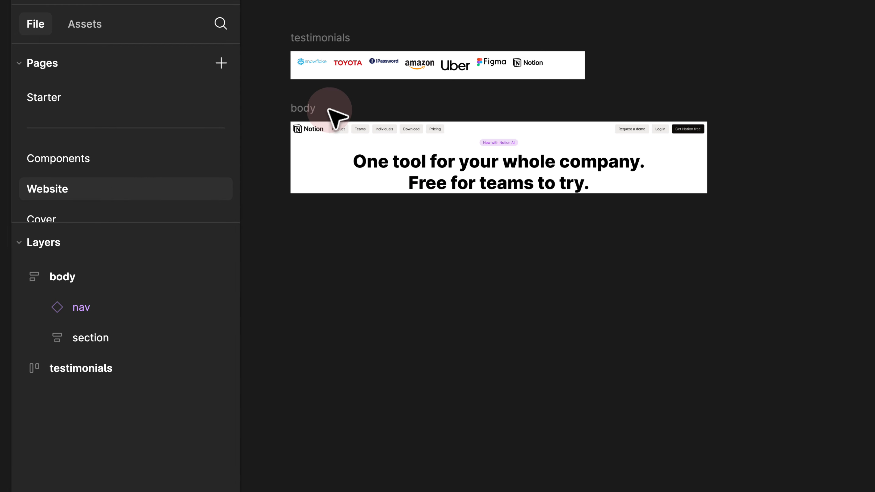
pyautogui.click(308, 113)
pyautogui.moveTo(703, 141); pyautogui.dragTo(760, 141)
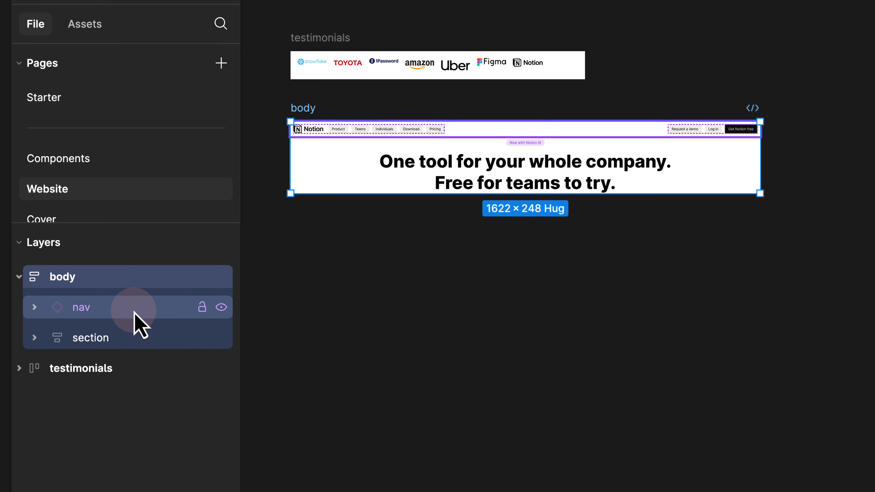
# - Check the sizing of the nav, section, chip and hero layers inside body
pyautogui.click(97, 282)
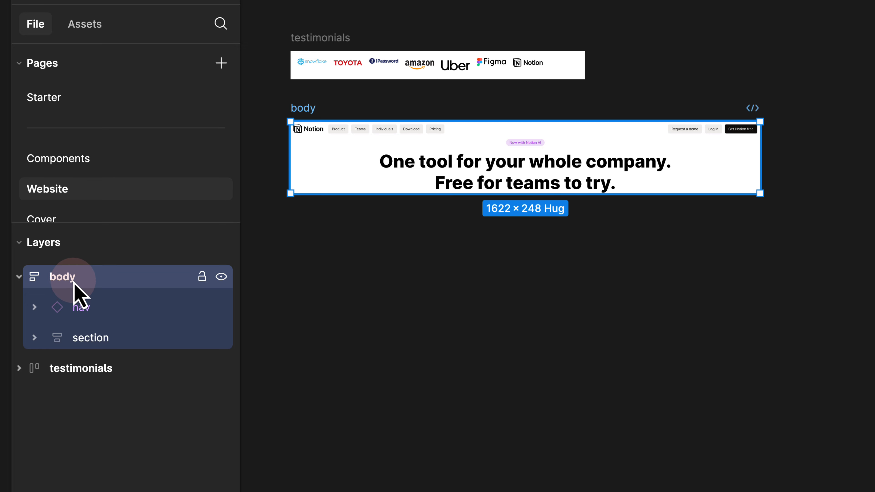
pyautogui.click(93, 306)
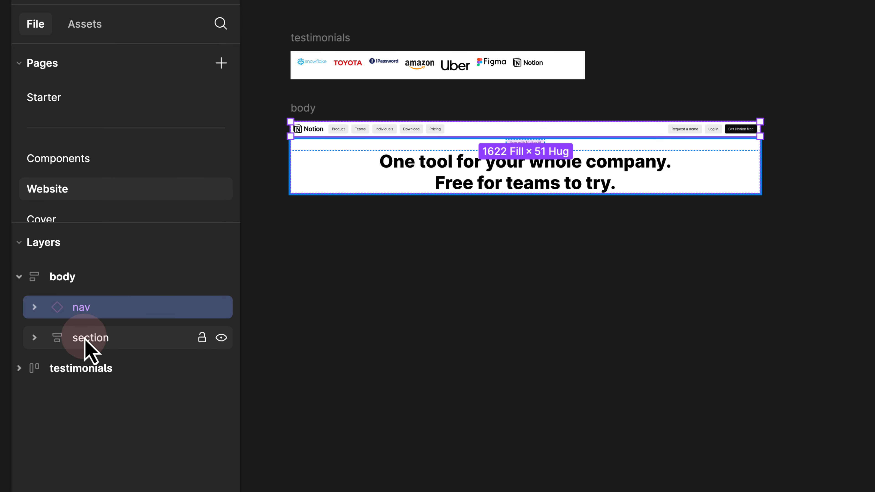
pyautogui.click(83, 337)
pyautogui.click(34, 337)
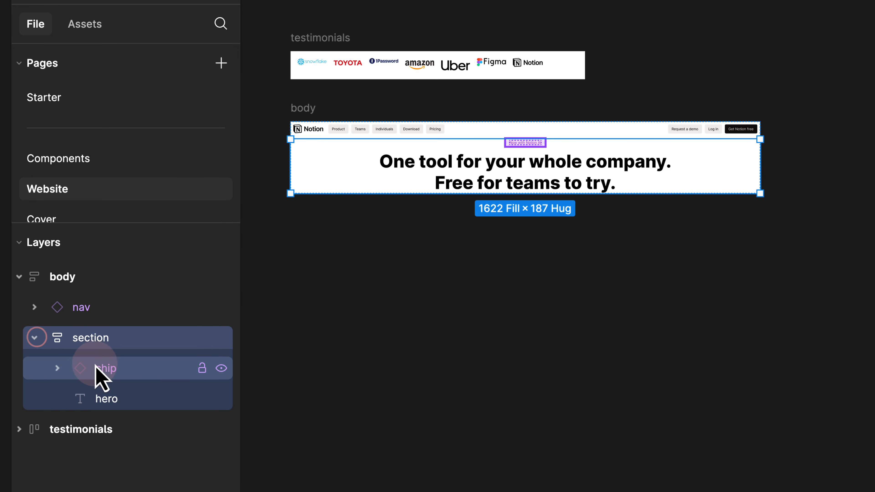
pyautogui.click(103, 368)
pyautogui.click(107, 398)
pyautogui.click(153, 339)
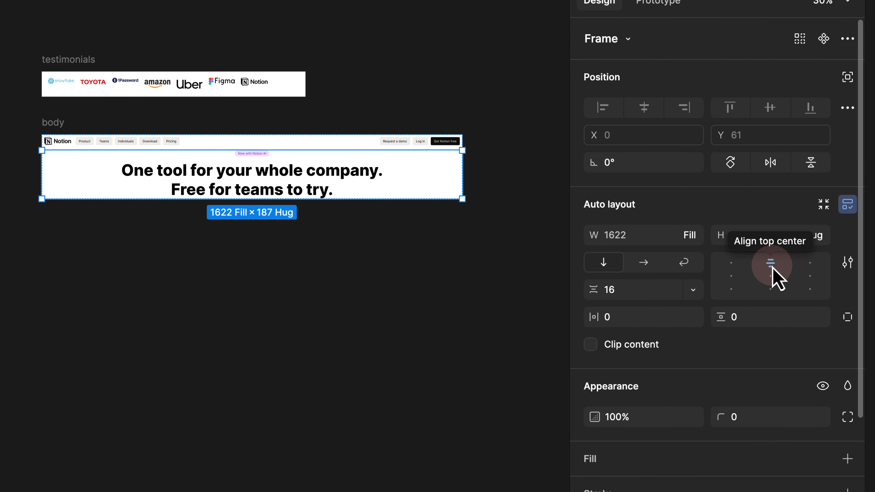
# - Give the section a fixed 1622 width and narrow the body frame to 1335
pyautogui.click(693, 236)
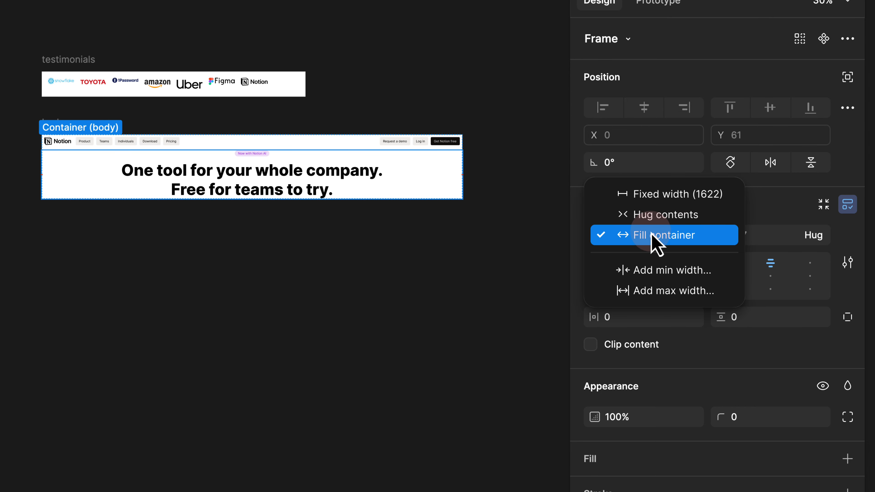
pyautogui.click(669, 194)
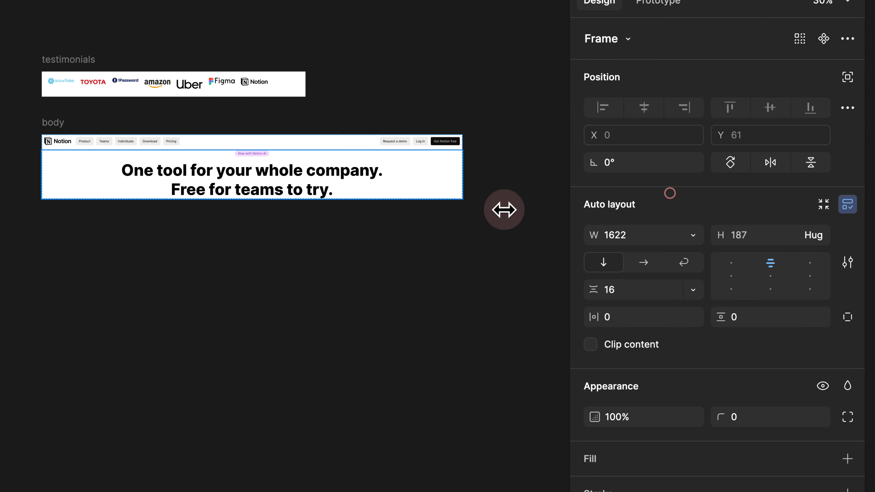
pyautogui.click(342, 227)
pyautogui.click(73, 120)
pyautogui.moveTo(459, 160); pyautogui.dragTo(293, 157)
# - Set the section to fill body's width, then widen body from 983 to 1721
pyautogui.click(190, 170)
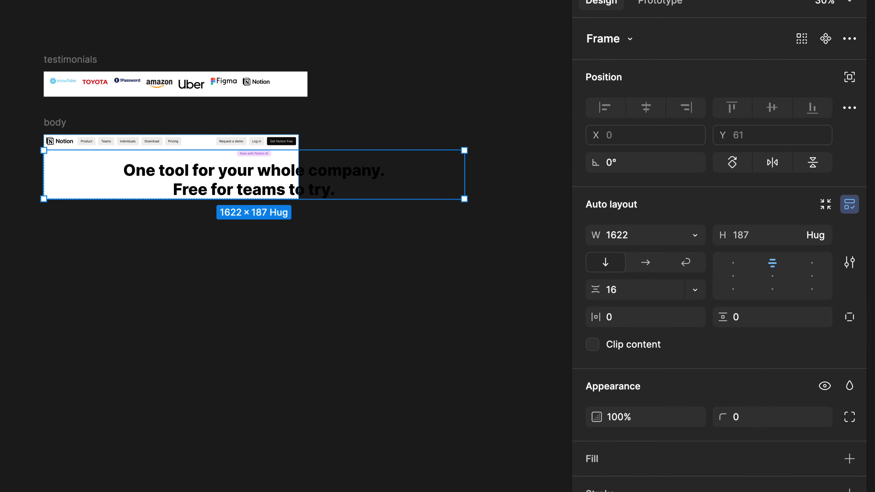
pyautogui.click(98, 327)
pyautogui.click(707, 234)
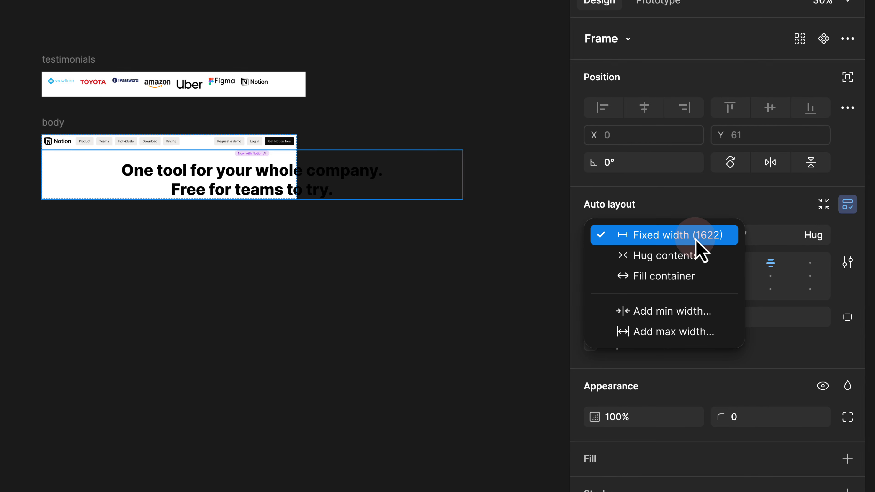
pyautogui.click(679, 276)
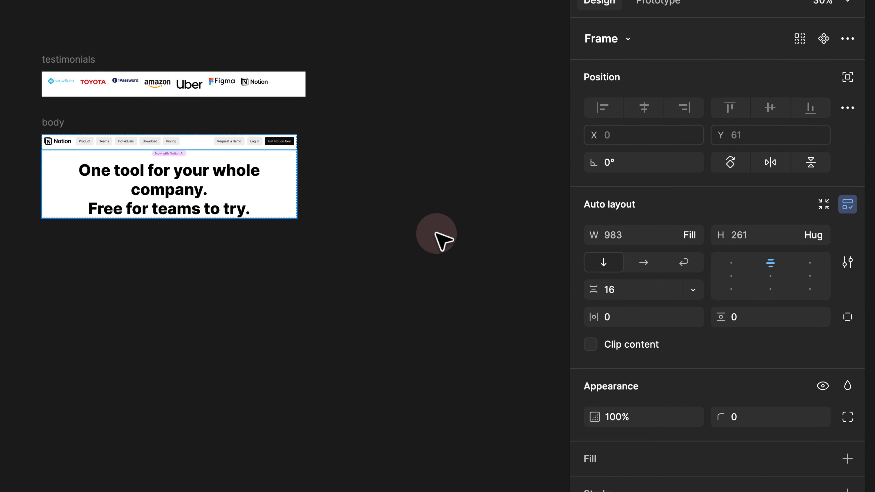
pyautogui.click(49, 124)
pyautogui.moveTo(296, 160); pyautogui.dragTo(403, 160)
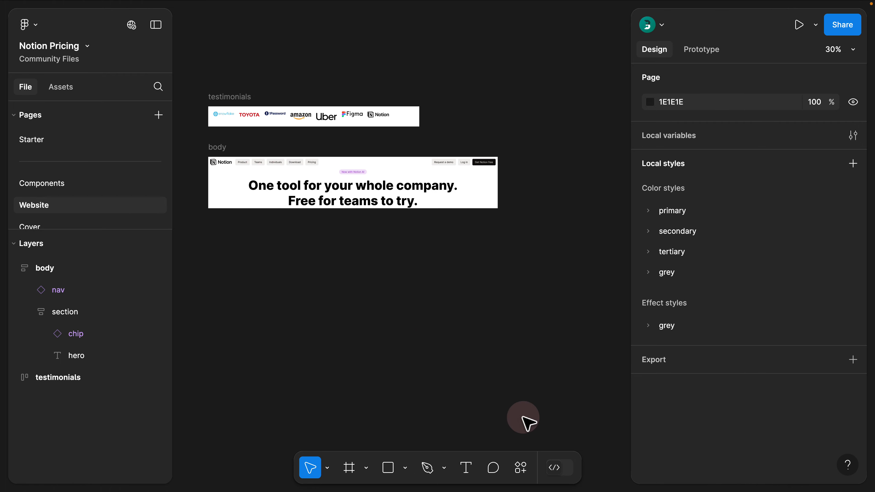
# - Enter Dev Mode and select the hero section to inspect its spacing
pyautogui.click(572, 480)
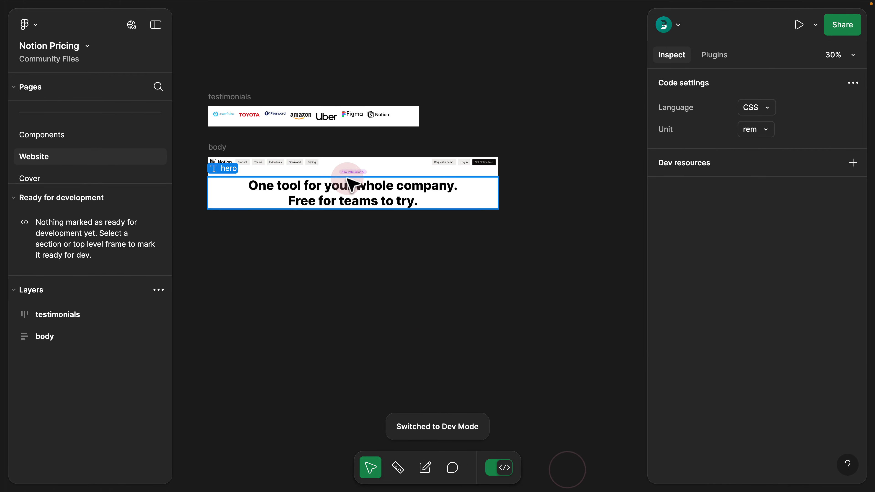
pyautogui.scroll(5, 347, 185)
pyautogui.moveTo(304, 171); pyautogui.dragTo(436, 178)
pyautogui.click(469, 165)
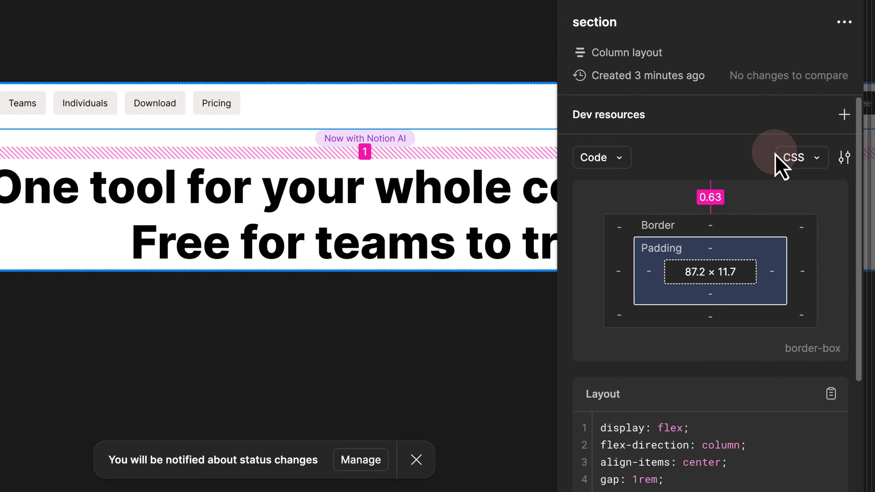
# - Switch Dev Mode's inspect units from rem to px, then return to design editing
pyautogui.click(844, 158)
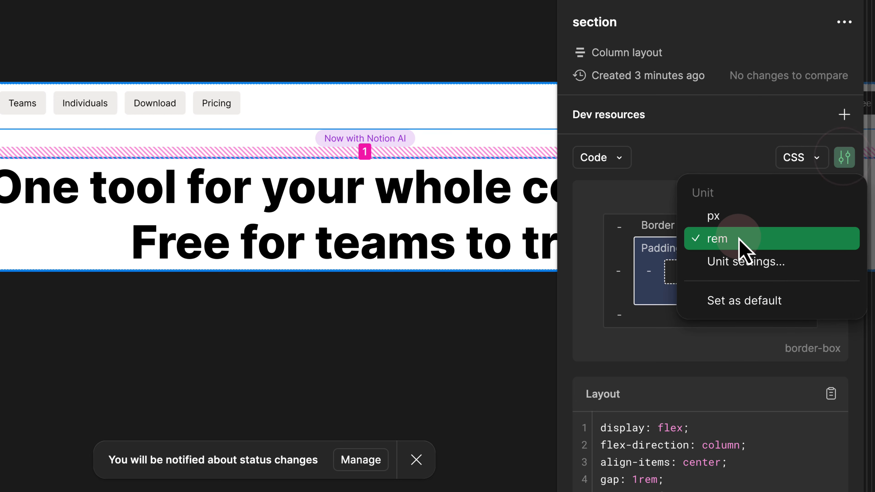
pyautogui.click(741, 229)
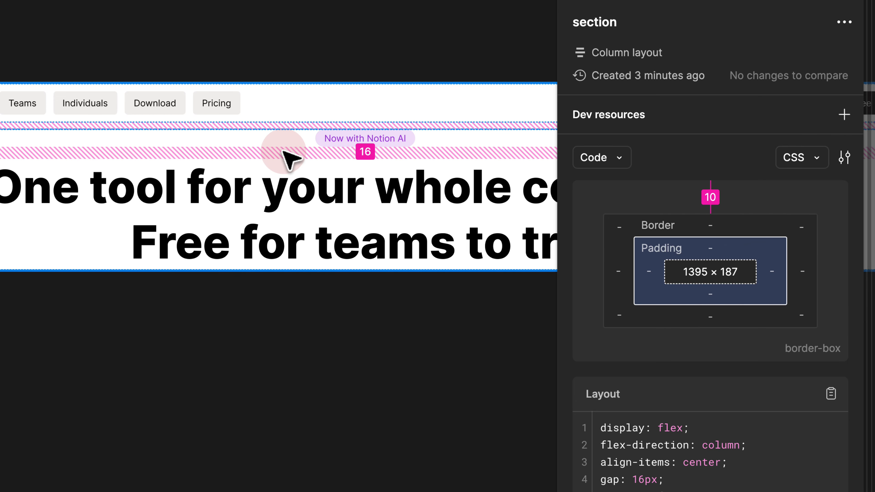
pyautogui.scroll(-4, 283, 151)
pyautogui.scroll(5, 325, 148)
pyautogui.moveTo(326, 148); pyautogui.dragTo(228, 161)
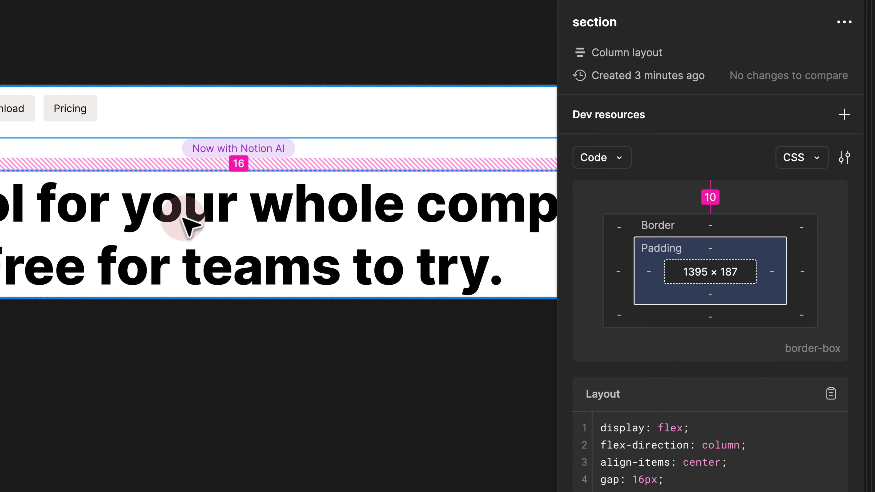
pyautogui.scroll(-2, 187, 217)
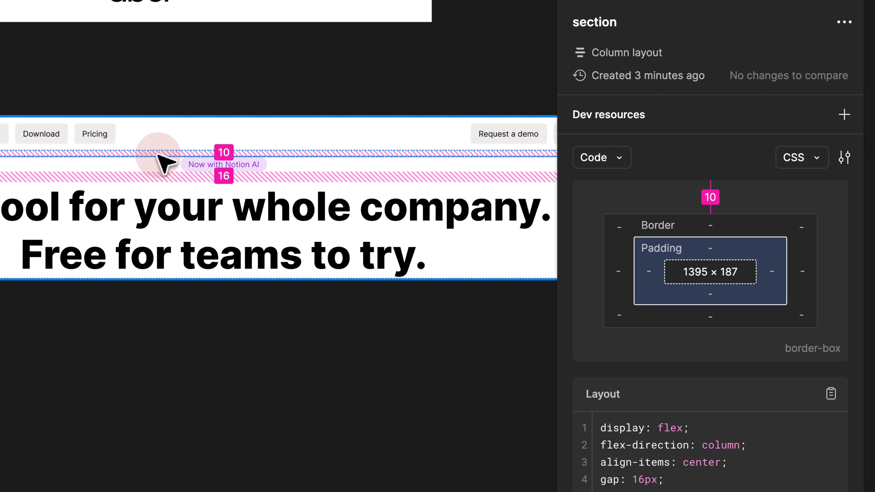
pyautogui.scroll(2, 165, 162)
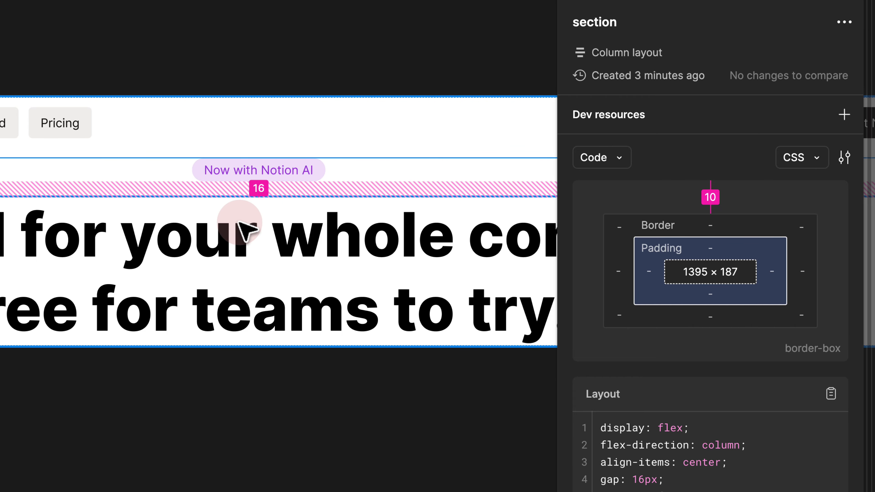
pyautogui.scroll(-2, 160, 171)
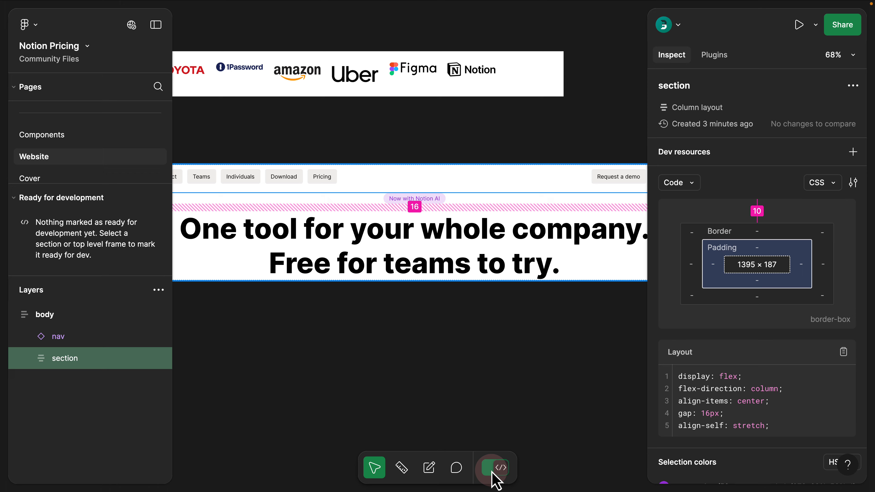
pyautogui.click(492, 474)
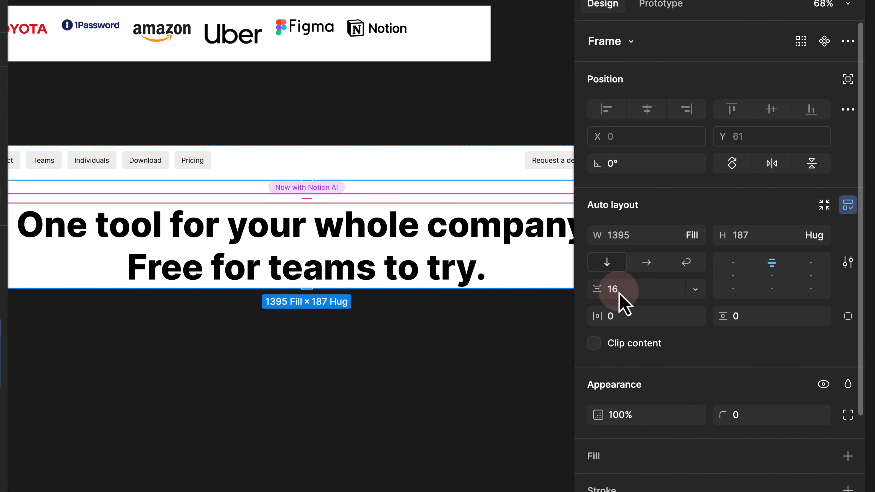
# - Set the hero section's spacing between chip and headline to 24
pyautogui.click(618, 293)
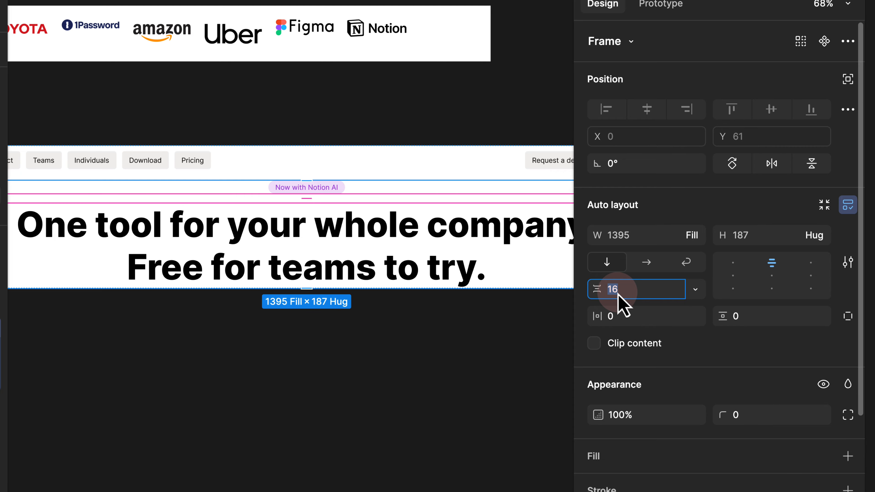
pyautogui.write('24')
pyautogui.press('Return')
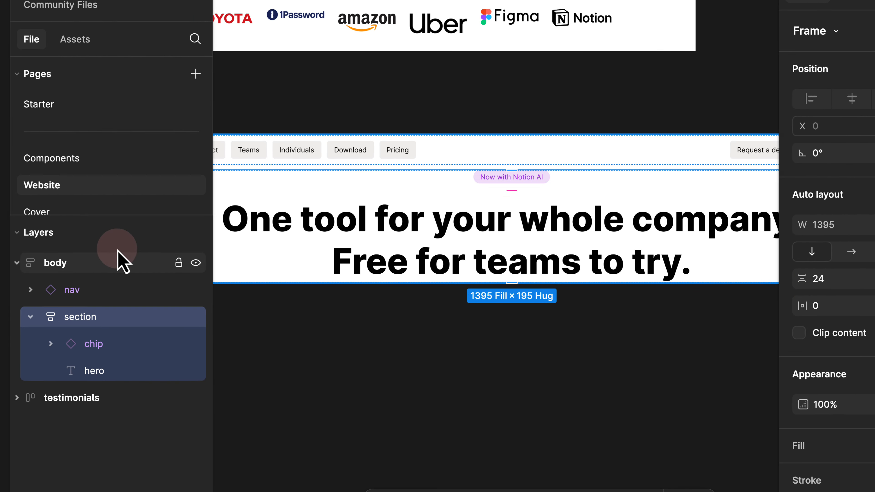
# - Set the body frame's spacing between nav and section to 48
pyautogui.click(90, 268)
pyautogui.moveTo(308, 314); pyautogui.dragTo(459, 334)
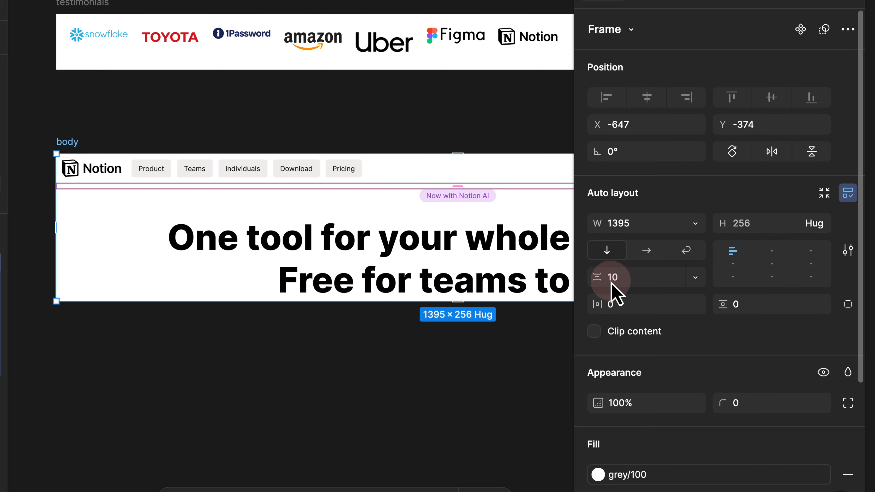
pyautogui.press('Return')
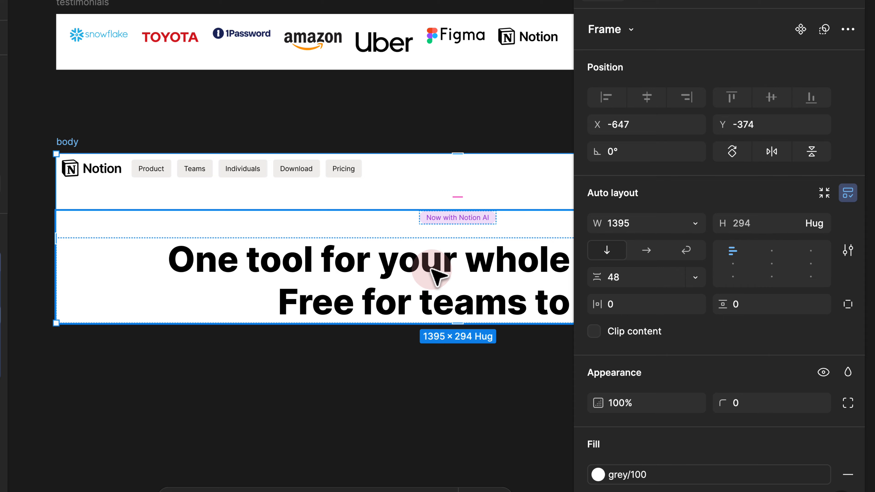
pyautogui.click(435, 276)
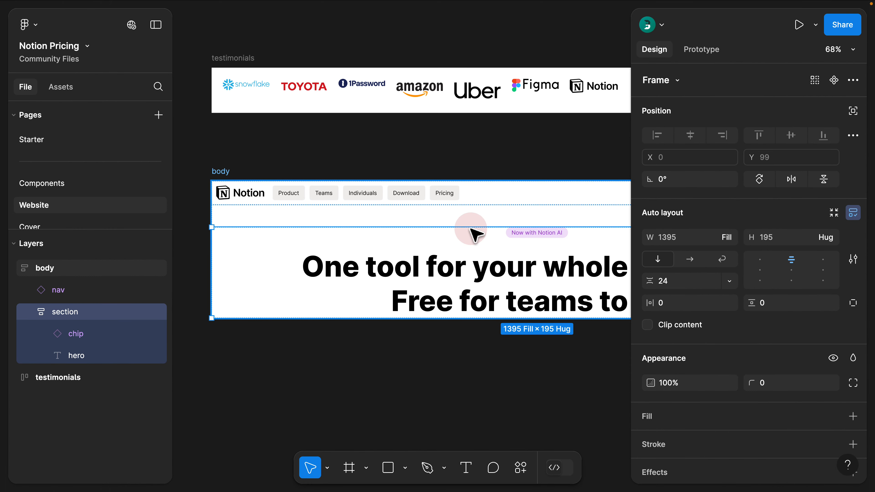
# - Duplicate the hero section with Cmd+D, collapse the original in Layers and expand the copy
pyautogui.click(430, 350)
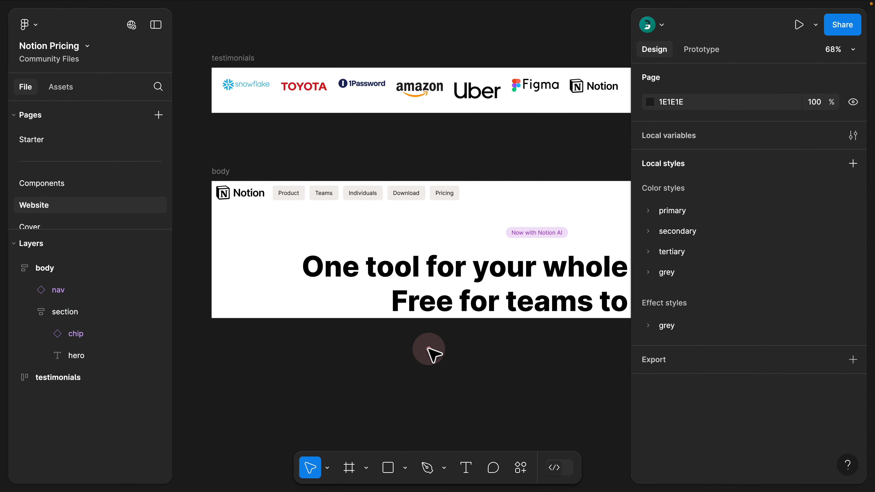
pyautogui.scroll(-2, 434, 352)
pyautogui.moveTo(457, 354); pyautogui.dragTo(338, 244)
pyautogui.click(392, 185)
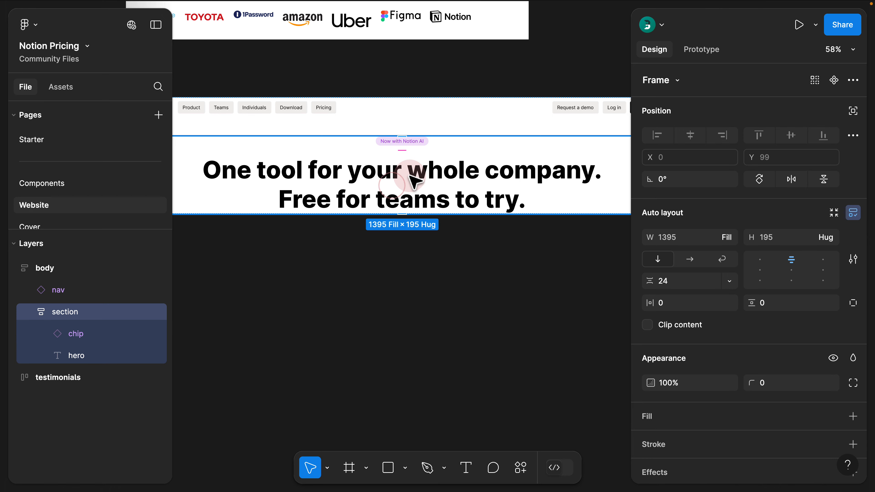
pyautogui.press('super+d')
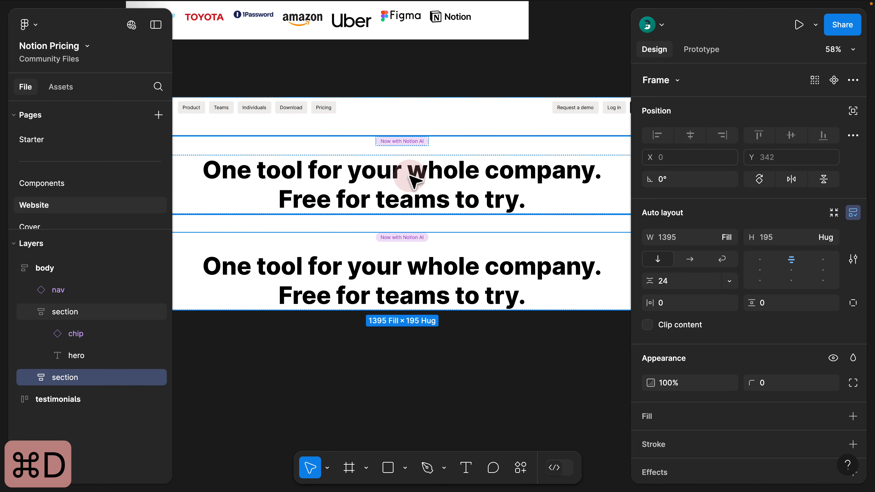
pyautogui.scroll(-3, 413, 207)
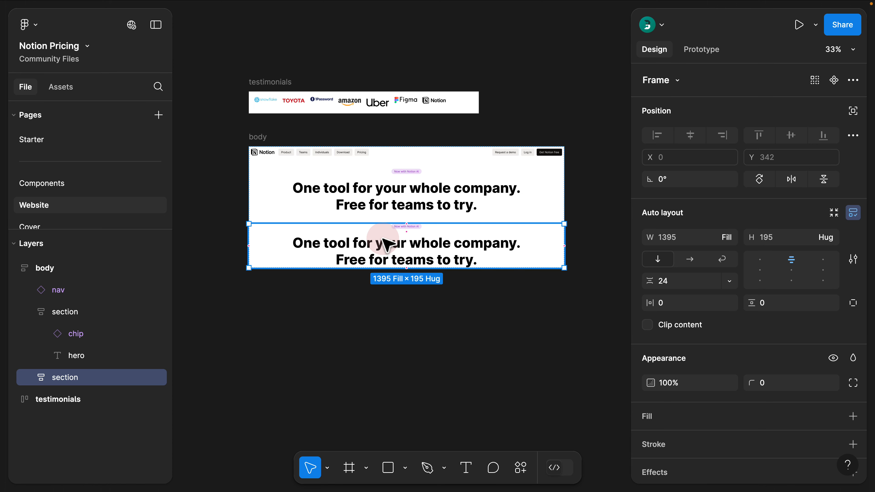
pyautogui.click(24, 311)
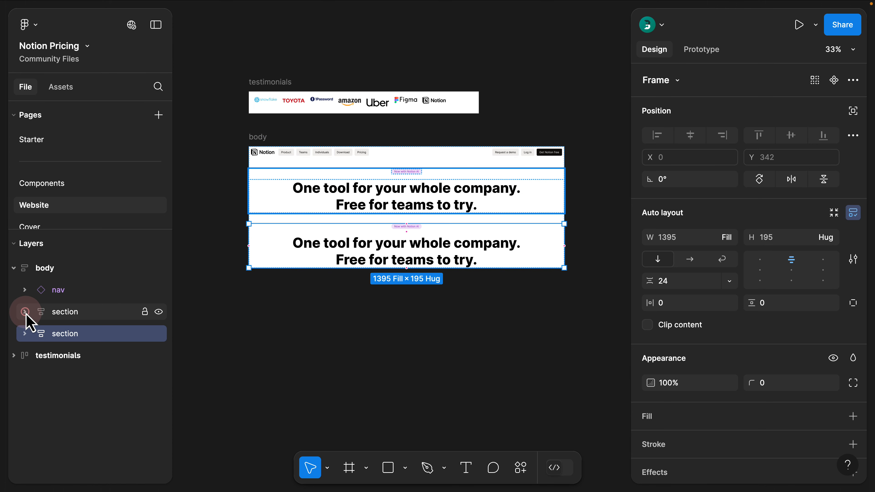
pyautogui.click(25, 333)
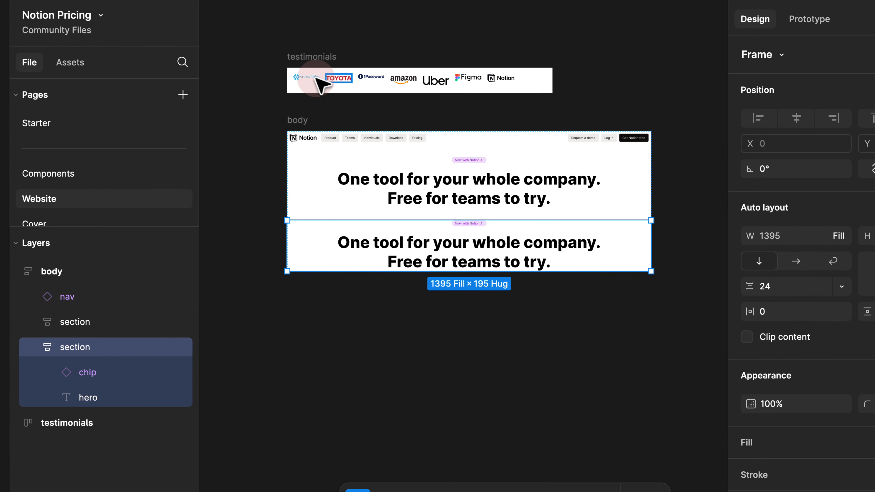
# - Cut the testimonials logo strip and paste it into the second section
pyautogui.click(321, 57)
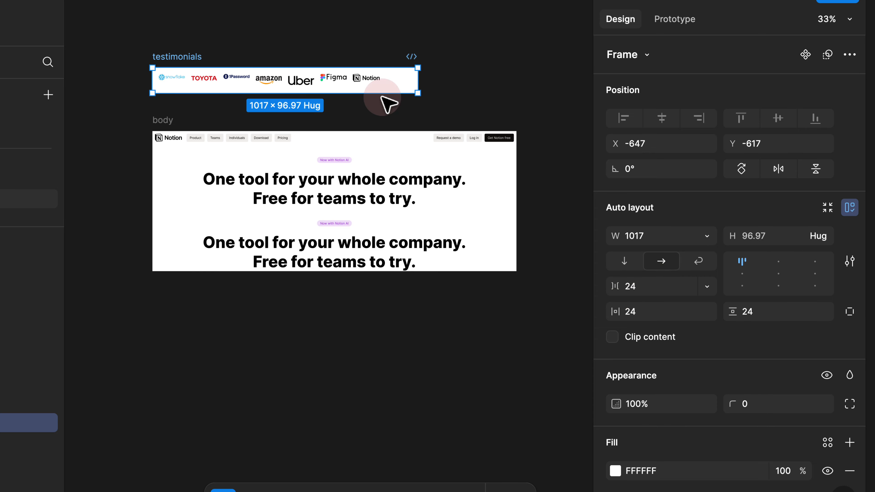
pyautogui.scroll(5, 213, 67)
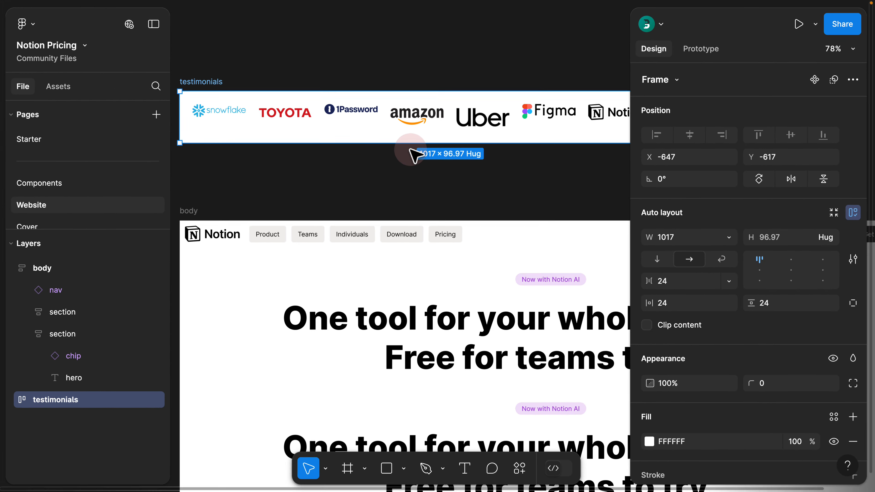
pyautogui.scroll(-3, 431, 158)
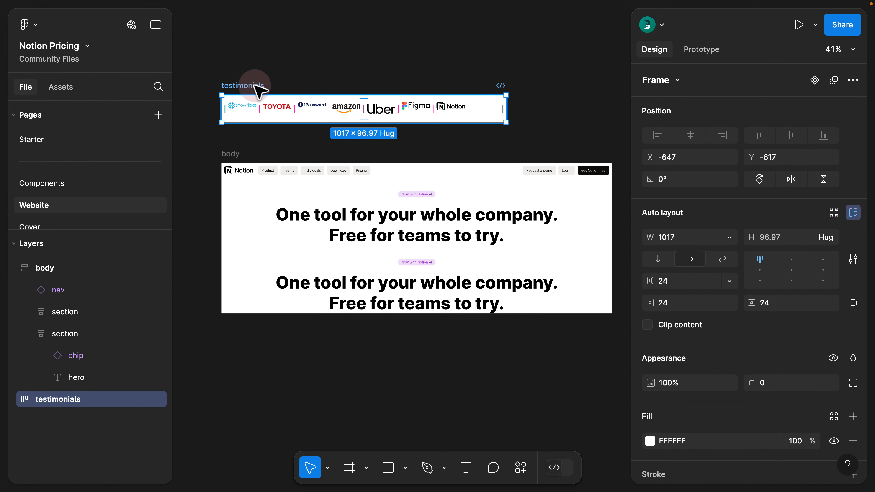
pyautogui.press('super+x')
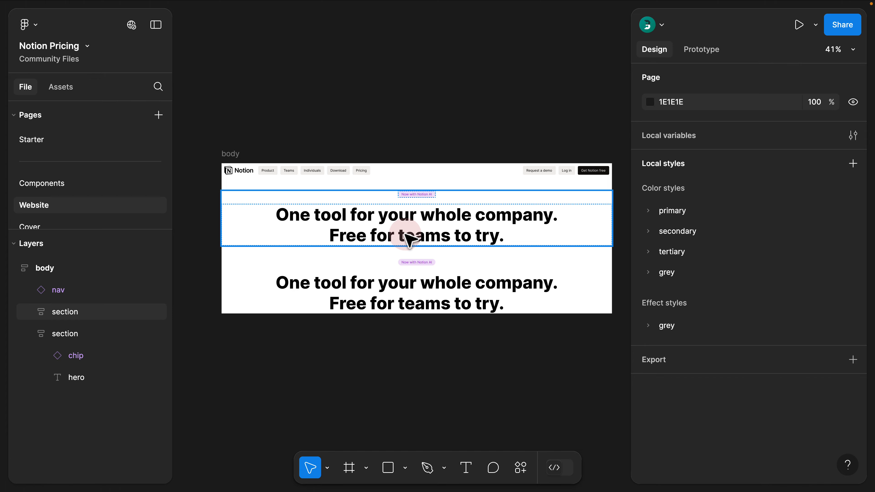
pyautogui.click(69, 333)
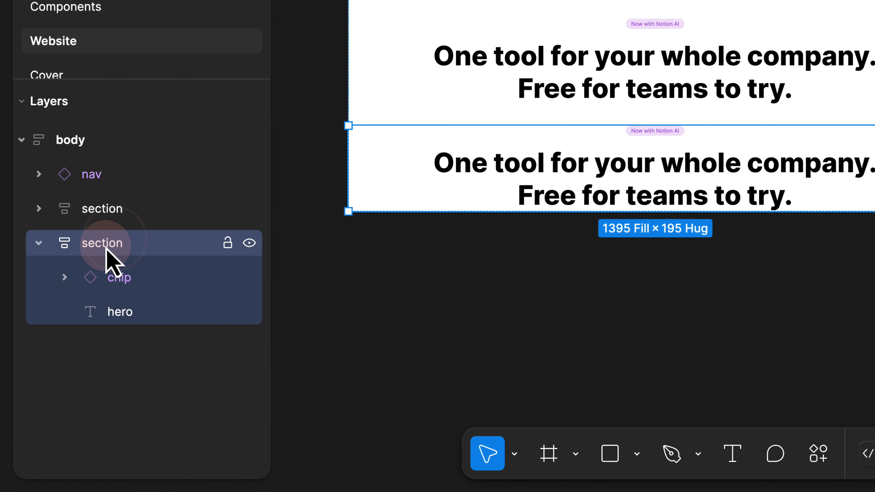
pyautogui.press('super+v')
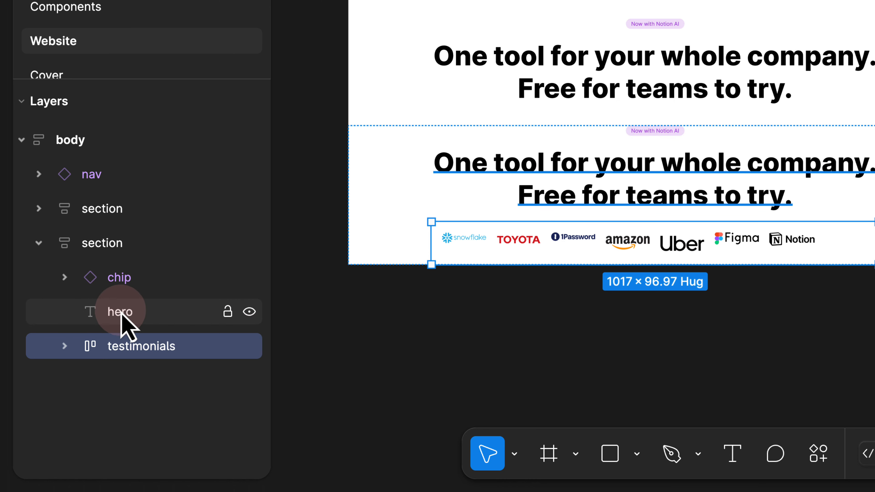
# - Delete the second section's duplicate chip and headline
pyautogui.click(123, 285)
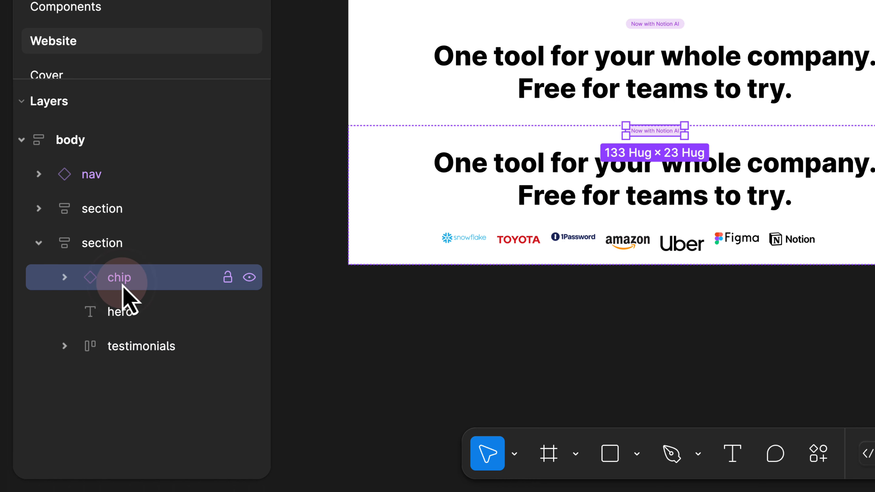
pyautogui.keyDown('shift'); pyautogui.click(122, 312); pyautogui.keyUp('shift')
pyautogui.press('Delete')
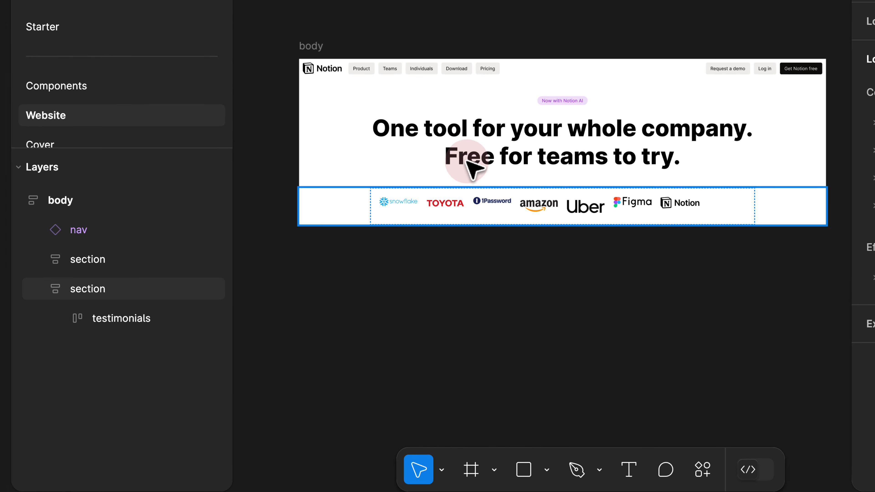
pyautogui.scroll(5, 454, 164)
# - Show rulers and place vertical guides at 387 and 1009 either side of the headline
pyautogui.click(592, 169)
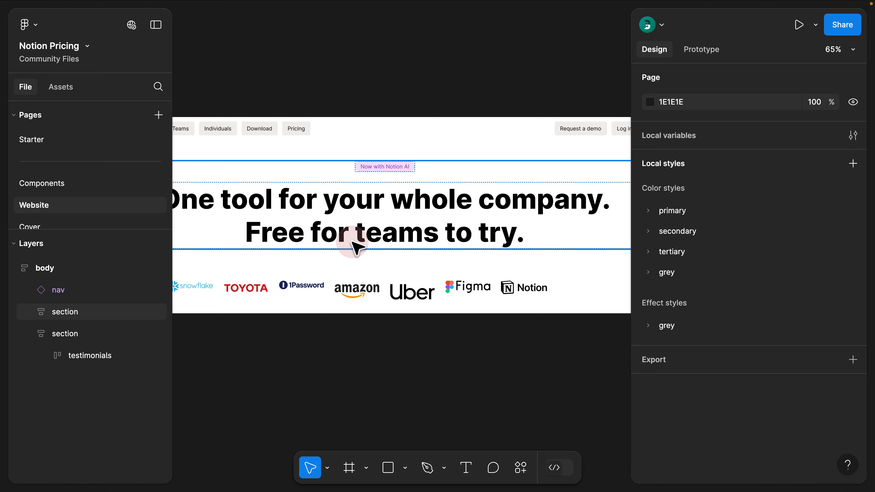
pyautogui.hotkey('shift', 'r')
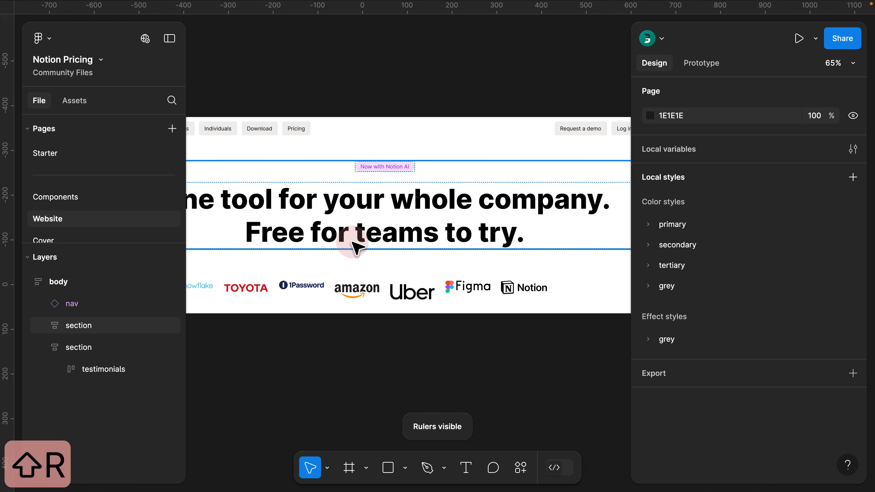
pyautogui.click(311, 93)
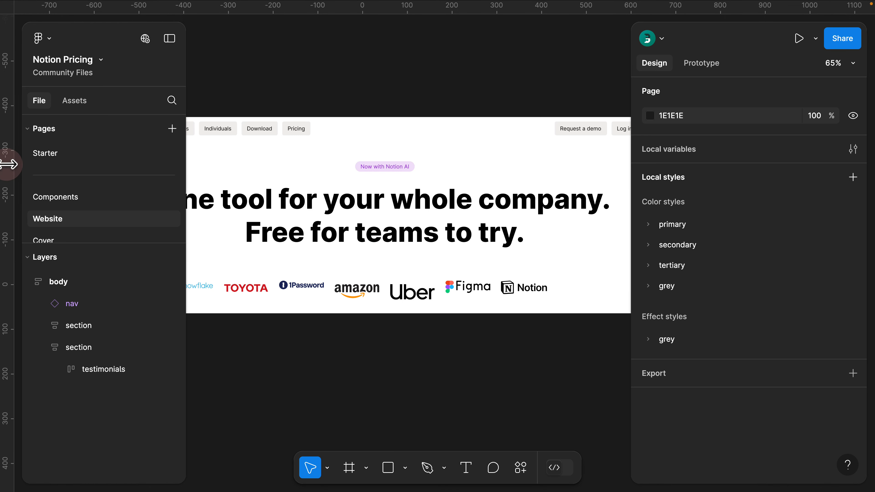
pyautogui.moveTo(7, 164); pyautogui.dragTo(245, 234)
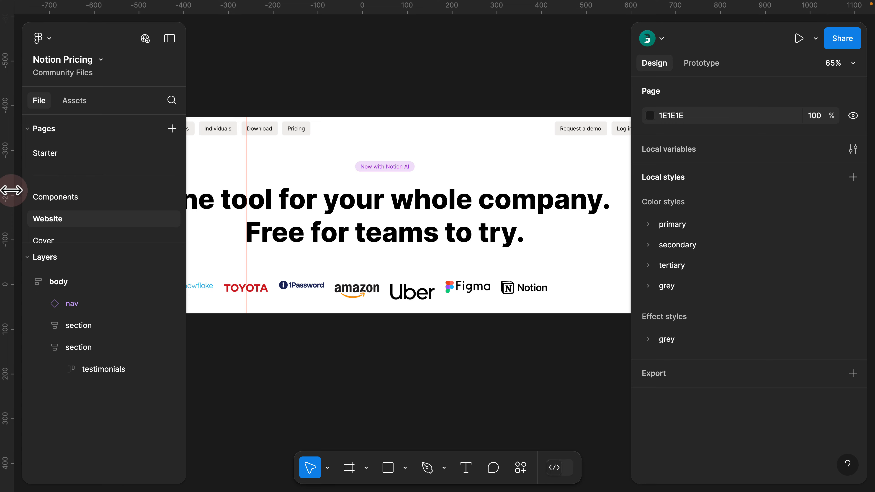
pyautogui.moveTo(10, 188); pyautogui.dragTo(524, 230)
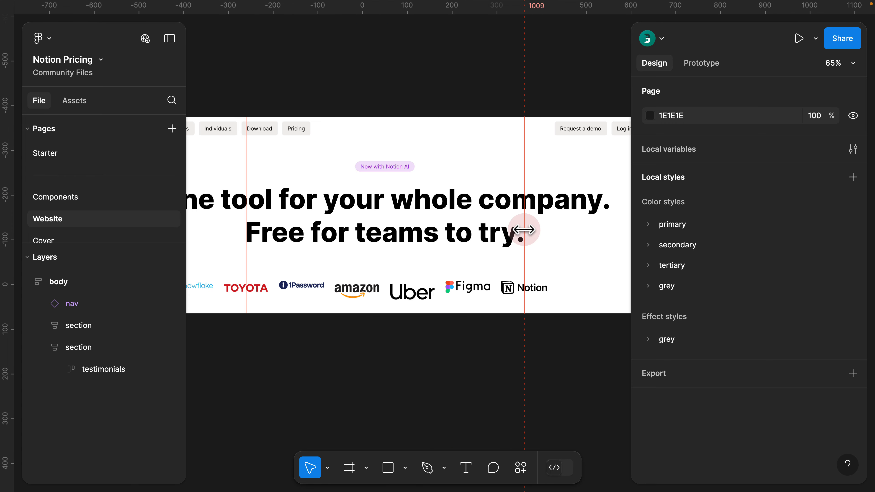
pyautogui.click(510, 290)
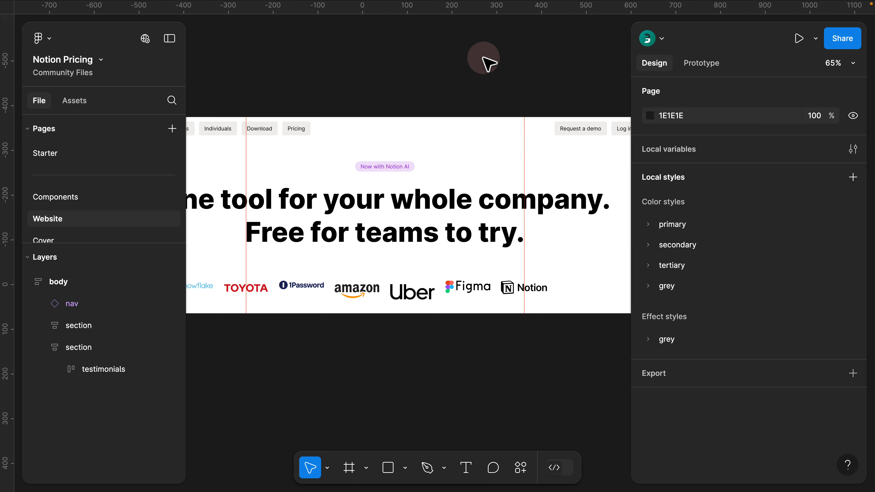
# - Delete the Notion logo from the testimonials logo row
pyautogui.click(512, 290)
pyautogui.click(513, 290)
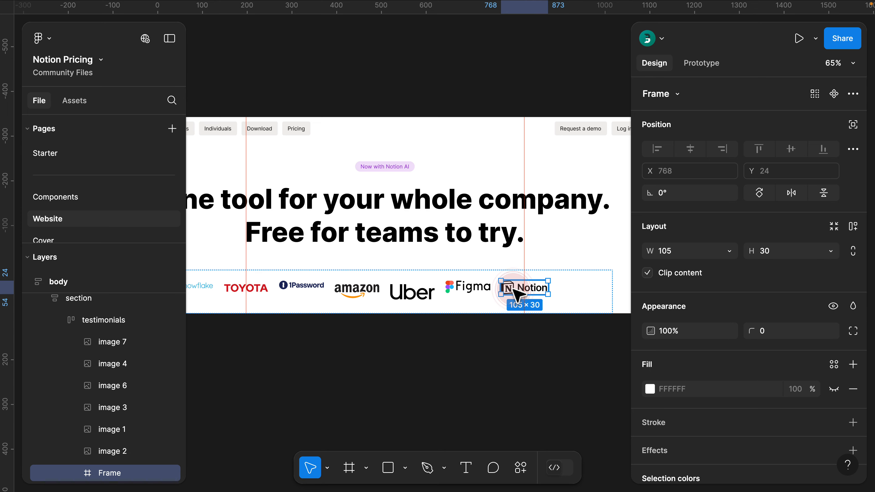
pyautogui.press('Delete')
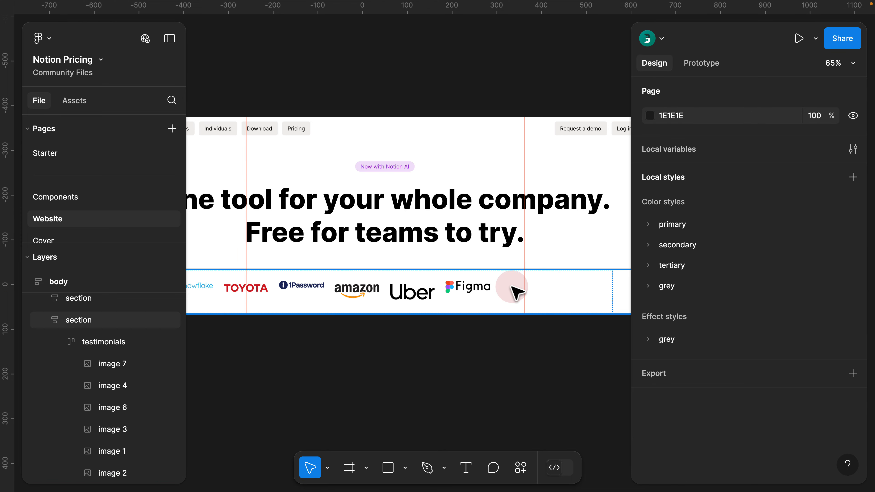
# - Centre the remaining logos horizontally and vertically in the testimonials frame's auto layout
pyautogui.click(505, 282)
pyautogui.click(91, 343)
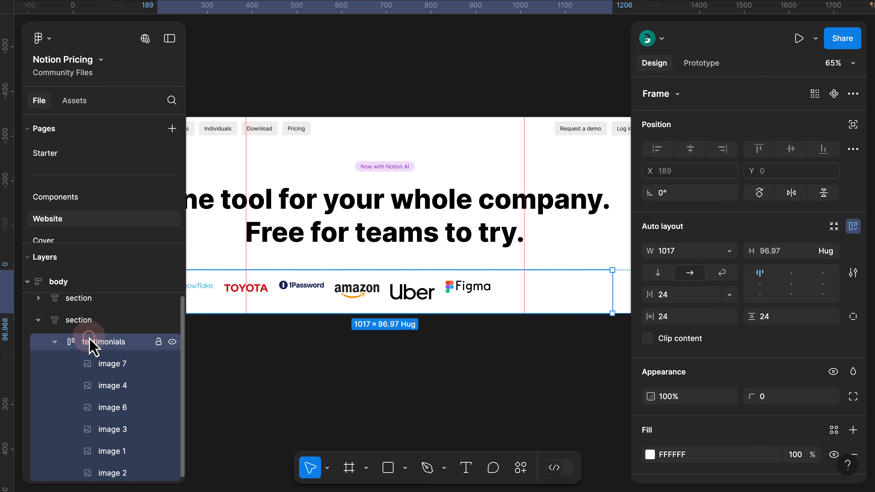
pyautogui.click(759, 283)
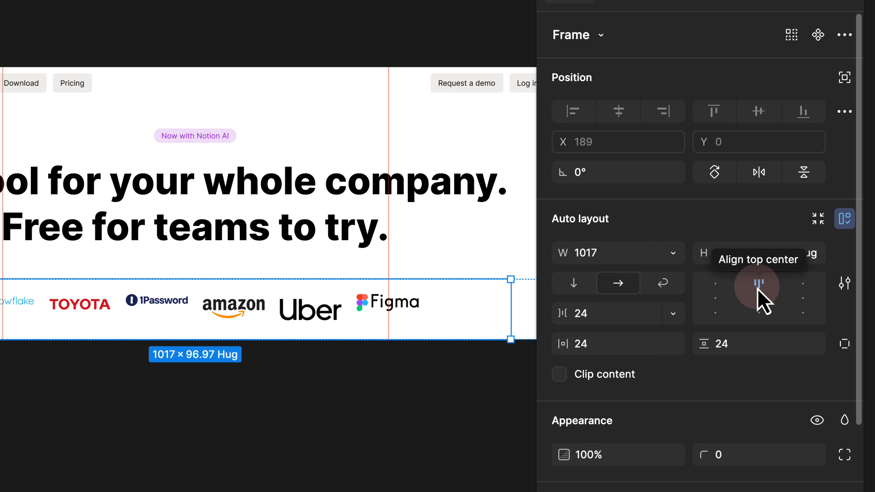
pyautogui.click(759, 298)
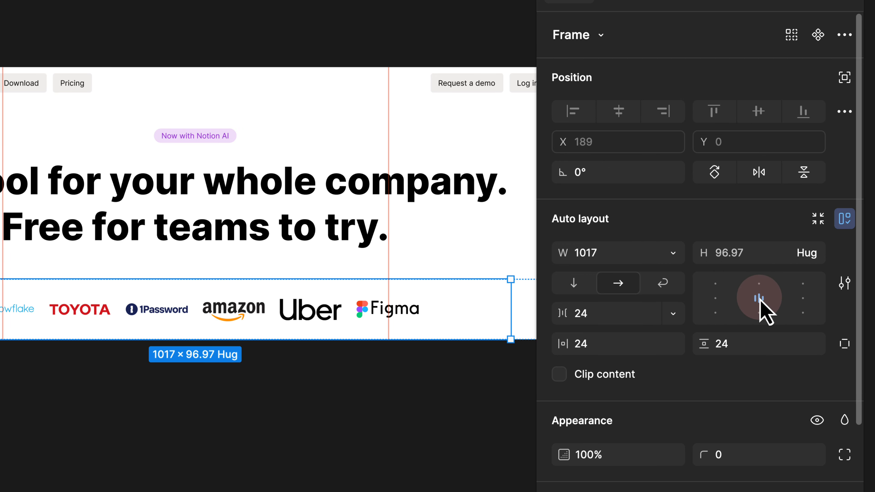
pyautogui.scroll(-5, 223, 308)
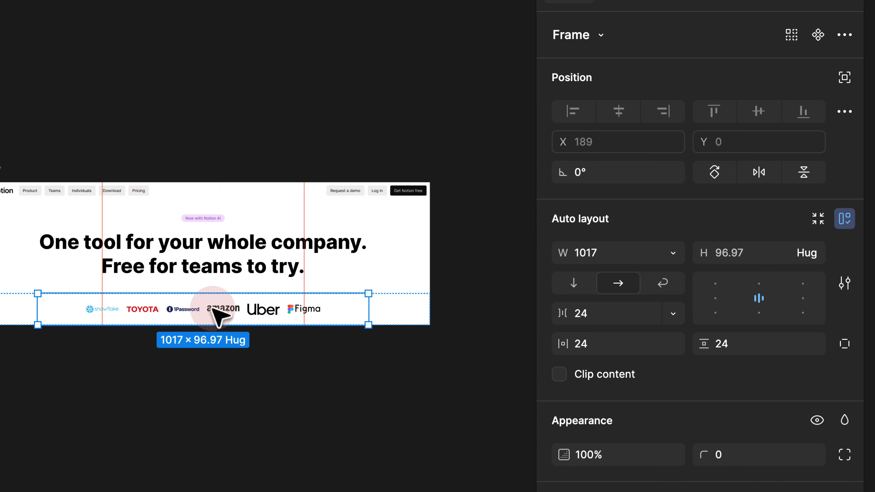
pyautogui.click(212, 360)
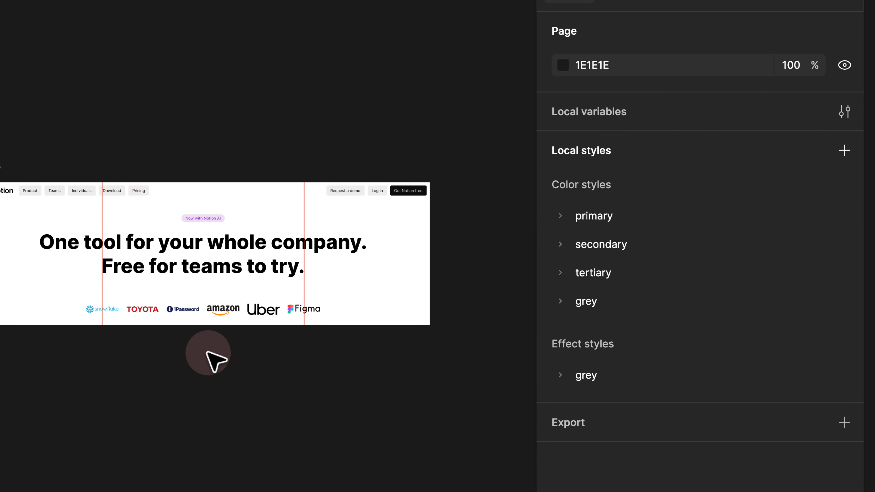
pyautogui.click(144, 309)
pyautogui.scroll(5, 147, 314)
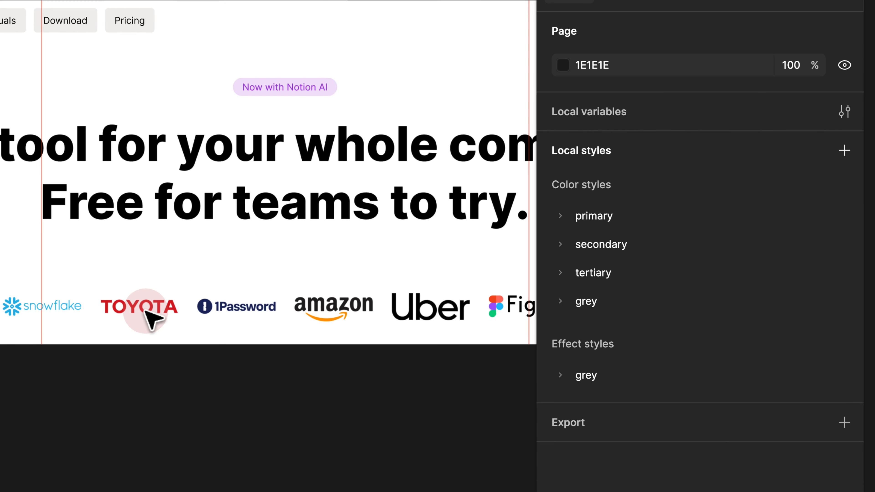
pyautogui.click(440, 307)
pyautogui.click(445, 310)
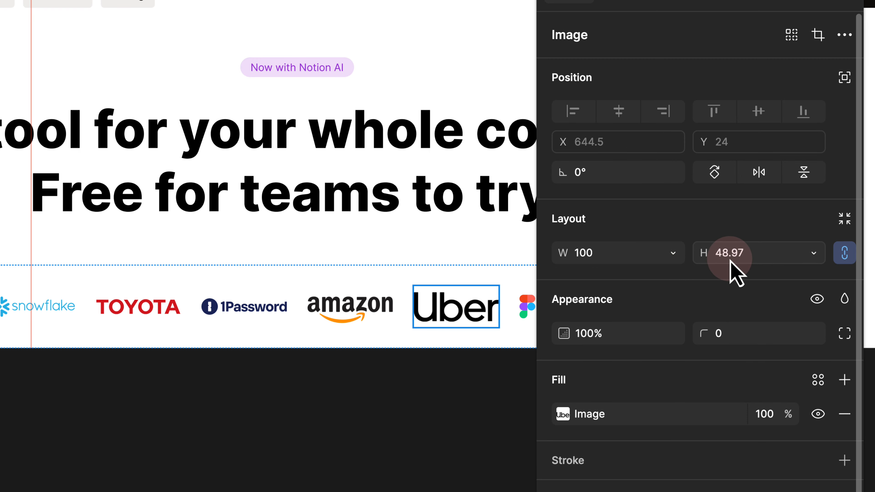
pyautogui.click(253, 307)
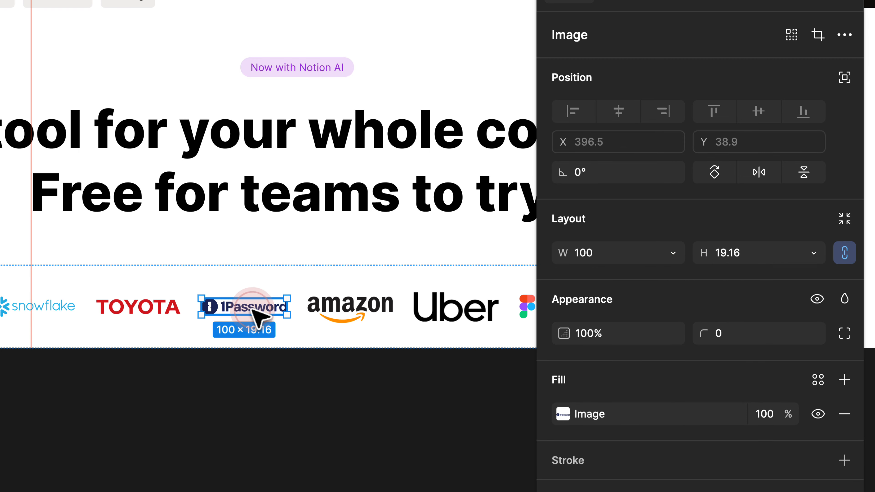
pyautogui.click(736, 261)
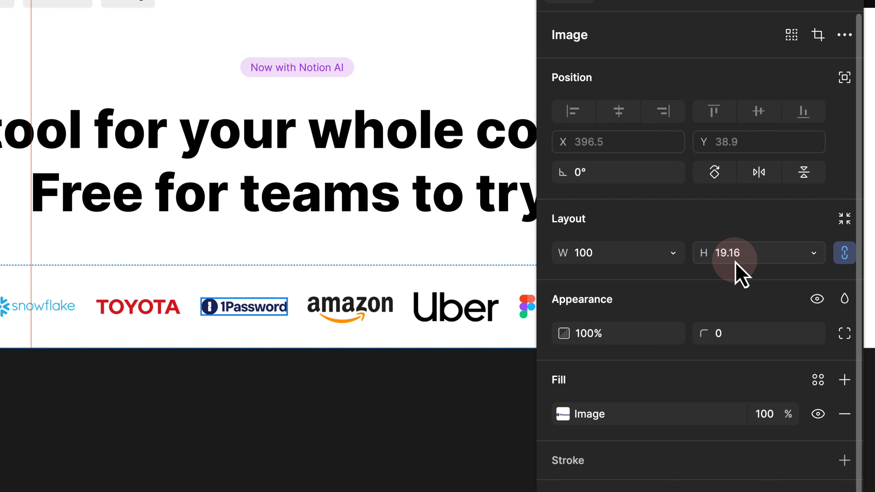
pyautogui.click(417, 369)
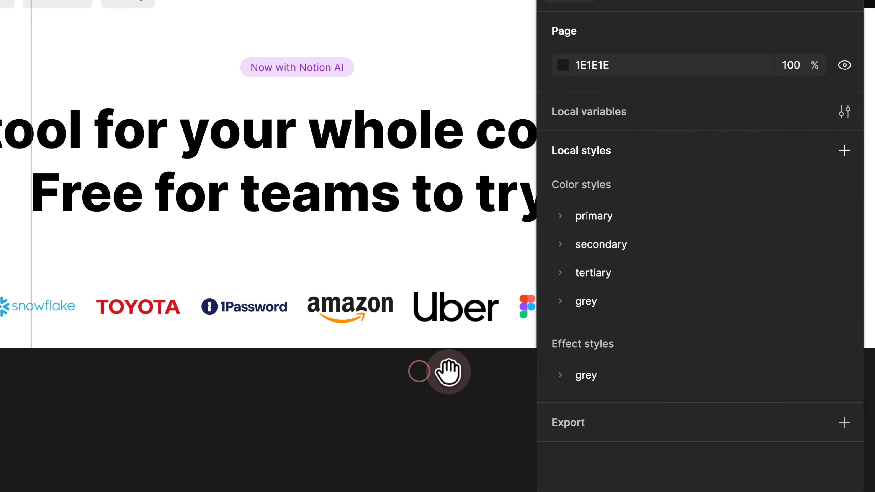
pyautogui.moveTo(447, 370); pyautogui.dragTo(294, 366)
pyautogui.moveTo(231, 360); pyautogui.dragTo(316, 359)
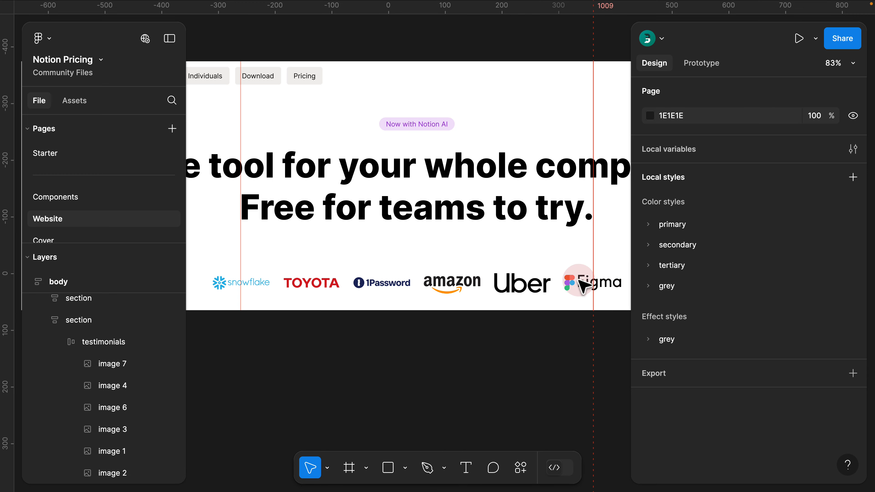
pyautogui.hscroll(-2, 401, 358)
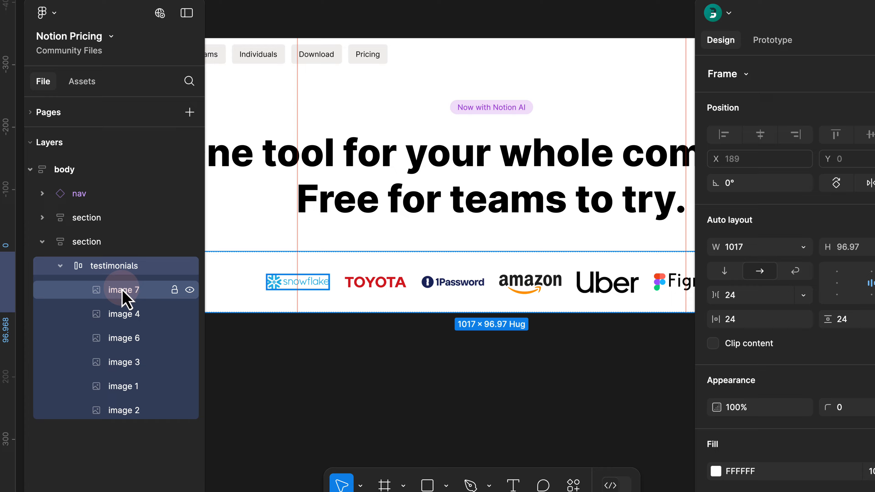
pyautogui.click(123, 288)
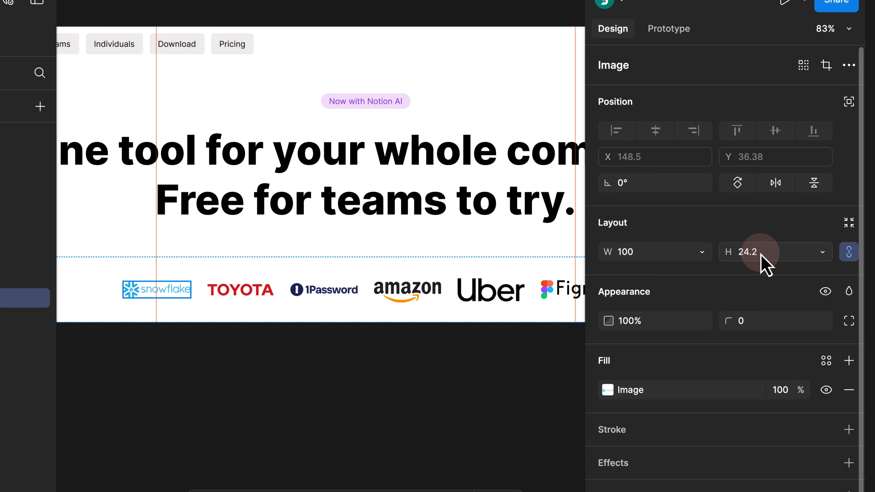
# - Scale the snowflake logo proportionally to 18 px tall
pyautogui.press('k')
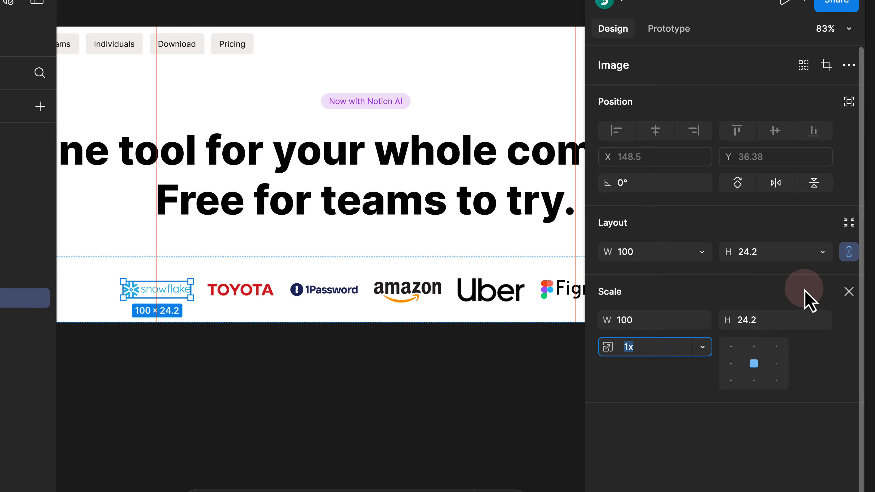
pyautogui.click(750, 324)
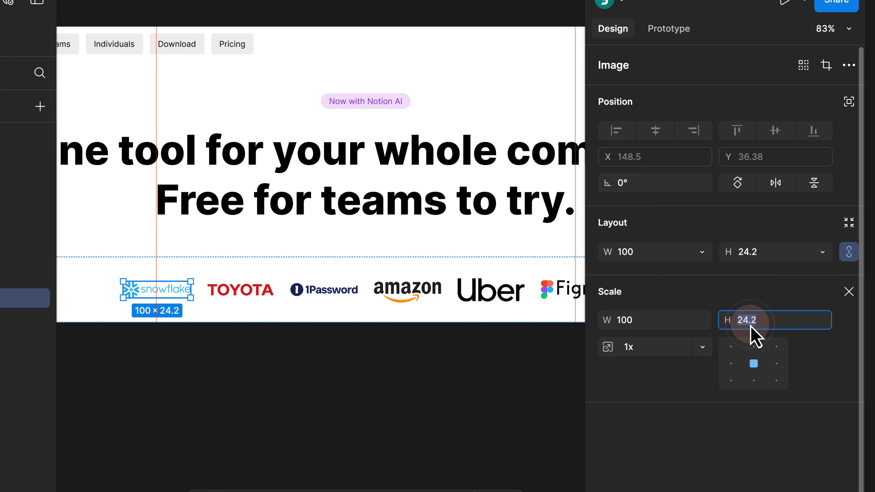
pyautogui.write('18')
pyautogui.press('Return')
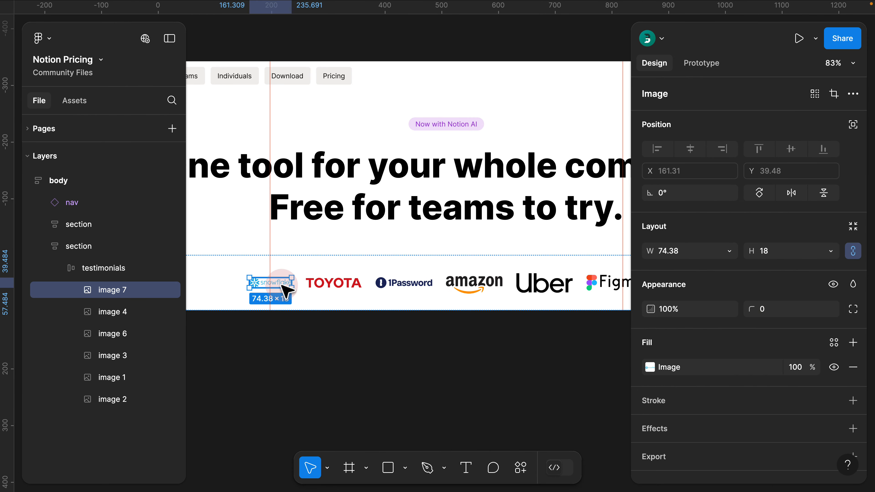
pyautogui.scroll(3, 286, 289)
# - Scale the TOYOTA logo proportionally to 18 px tall
pyautogui.press('k')
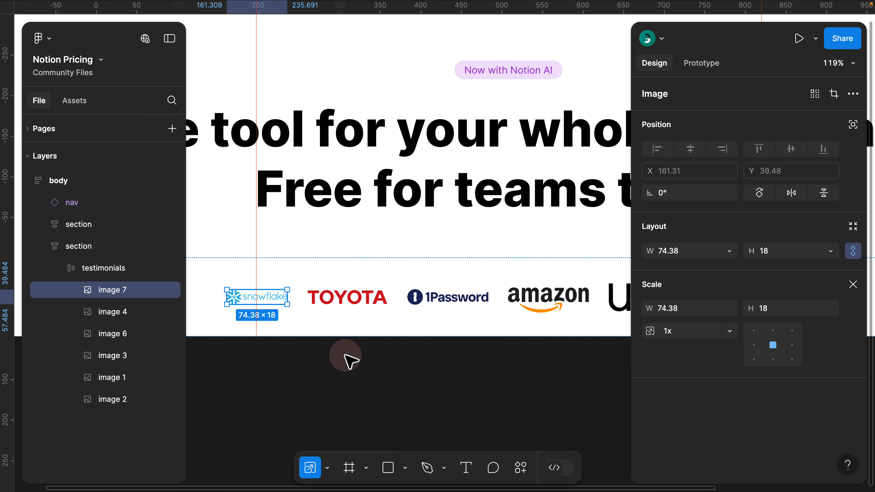
pyautogui.moveTo(370, 354); pyautogui.dragTo(302, 312)
pyautogui.click(336, 301)
pyautogui.moveTo(367, 361); pyautogui.dragTo(303, 323)
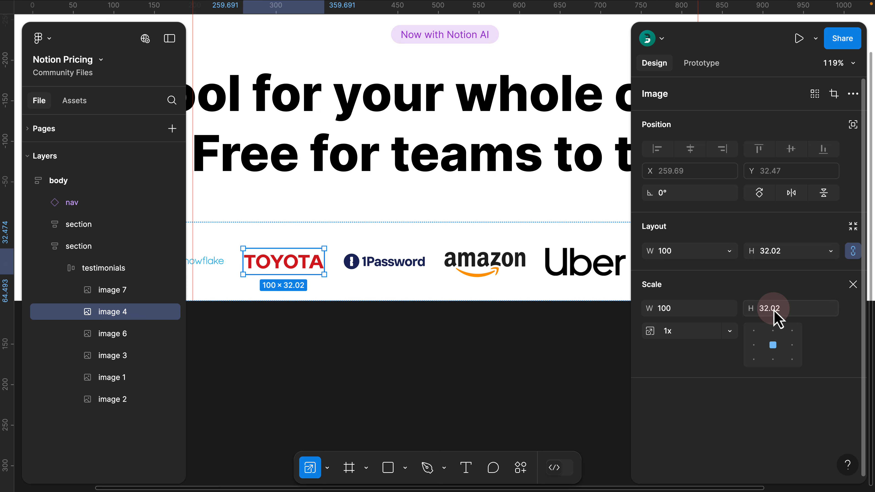
pyautogui.write('18')
pyautogui.press('Return')
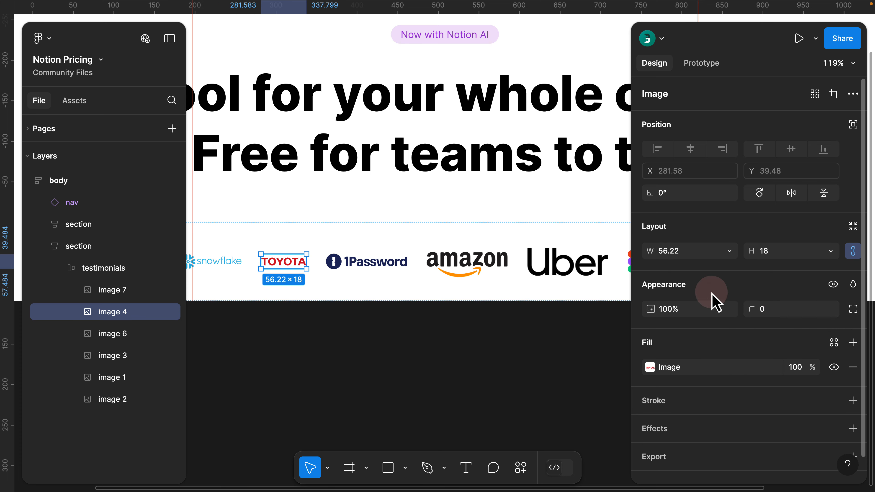
# - Scale the 1Password logo to 18 px tall, then recheck the snowflake logo's scale
pyautogui.click(391, 257)
pyautogui.write('k')
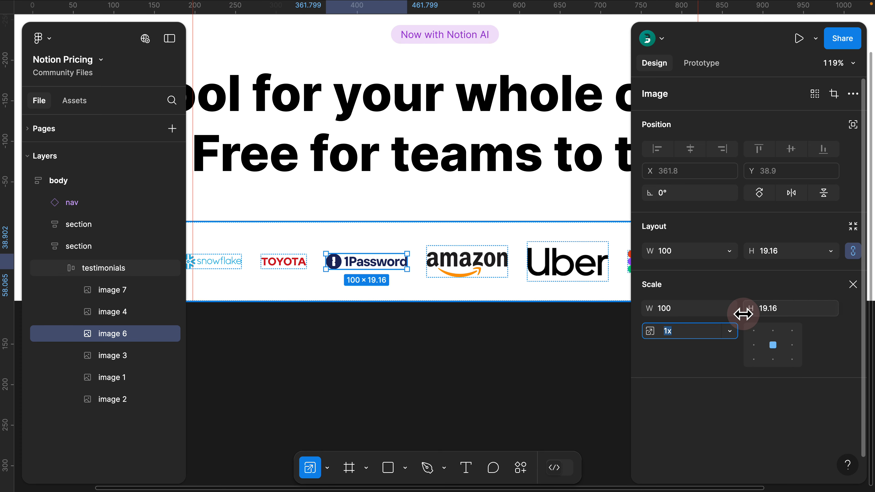
pyautogui.write('18')
pyautogui.press('Return')
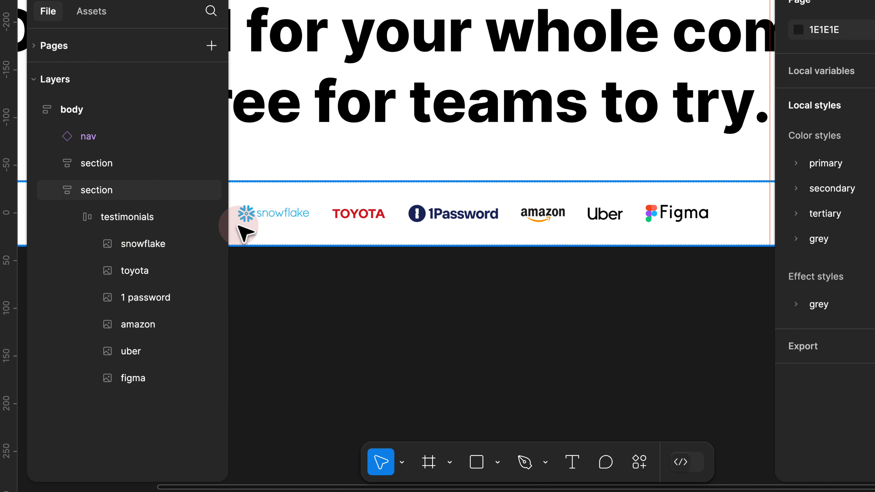
pyautogui.click(175, 239)
pyautogui.press('k')
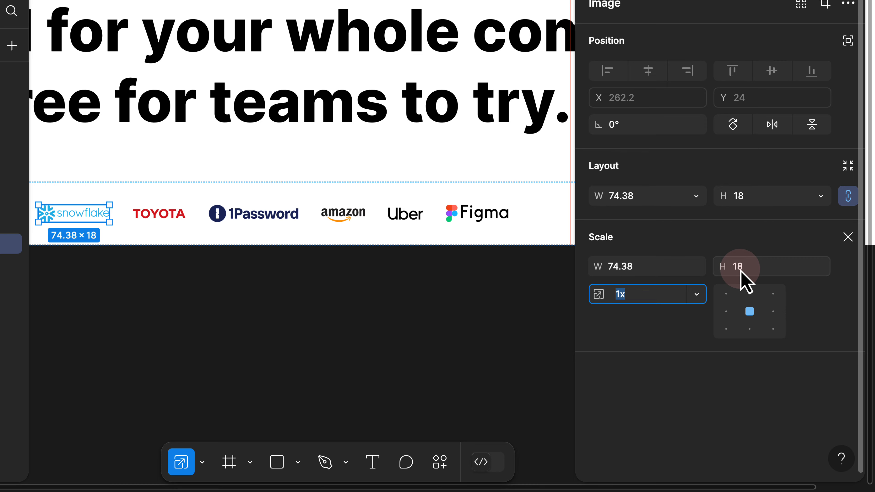
pyautogui.click(847, 237)
# - Narrow the testimonials frame to 621 wide at x 387, undoing an accidental extra resize and guide removal
pyautogui.click(336, 273)
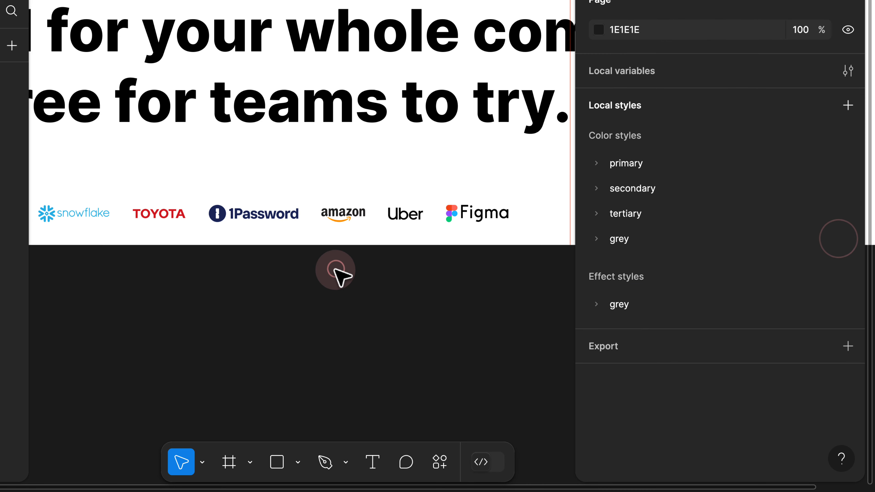
pyautogui.scroll(-3, 335, 273)
pyautogui.moveTo(319, 283); pyautogui.dragTo(343, 301)
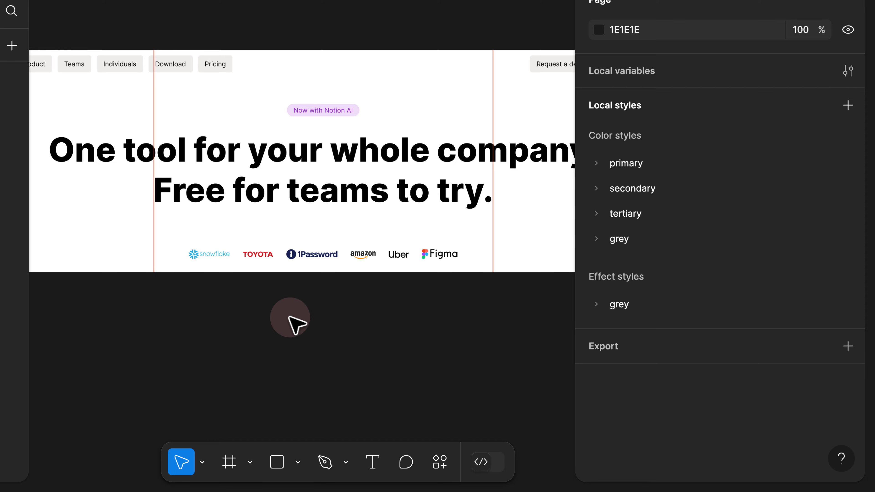
pyautogui.click(387, 260)
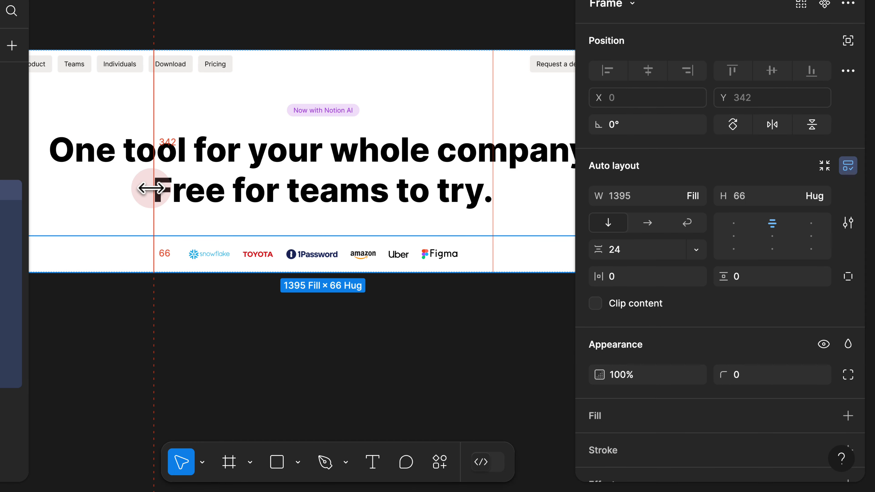
pyautogui.click(113, 216)
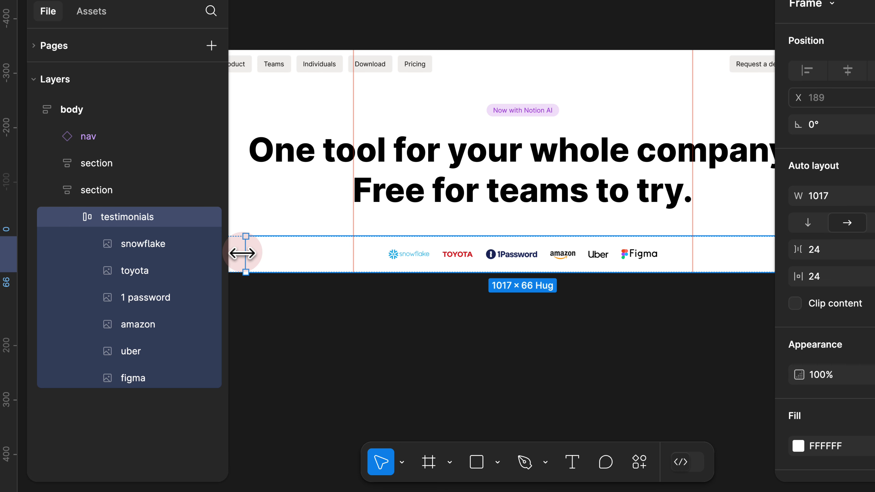
pyautogui.moveTo(242, 253); pyautogui.dragTo(353, 255)
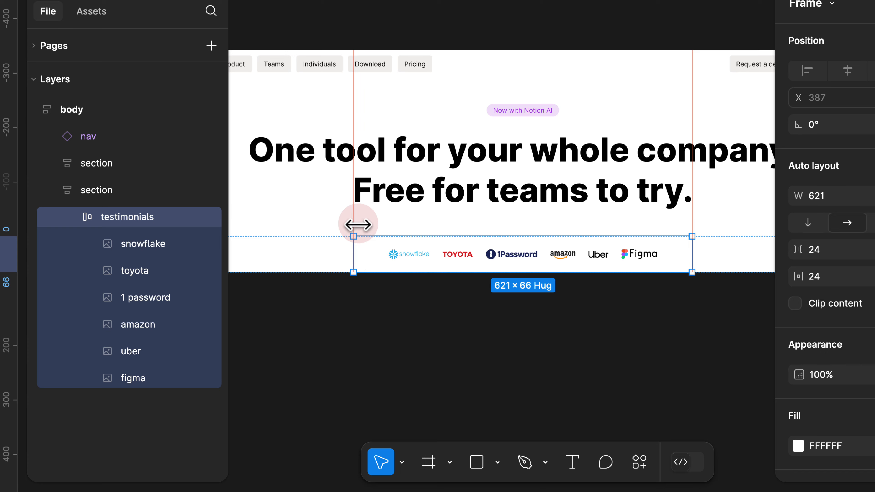
pyautogui.moveTo(356, 133); pyautogui.dragTo(164, 148)
pyautogui.moveTo(354, 243); pyautogui.dragTo(388, 254)
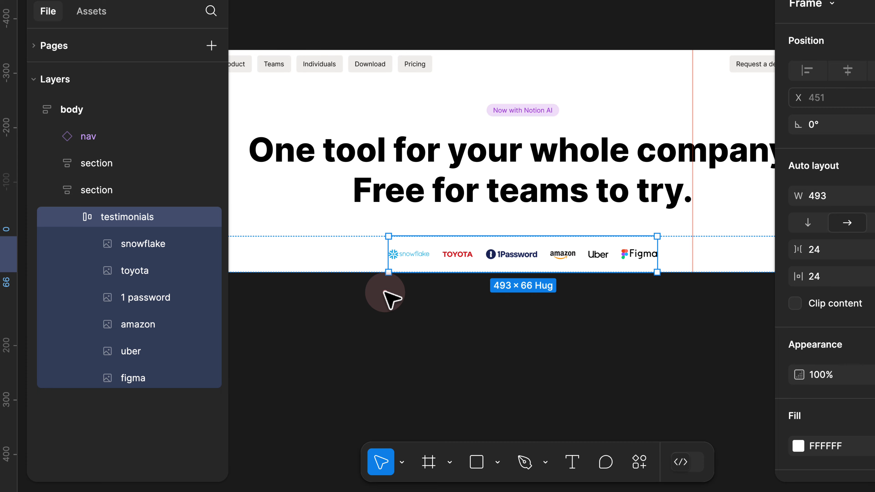
pyautogui.press('super+z')
pyautogui.press('super+z')
pyautogui.press('super+z')
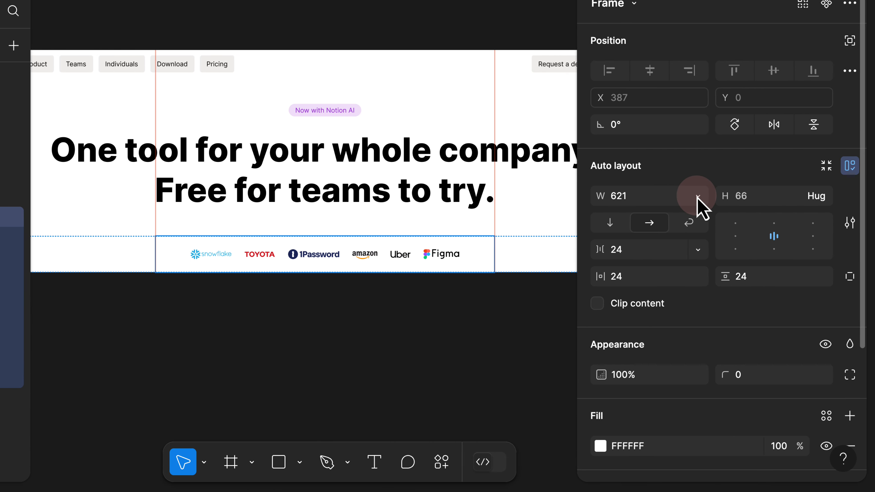
# - Keep the logo strip at a fixed 621 width and set its logo gap to Auto
pyautogui.click(696, 195)
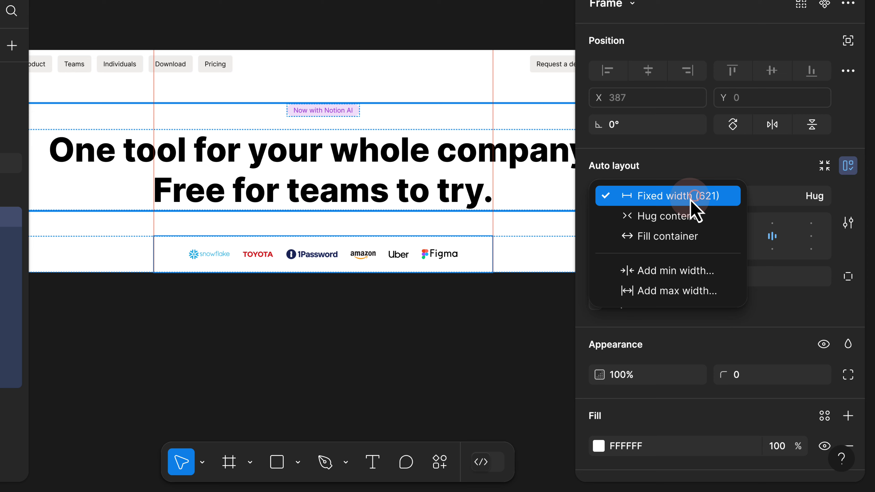
pyautogui.click(661, 195)
pyautogui.moveTo(154, 249)
pyautogui.mouseDown()
pyautogui.moveTo(117, 250)
pyautogui.moveTo(154, 250)
pyautogui.mouseUp()
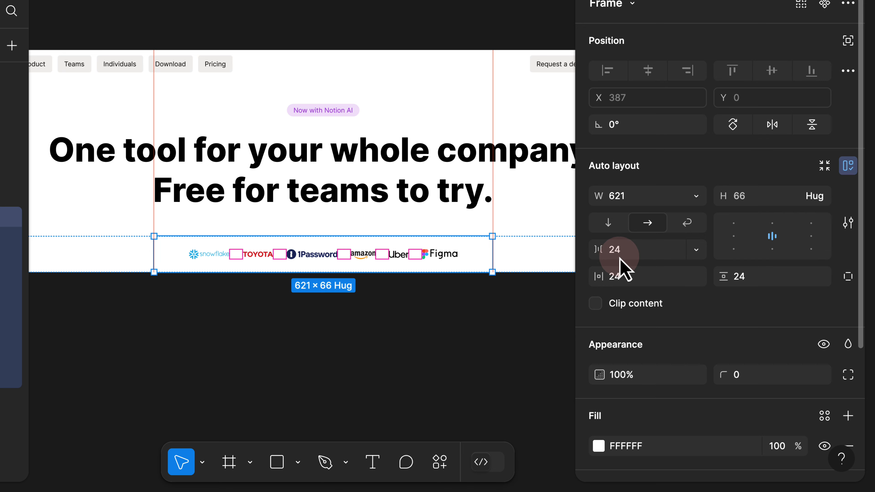
pyautogui.click(696, 250)
pyautogui.click(663, 272)
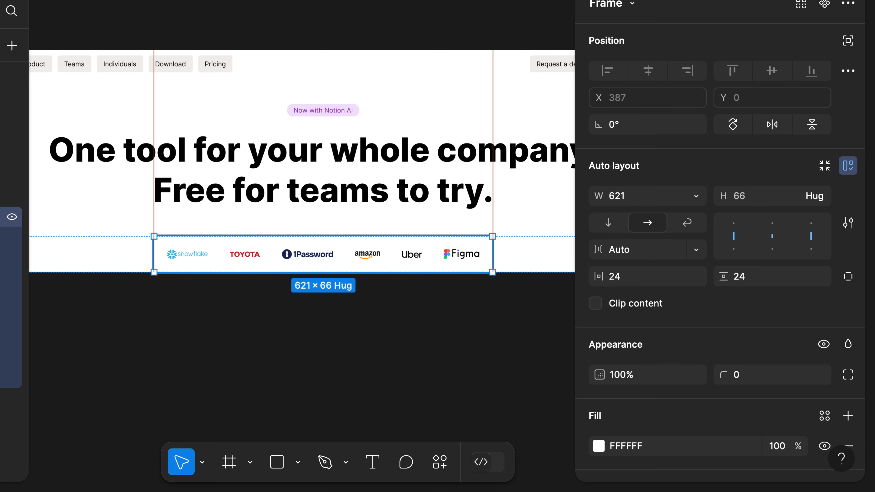
# - Set the logo strip's padding to 0 so it measures 621 × 18
pyautogui.click(641, 277)
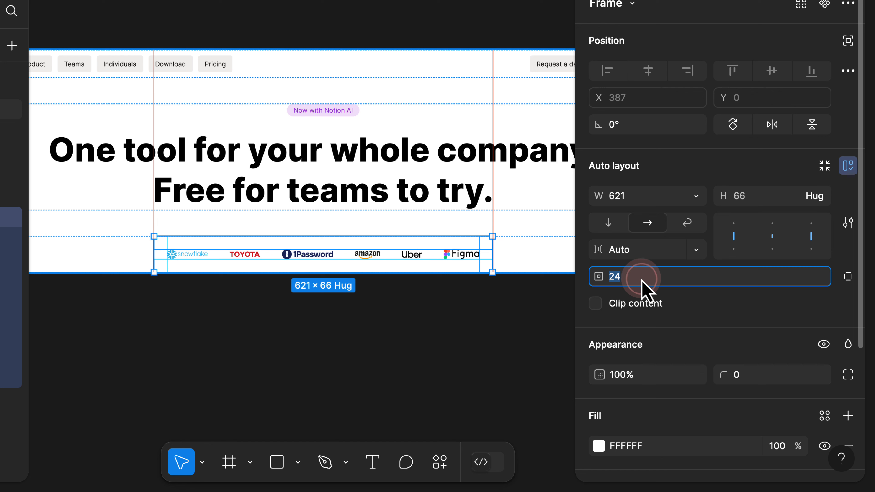
pyautogui.press('Return')
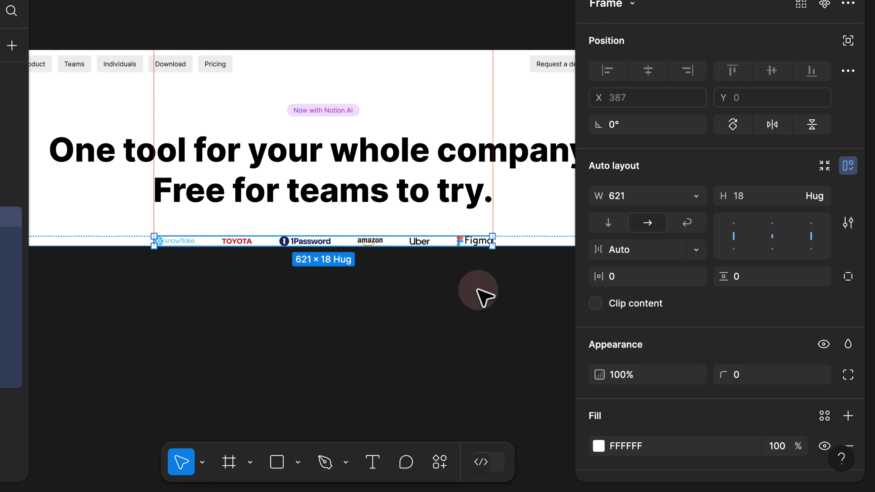
pyautogui.click(416, 299)
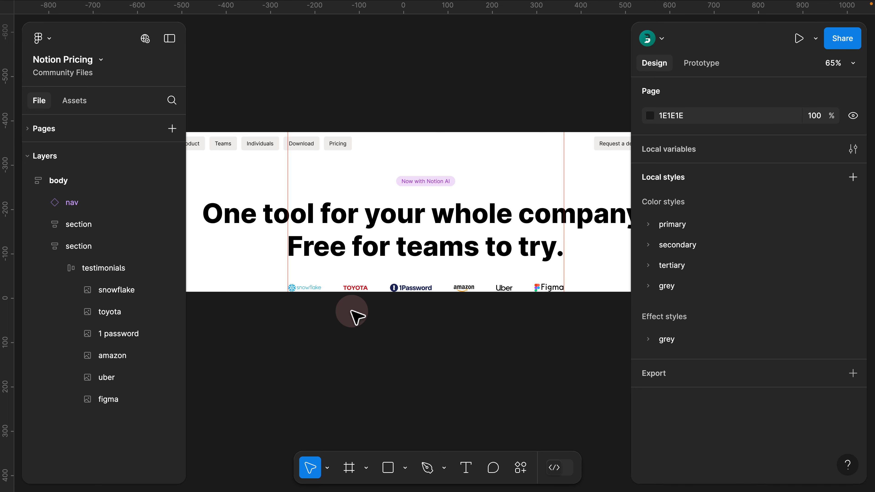
# - Hide the rulers and check the body, nav and both sections in Layers
pyautogui.hotkey('shift', 'r')
pyautogui.scroll(-3, 351, 310)
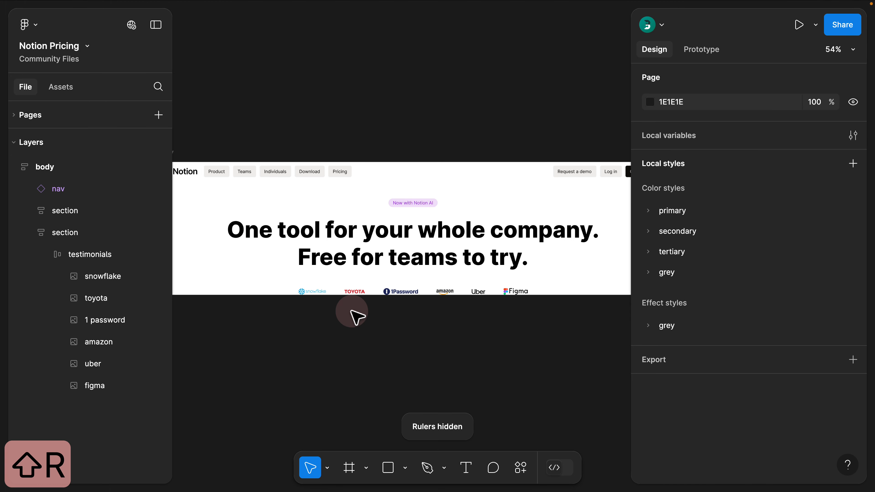
pyautogui.click(189, 171)
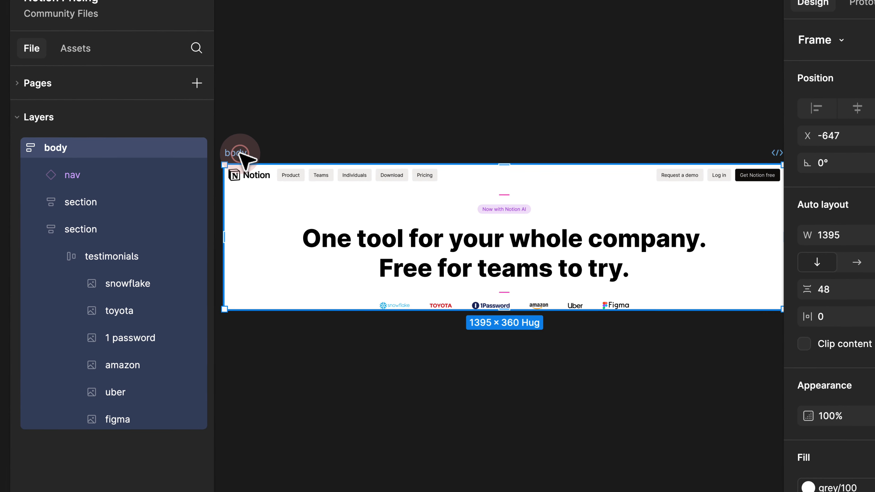
pyautogui.click(214, 188)
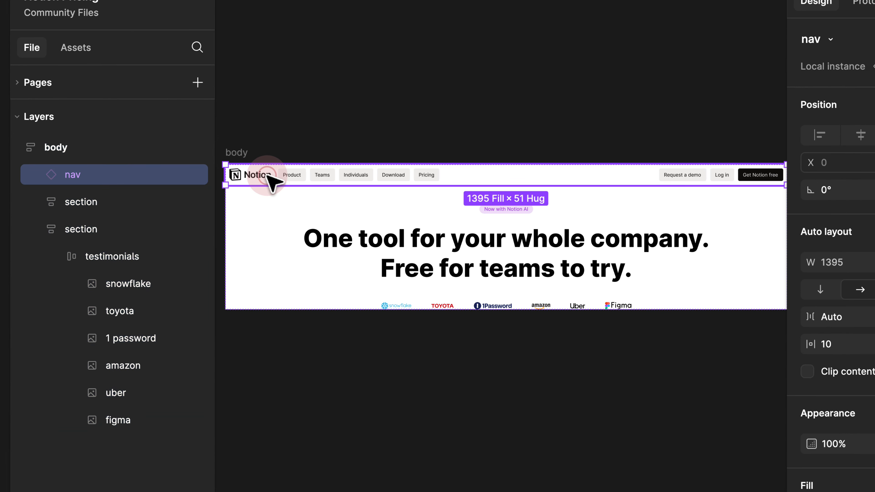
pyautogui.click(113, 201)
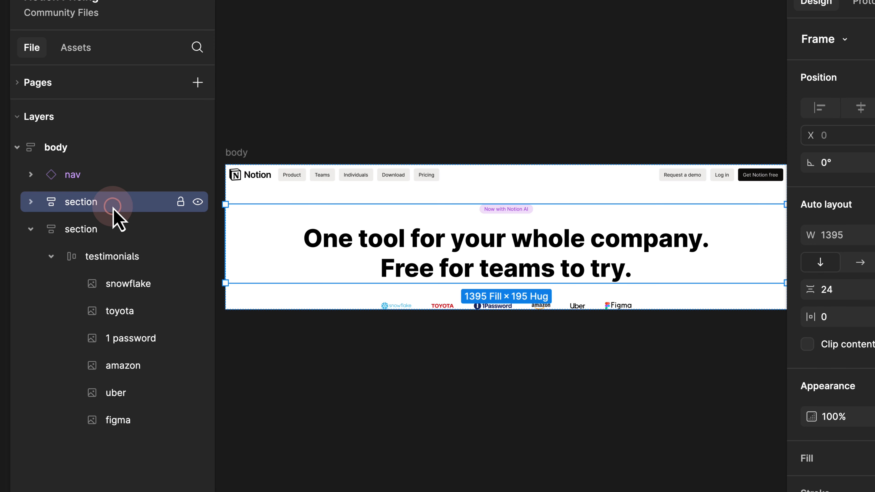
pyautogui.click(43, 231)
# - Collapse the testimonials layer's logo children and expand the Pages list
pyautogui.click(70, 256)
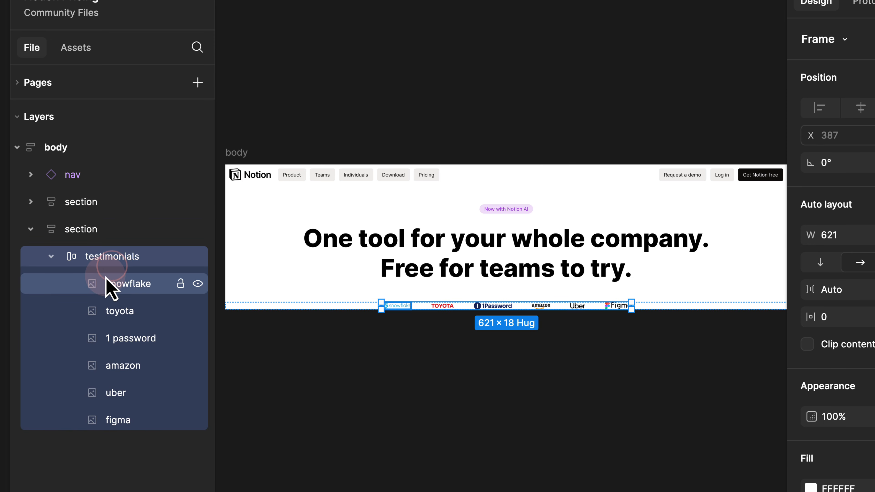
pyautogui.click(51, 256)
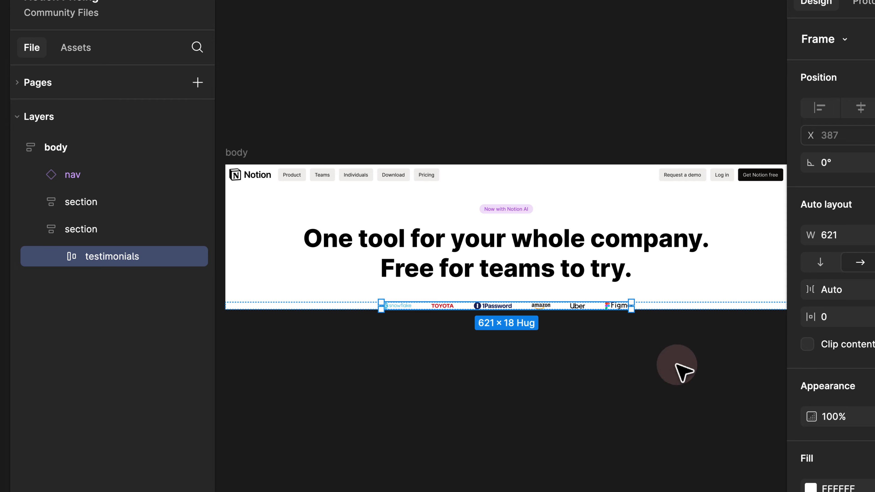
pyautogui.click(51, 86)
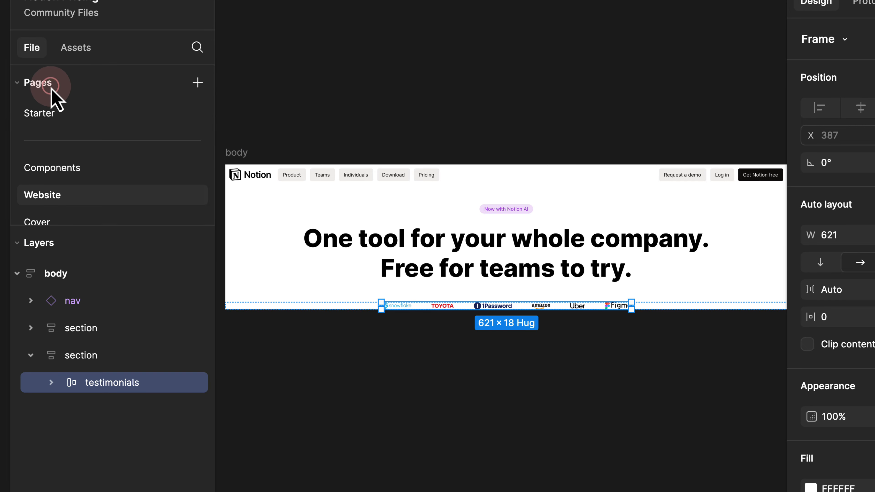
pyautogui.click(59, 115)
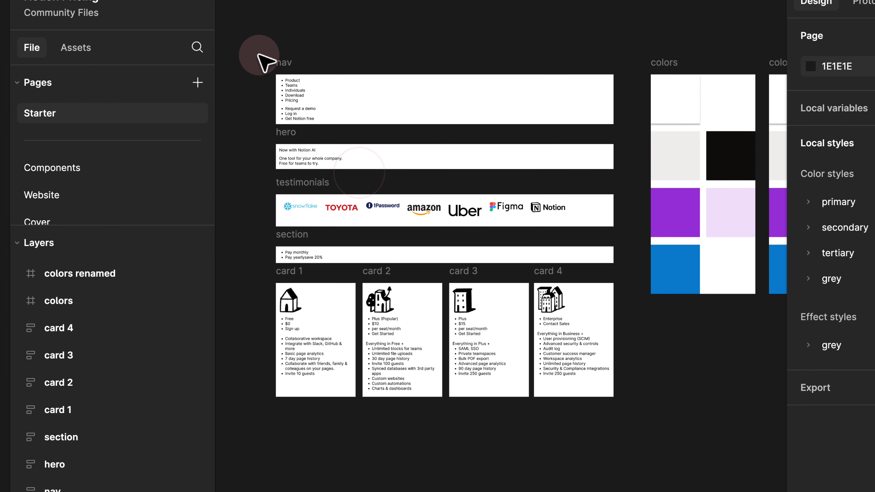
pyautogui.moveTo(259, 52); pyautogui.dragTo(623, 240)
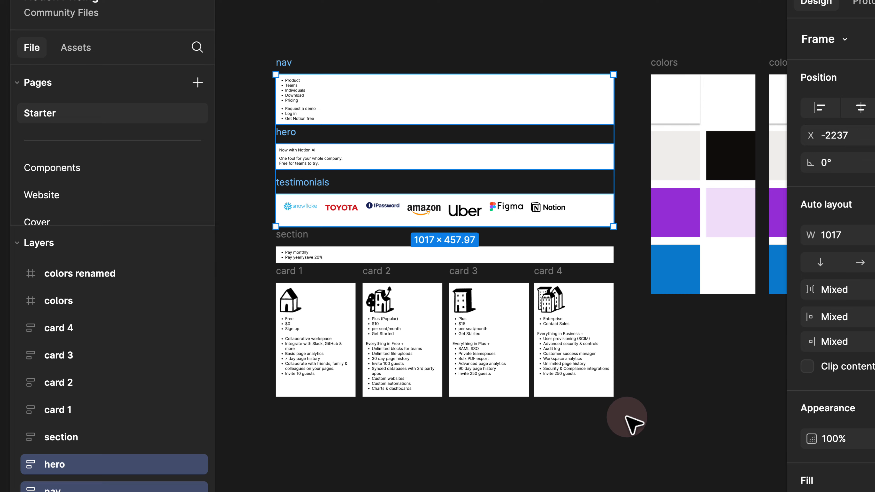
pyautogui.moveTo(629, 417); pyautogui.dragTo(336, 292)
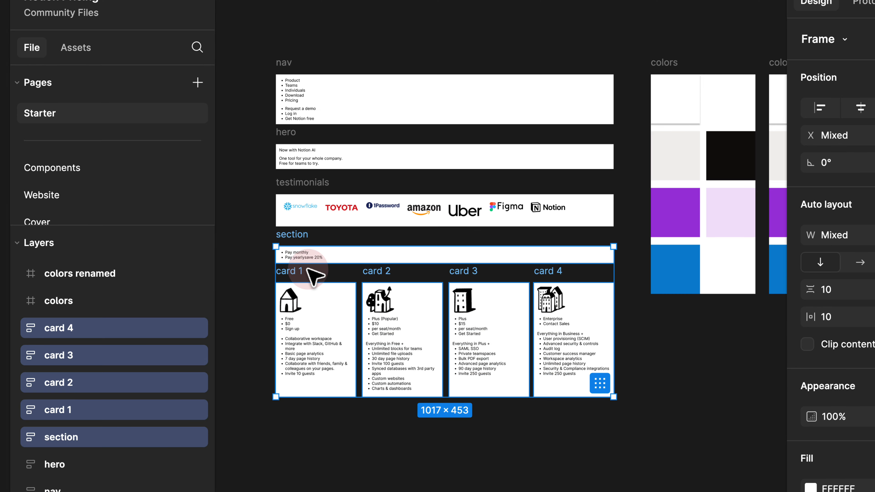
pyautogui.click(324, 275)
pyautogui.scroll(3, 323, 272)
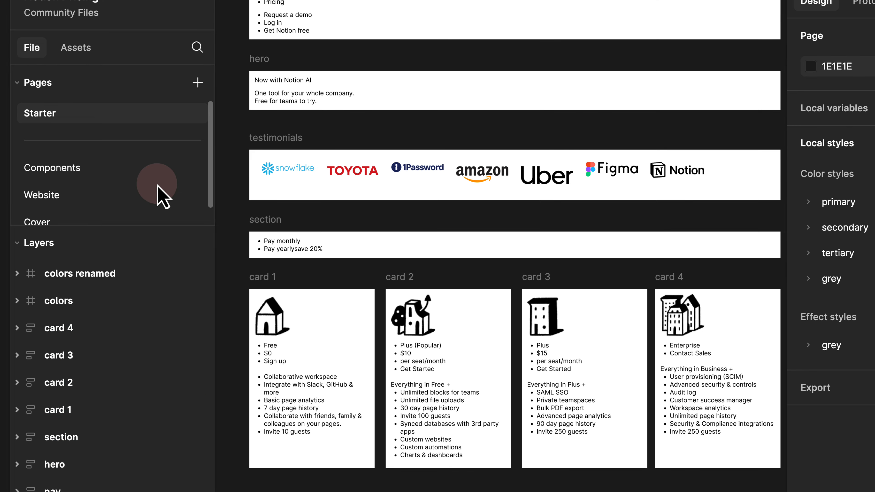
# - On the Website page, give the hero headline a 64 line height and -0.5px letter spacing
pyautogui.click(114, 195)
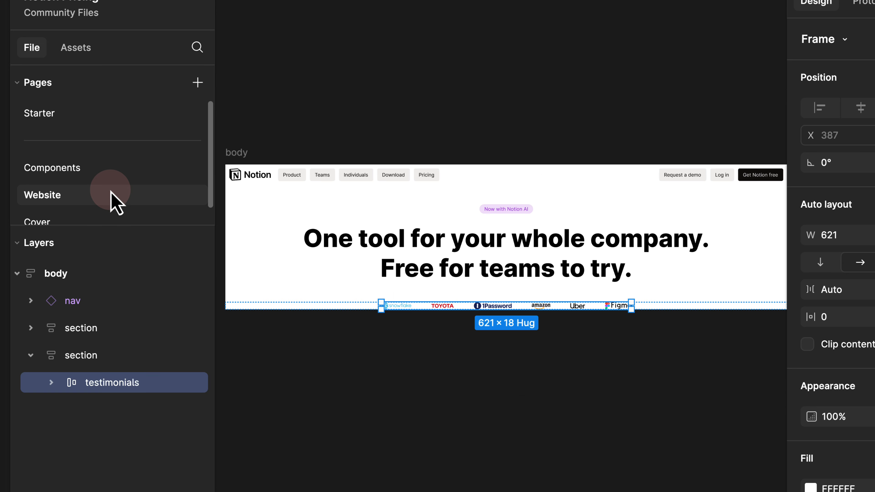
pyautogui.click(506, 113)
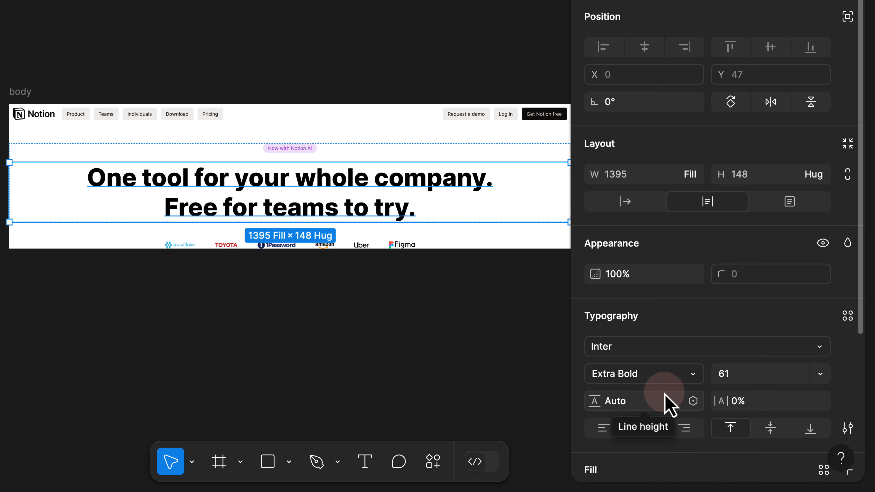
pyautogui.click(634, 402)
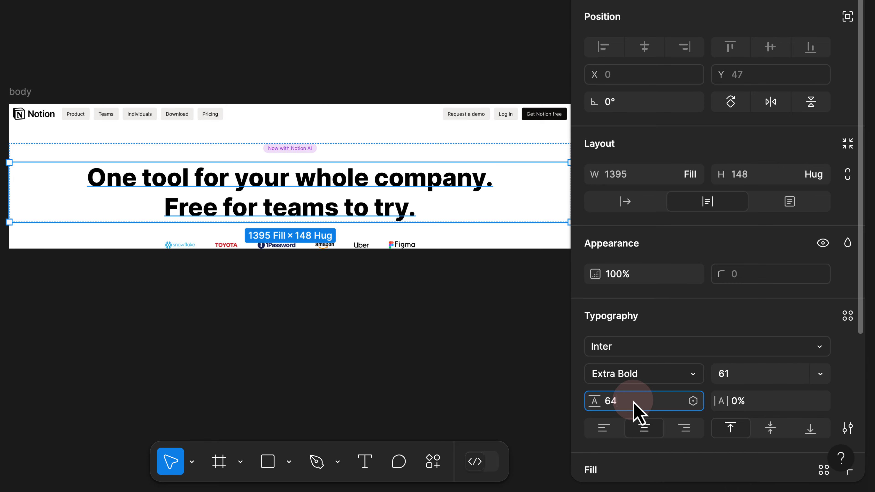
pyautogui.write('64')
pyautogui.press('Return')
pyautogui.scroll(2, 224, 194)
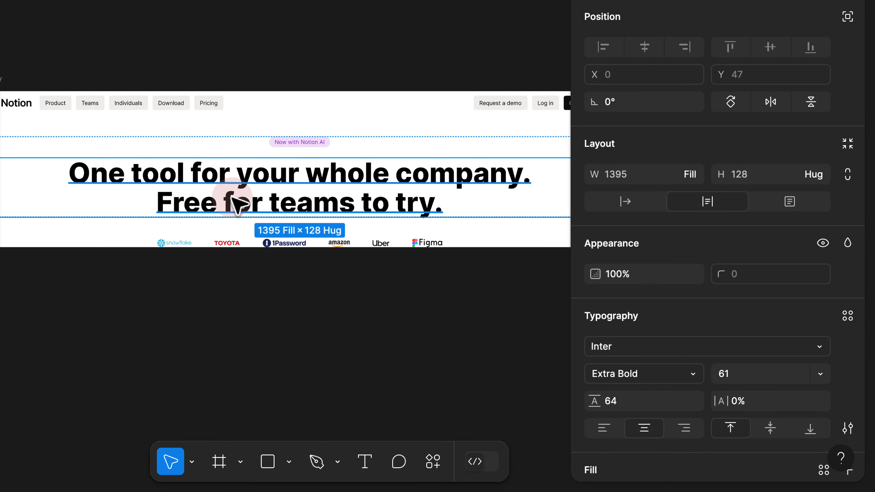
pyautogui.scroll(2, 241, 200)
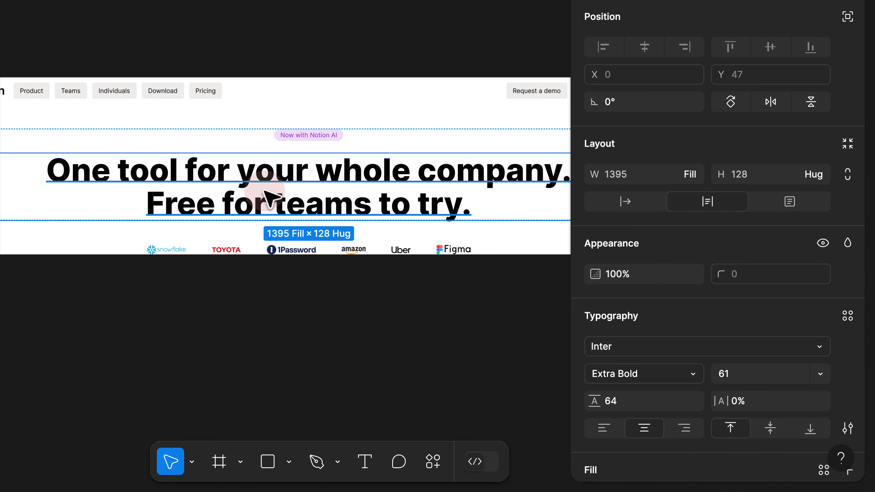
pyautogui.click(751, 401)
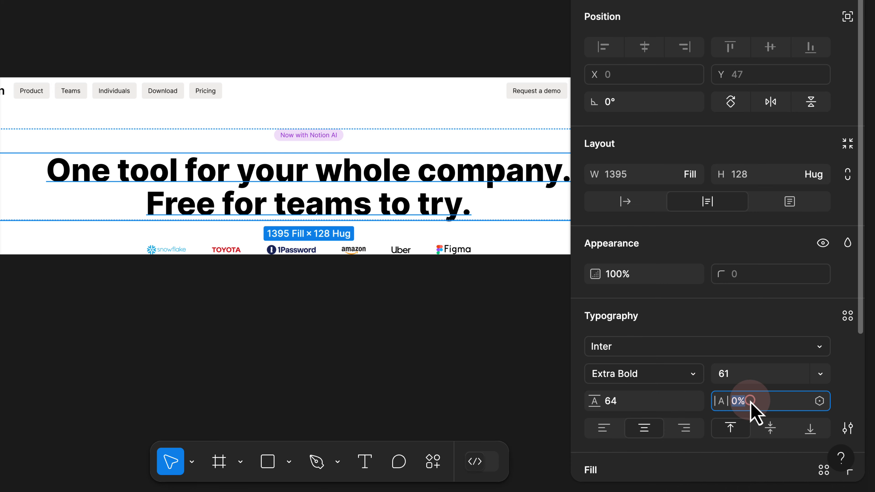
pyautogui.write('-0.5px')
pyautogui.press('Return')
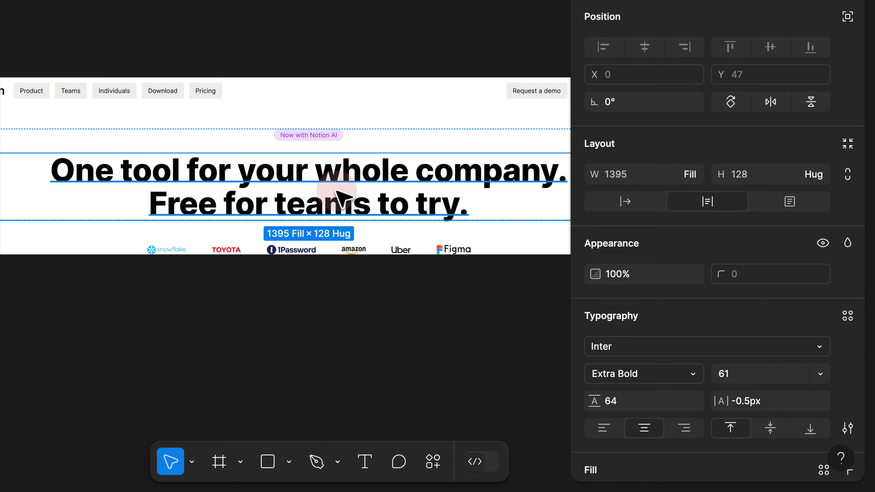
pyautogui.scroll(5, 329, 138)
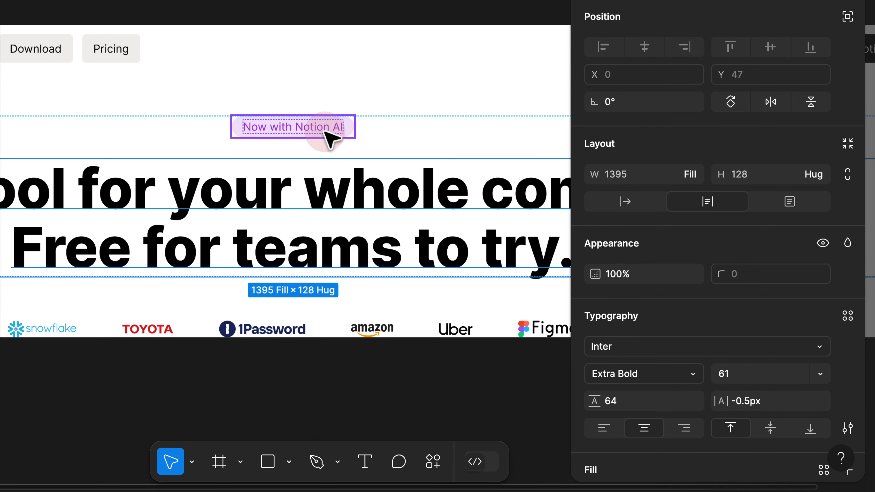
# - Select the 'Now with Notion AI' chip and jump to its main component
pyautogui.click(409, 57)
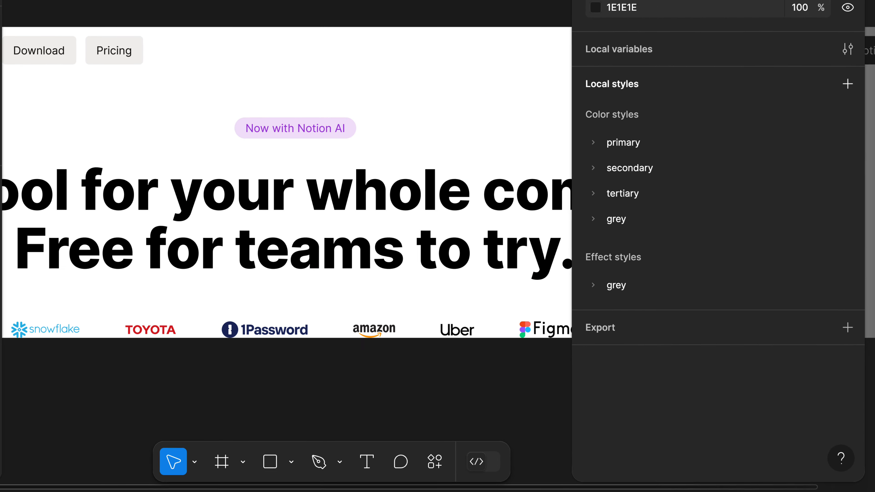
pyautogui.scroll(-5, 409, 57)
pyautogui.moveTo(410, 58); pyautogui.dragTo(435, 149)
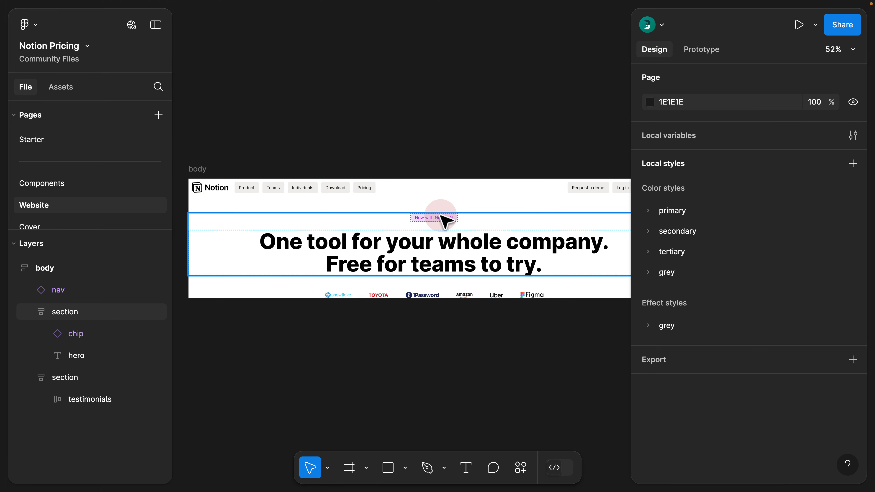
pyautogui.scroll(5, 446, 224)
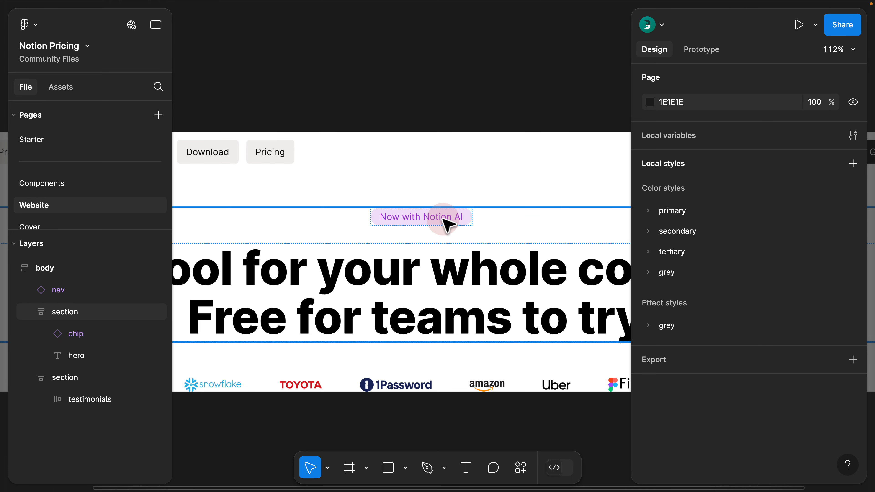
pyautogui.click(449, 224)
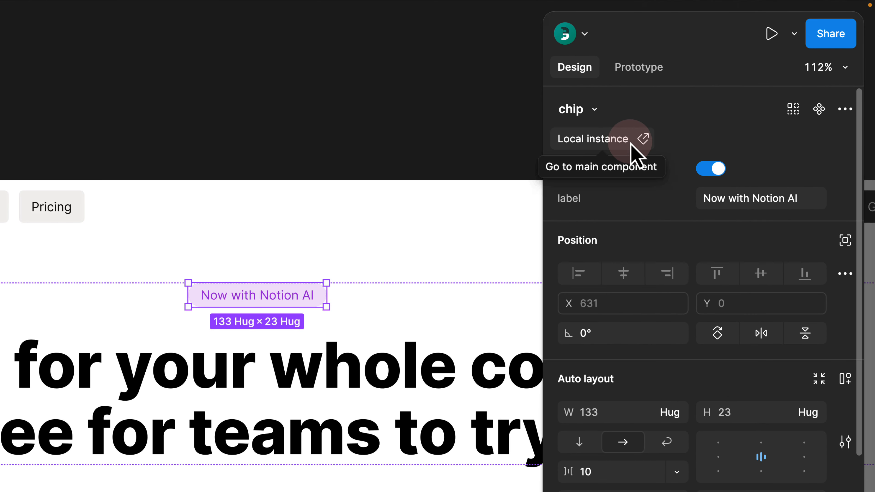
pyautogui.click(629, 141)
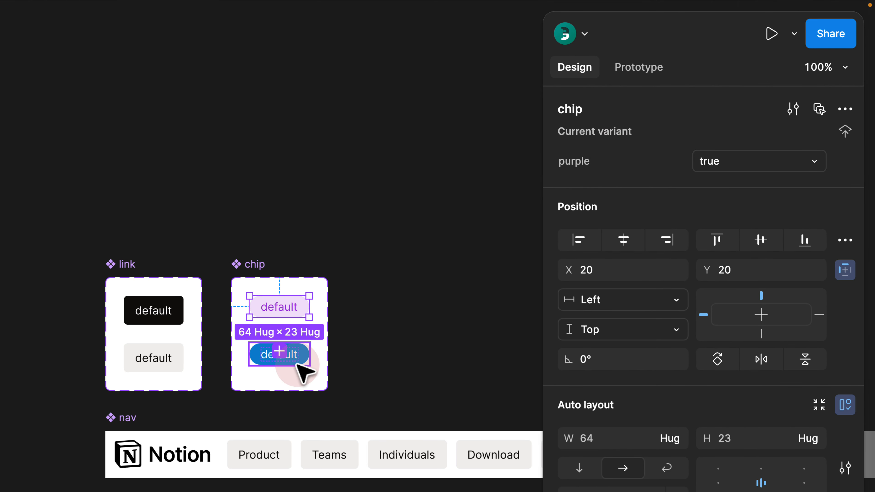
pyautogui.scroll(2, 347, 386)
# - Make both variants' label text 14 Semi Bold, then return to the Website page
pyautogui.moveTo(355, 291); pyautogui.dragTo(270, 401)
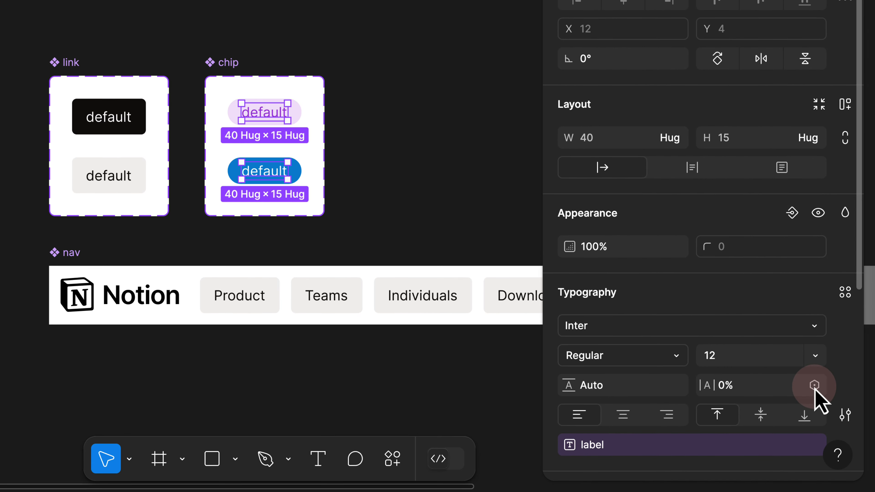
pyautogui.click(816, 356)
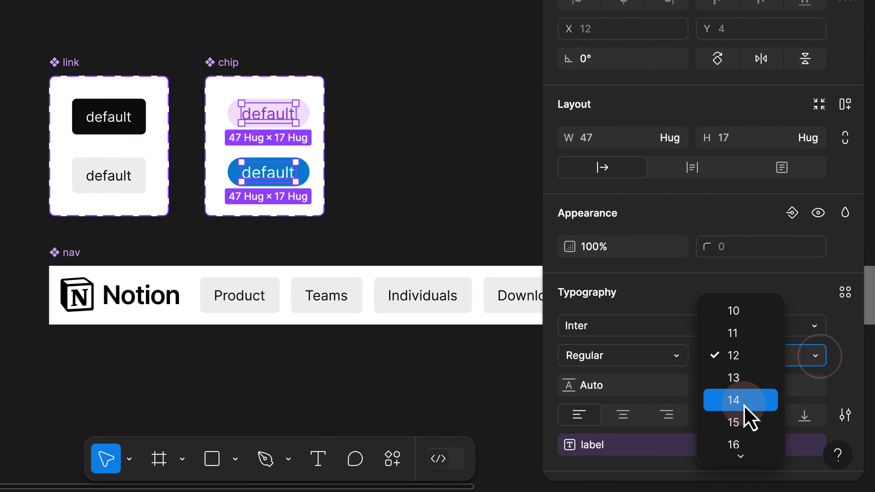
pyautogui.click(744, 400)
pyautogui.click(676, 356)
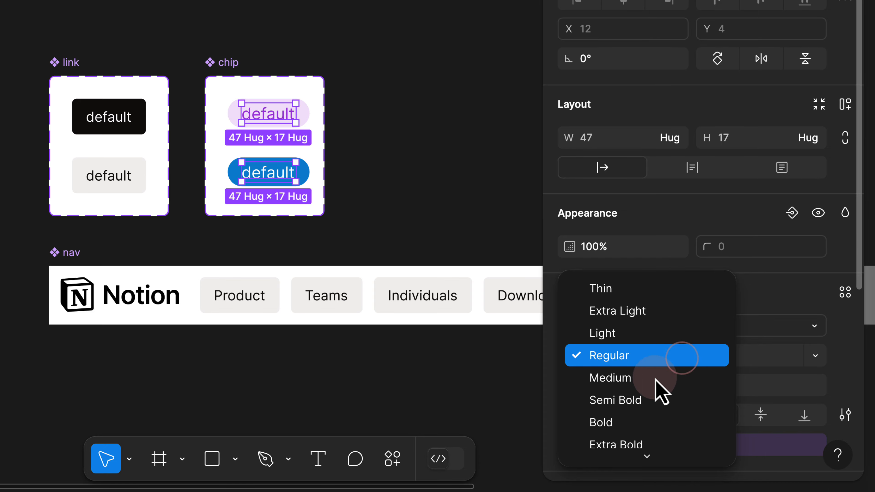
pyautogui.click(639, 401)
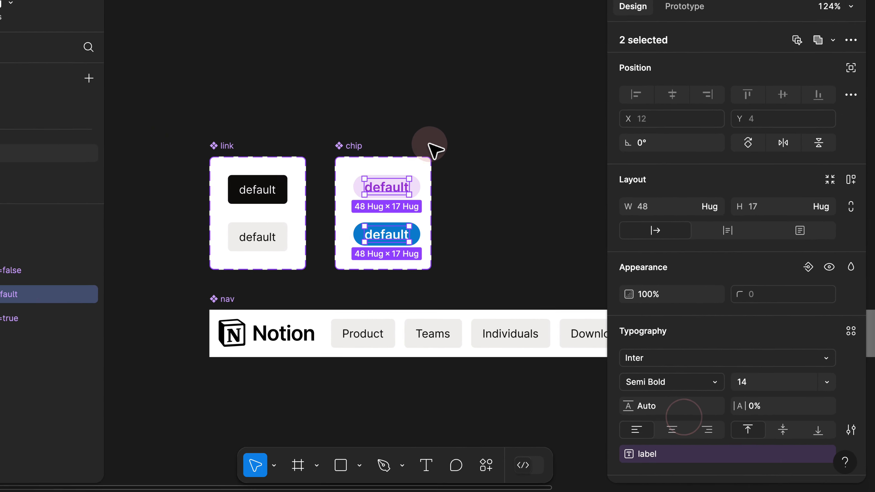
pyautogui.click(389, 124)
pyautogui.click(37, 203)
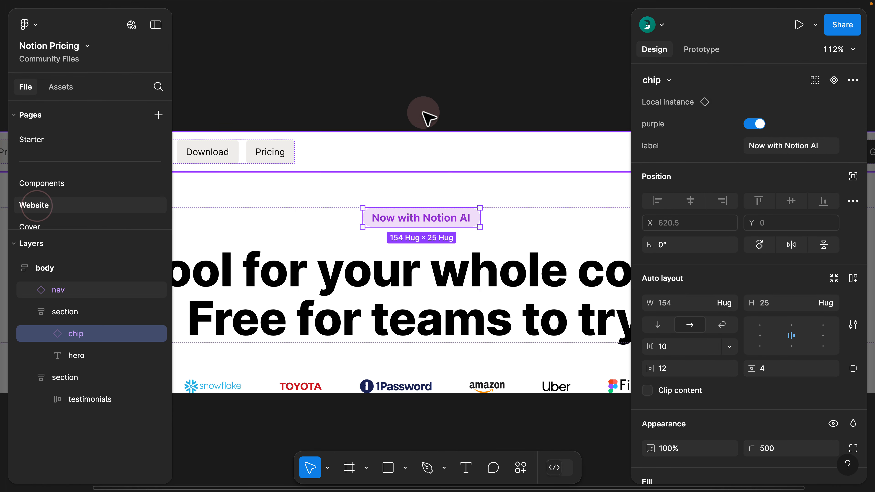
# - Frame the page body on the canvas, collapse the layers with Option+L, and select the body frame
pyautogui.click(430, 104)
pyautogui.scroll(-3, 432, 106)
pyautogui.scroll(-3, 436, 105)
pyautogui.scroll(2, 437, 124)
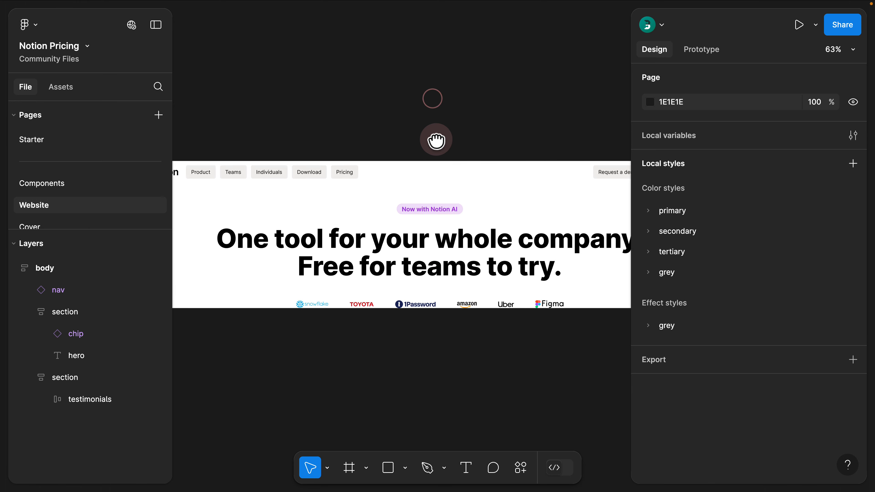
pyautogui.click(472, 211)
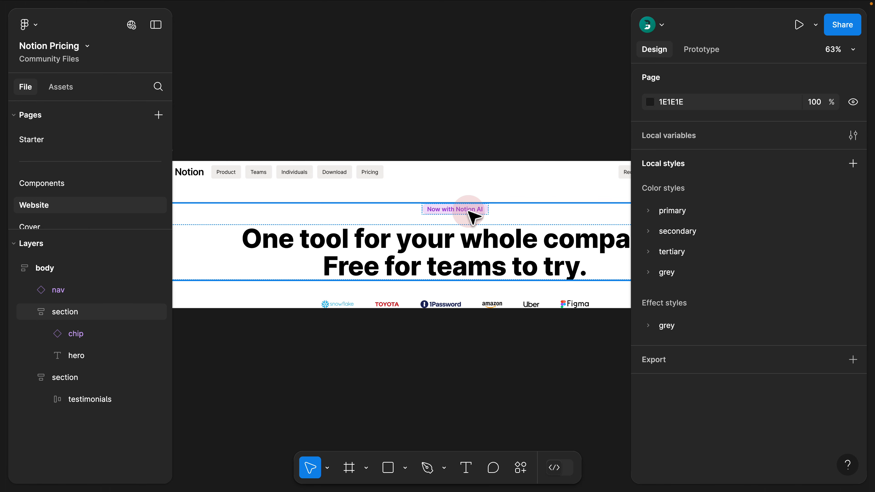
pyautogui.click(401, 123)
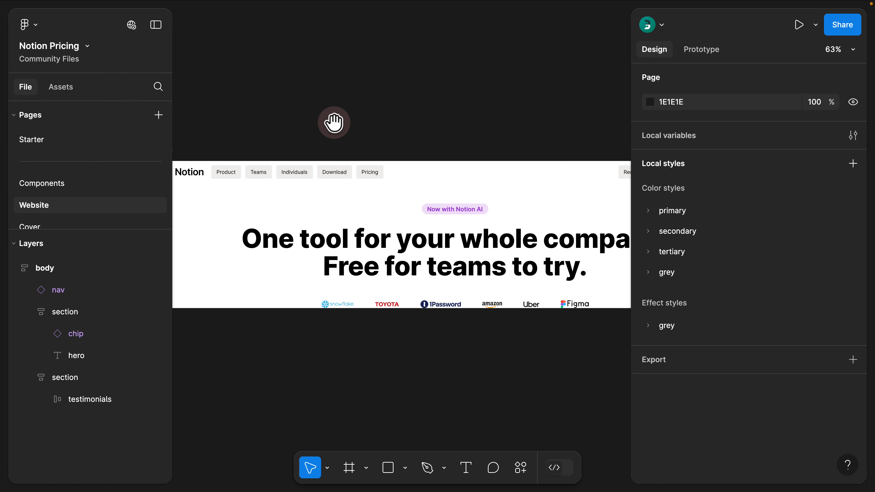
pyautogui.moveTo(332, 122); pyautogui.dragTo(362, 115)
pyautogui.hotkey('alt', 'l')
pyautogui.scroll(-1, 379, 115)
pyautogui.click(190, 142)
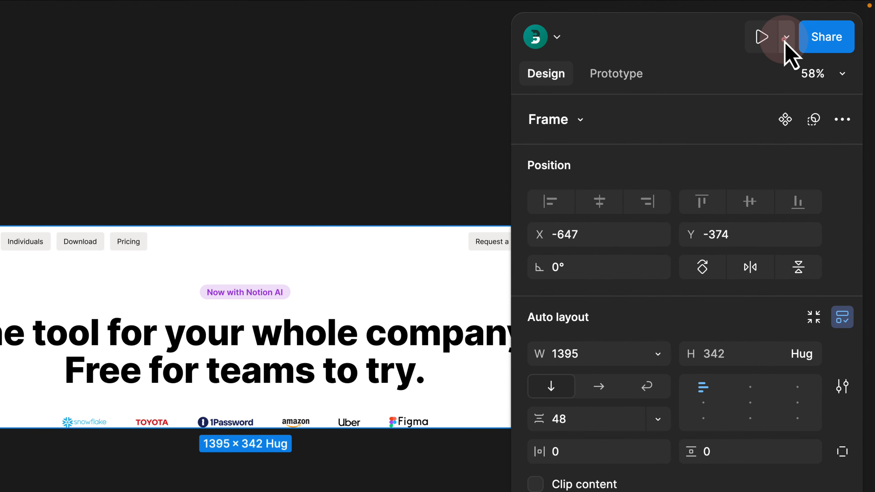
# - Preview the body frame in a widened window, close it, then present it full screen
pyautogui.click(785, 37)
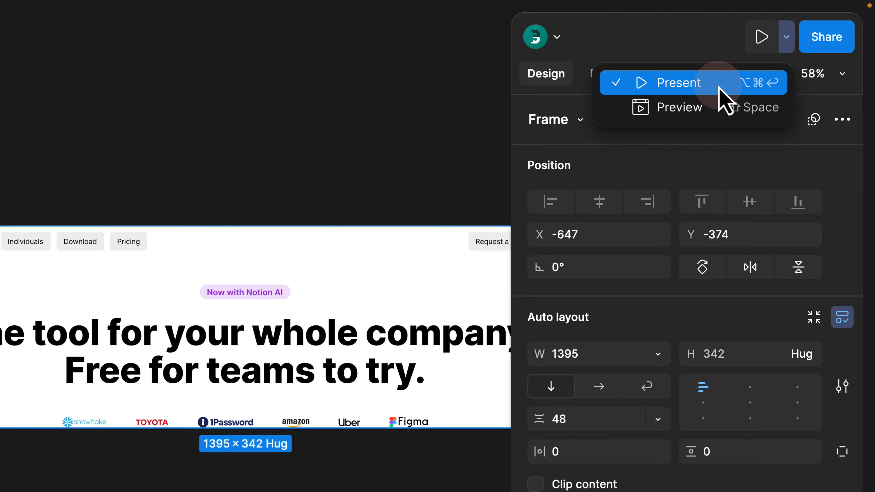
pyautogui.click(722, 116)
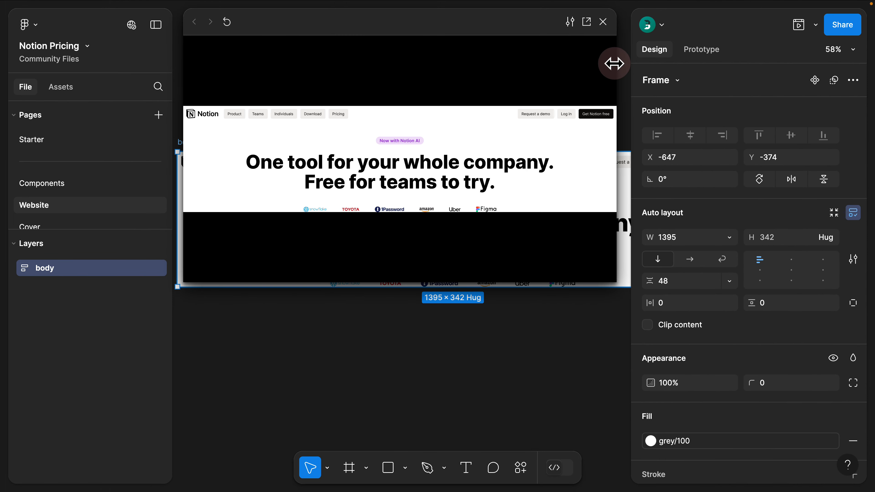
pyautogui.moveTo(614, 63); pyautogui.dragTo(833, 68)
pyautogui.moveTo(482, 30); pyautogui.dragTo(379, 43)
pyautogui.moveTo(683, 64); pyautogui.dragTo(873, 52)
pyautogui.click(855, 25)
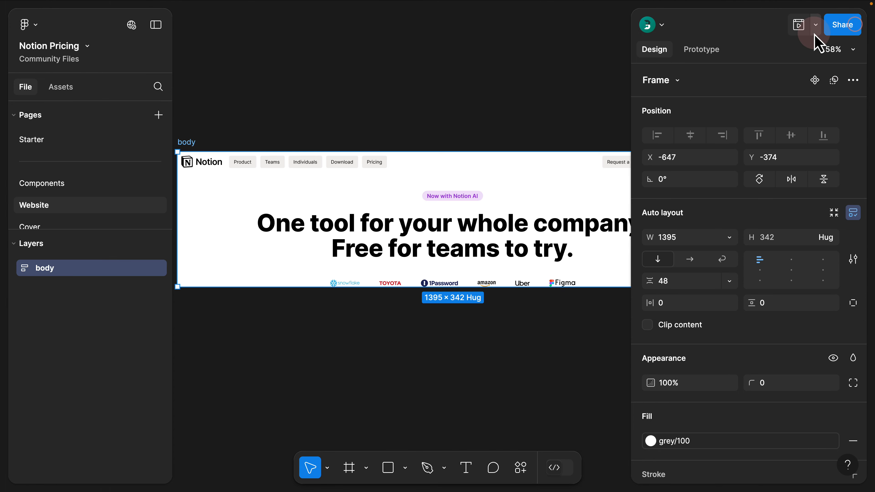
pyautogui.click(816, 25)
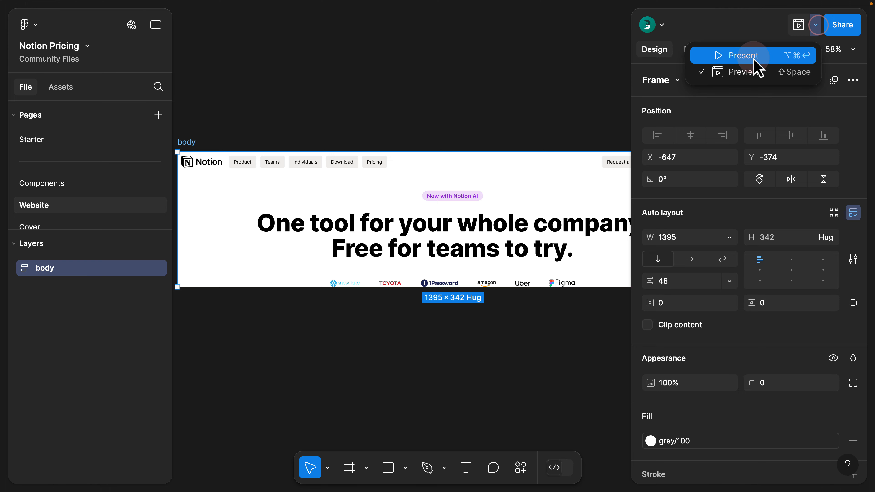
pyautogui.click(757, 66)
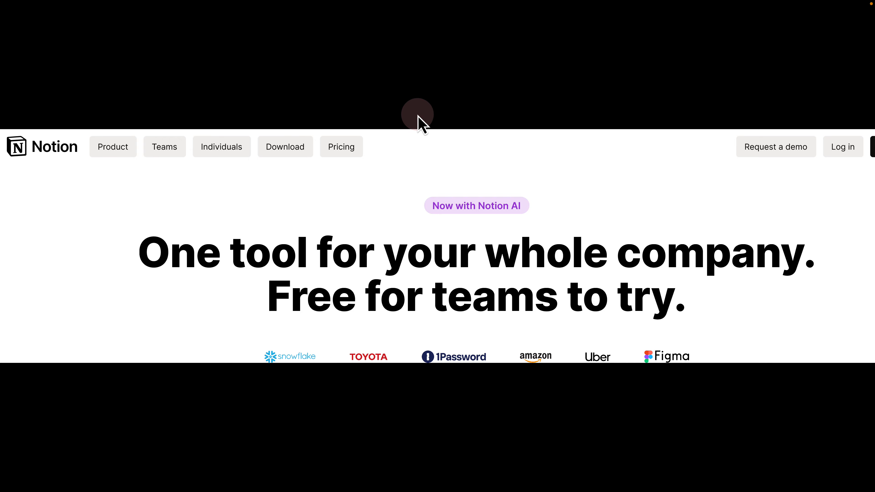
# - Set the presentation scaling to Fit width so the page body spans the window
pyautogui.click(703, 70)
pyautogui.click(822, 21)
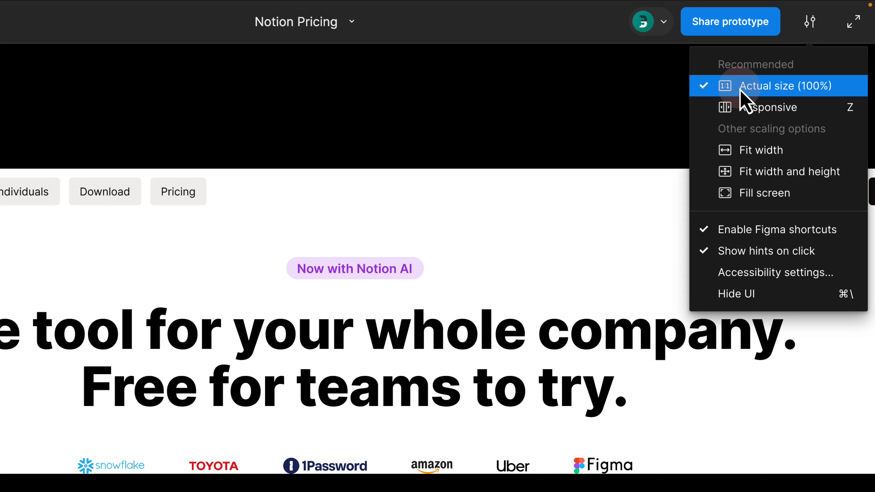
pyautogui.click(613, 100)
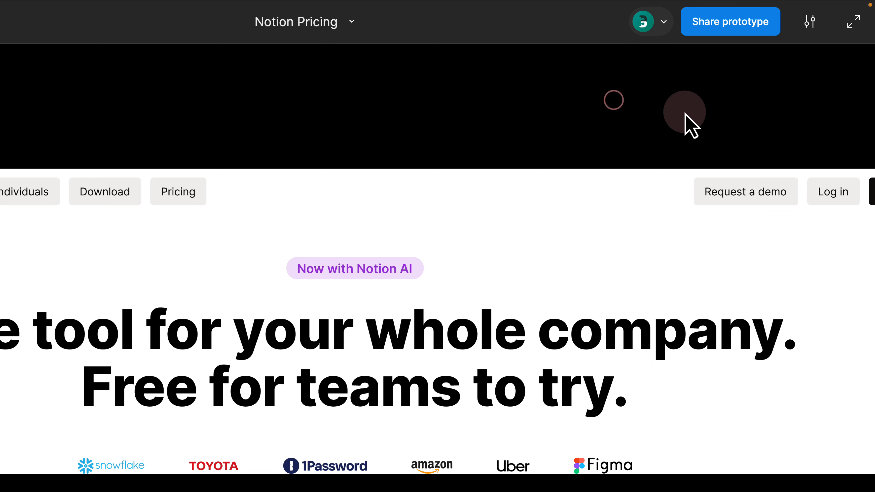
pyautogui.hscroll(1, 658, 242)
pyautogui.hscroll(3, 658, 242)
pyautogui.hscroll(-3, 658, 242)
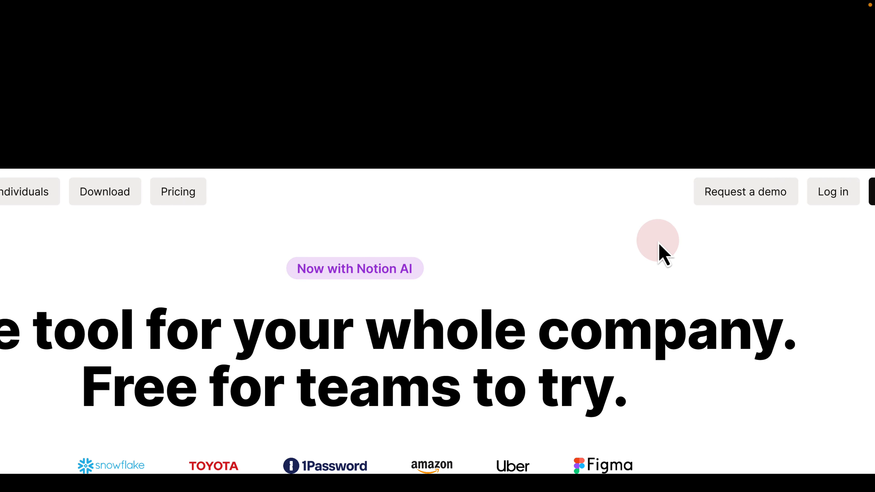
pyautogui.hscroll(3, 658, 242)
pyautogui.hscroll(-3, 658, 241)
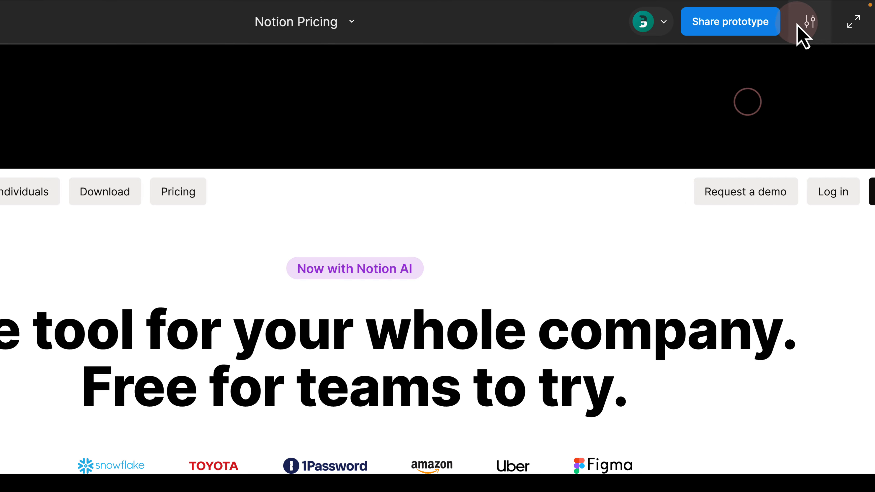
pyautogui.click(799, 24)
pyautogui.click(760, 150)
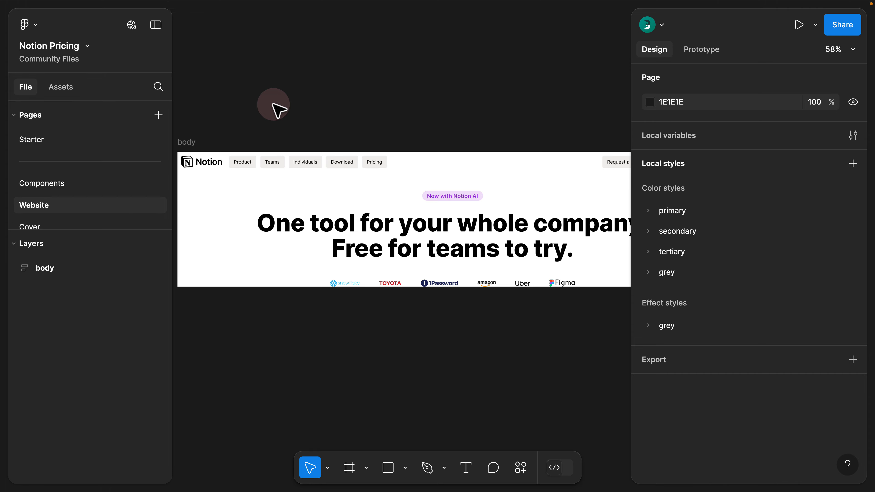
# - Select the body frame in the Layers panel to present it again
pyautogui.click(47, 268)
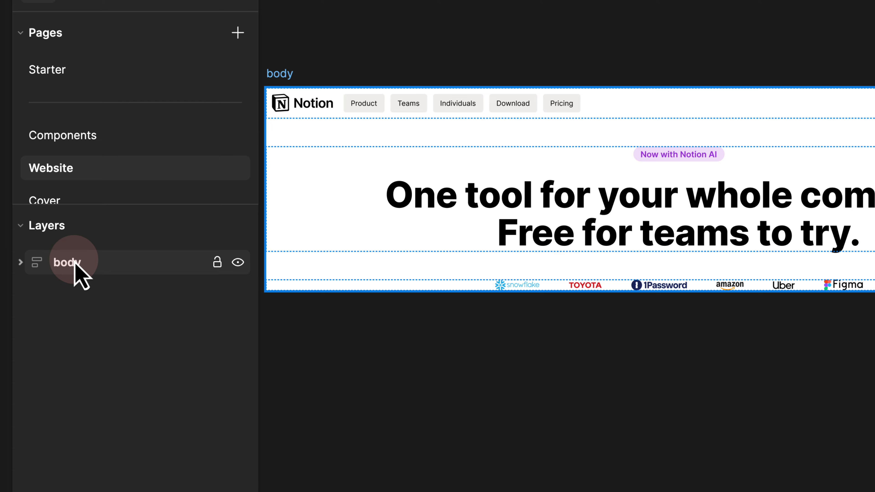
pyautogui.click(75, 266)
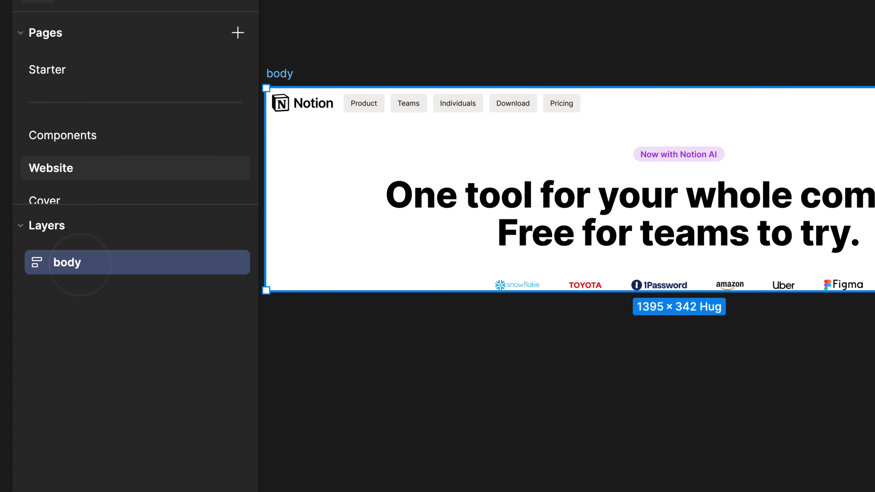